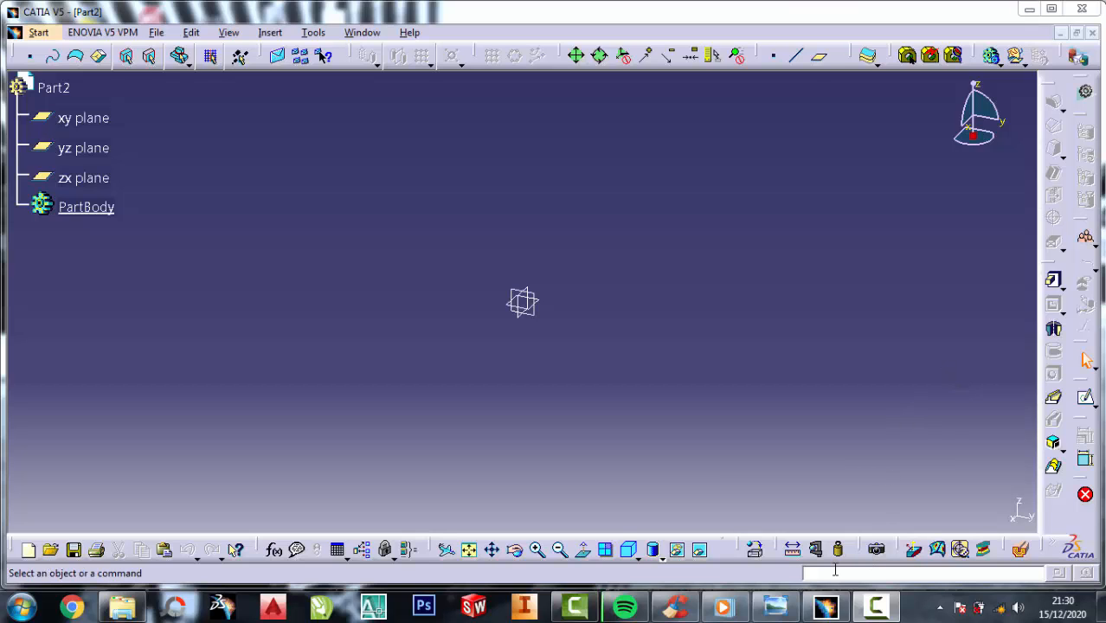
Step: Examine the dimensioned isometric drawing in Windows Photo Viewer, then return to the empty CATIA part
left_click(788, 607)
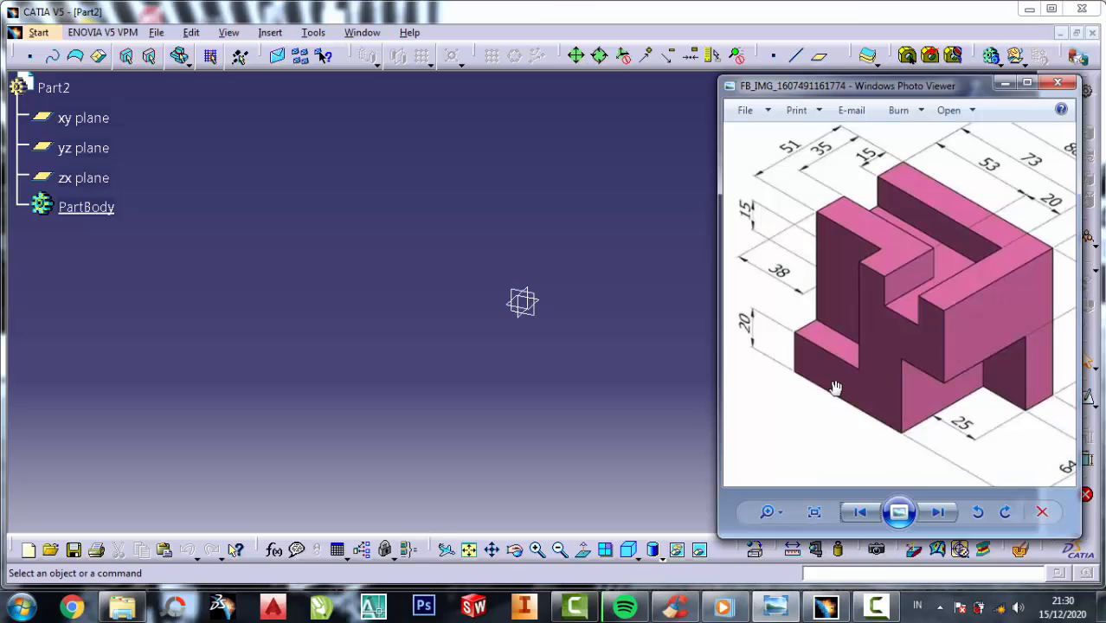
scroll(905, 264, "up", 3)
scroll(878, 289, "down", 1)
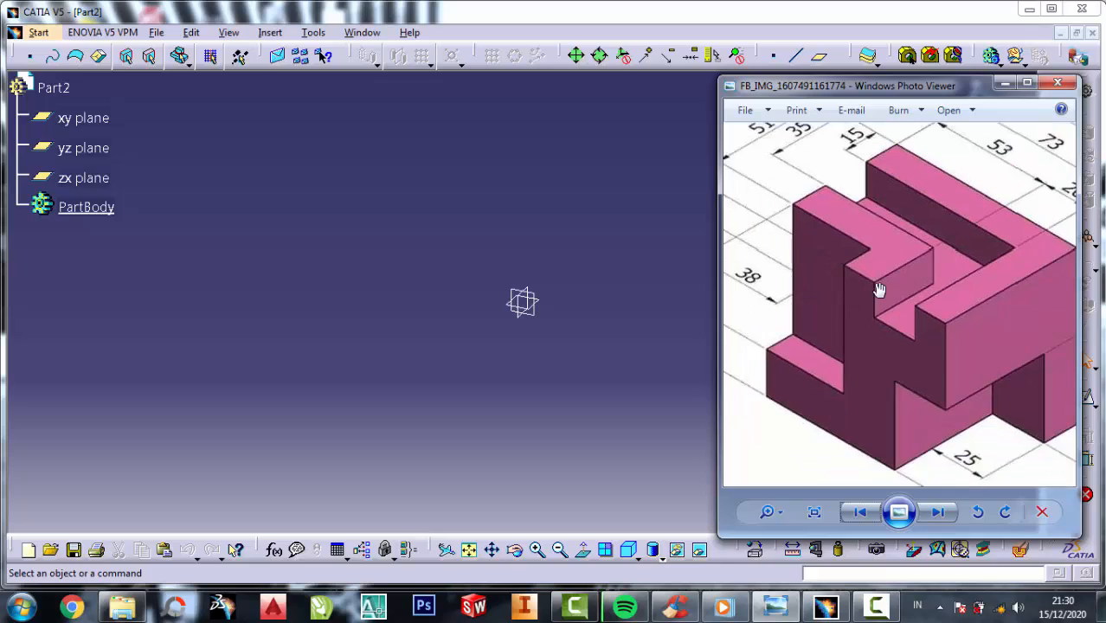
scroll(893, 294, "down", 2)
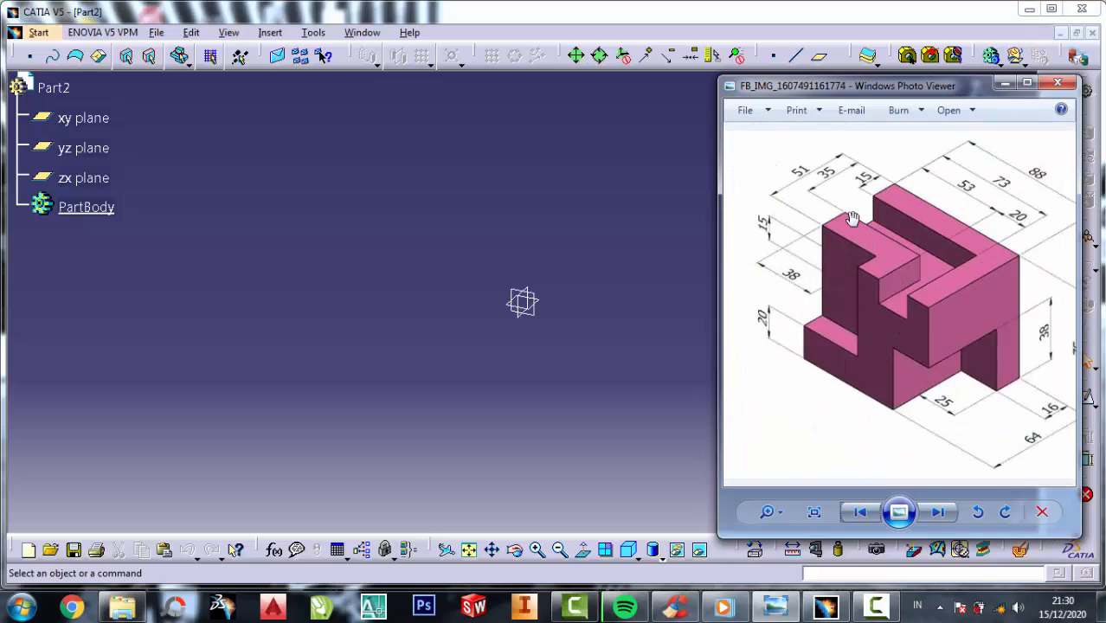
left_click(600, 201)
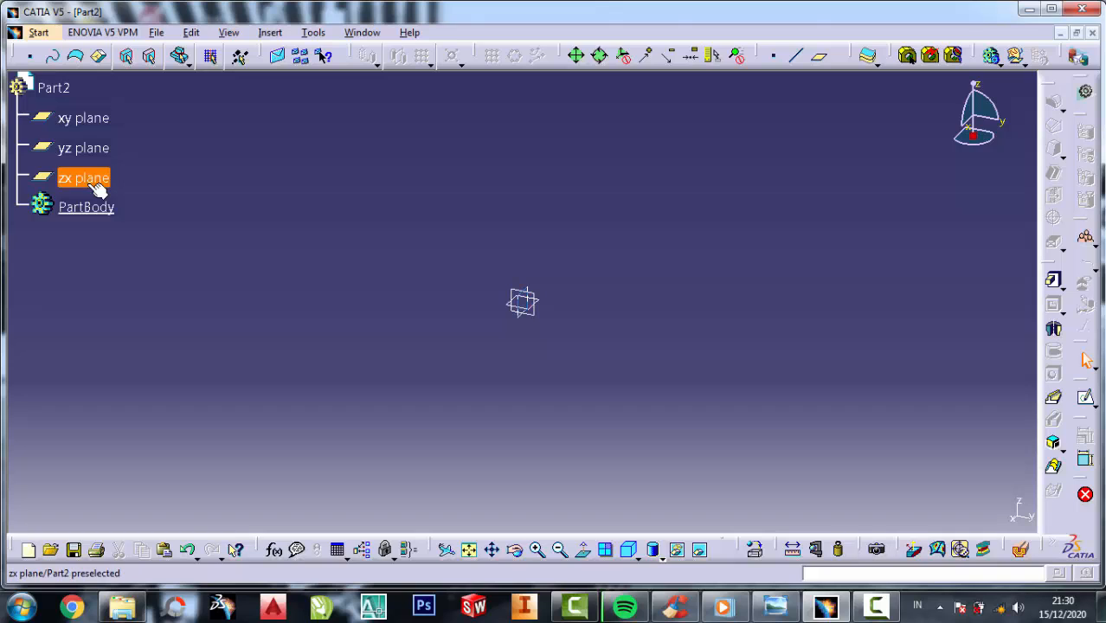
Step: Sketch a centered rectangle of about 158 by 81 mm on the xy plane, centered near the origin
left_click(92, 117)
left_click(1083, 396)
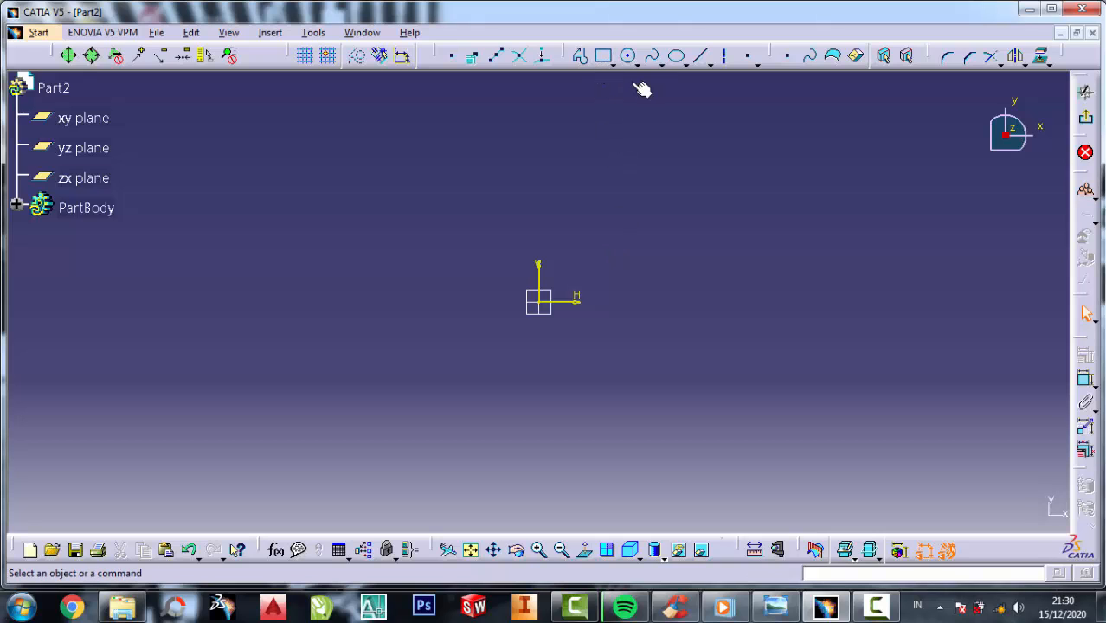
left_click(614, 66)
left_click(617, 70)
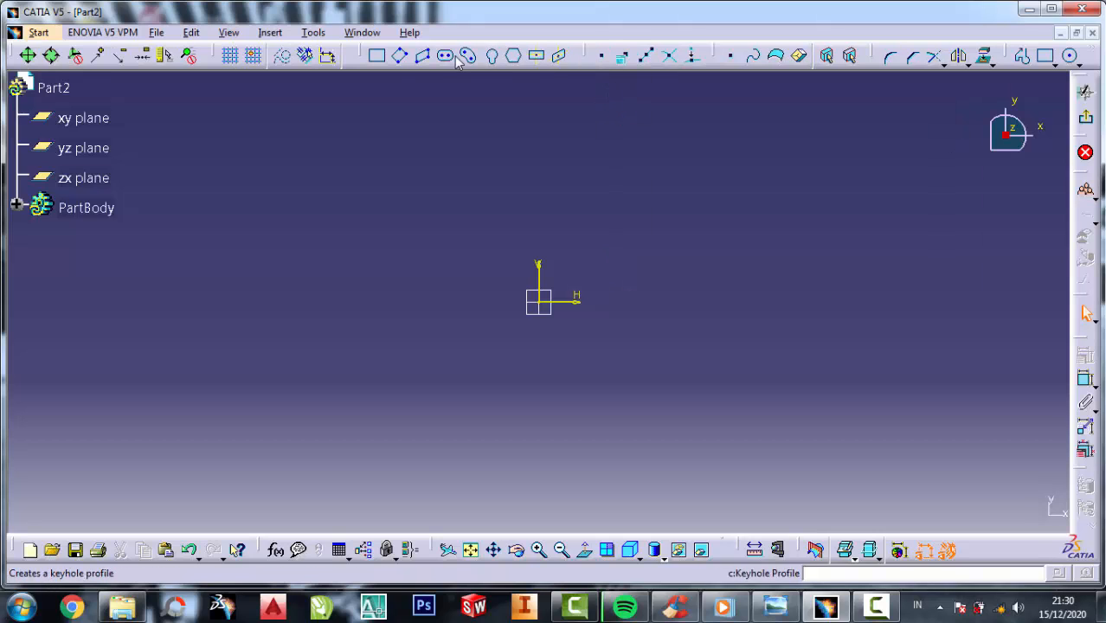
left_click(384, 58)
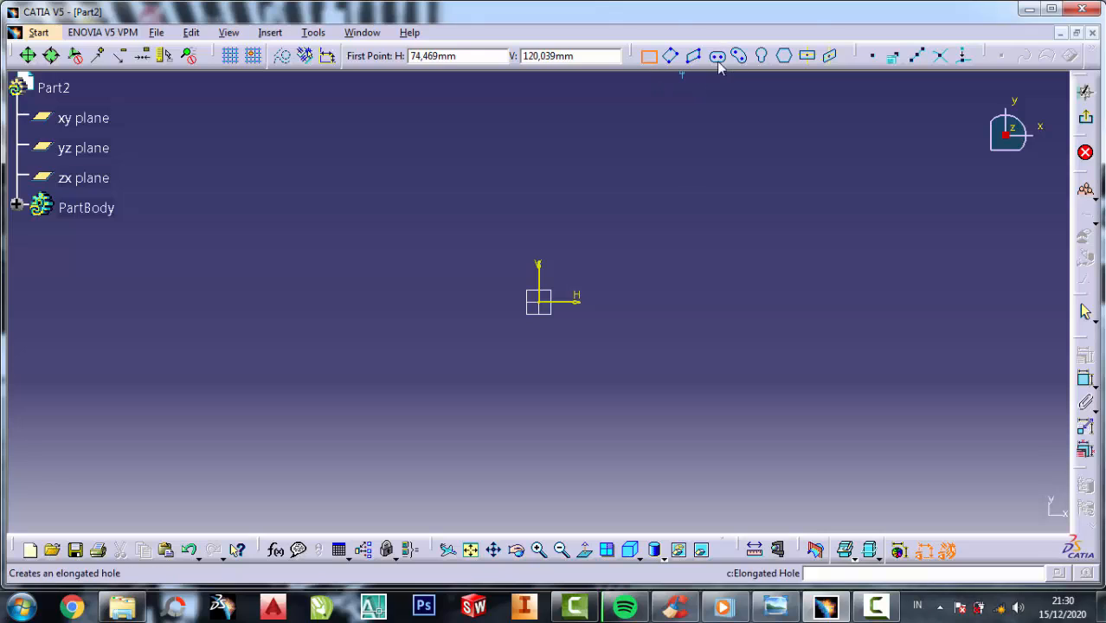
left_click(808, 57)
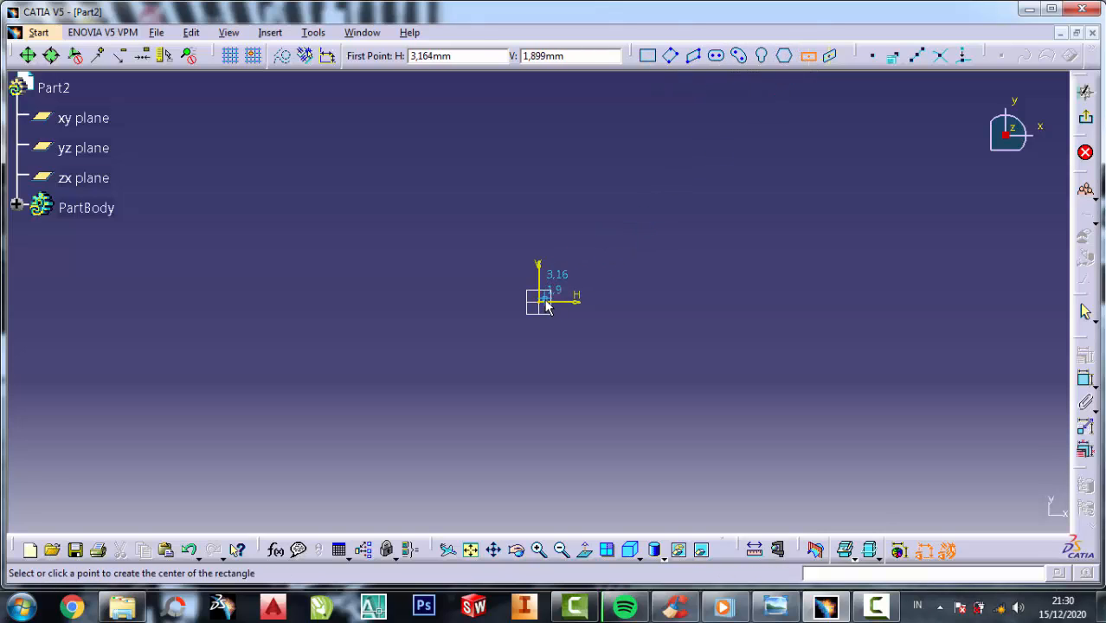
left_click(544, 301)
left_click(689, 379)
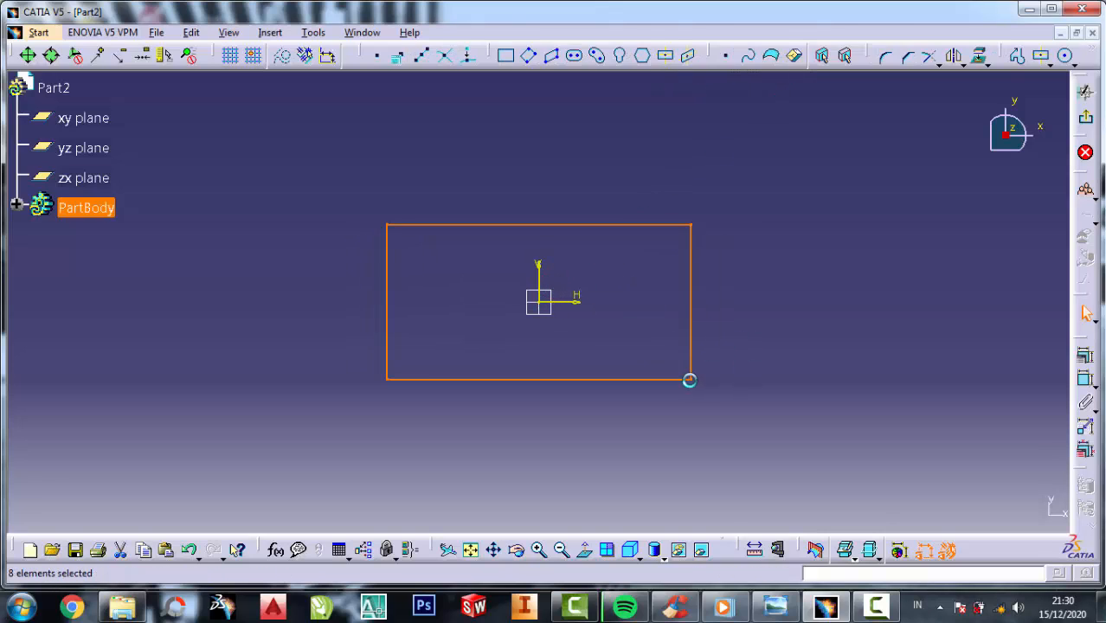
left_click(945, 347)
Step: Check the overall dimensions in the reference drawing and dimension the rectangle's horizontal side to 88 mm
left_click(773, 610)
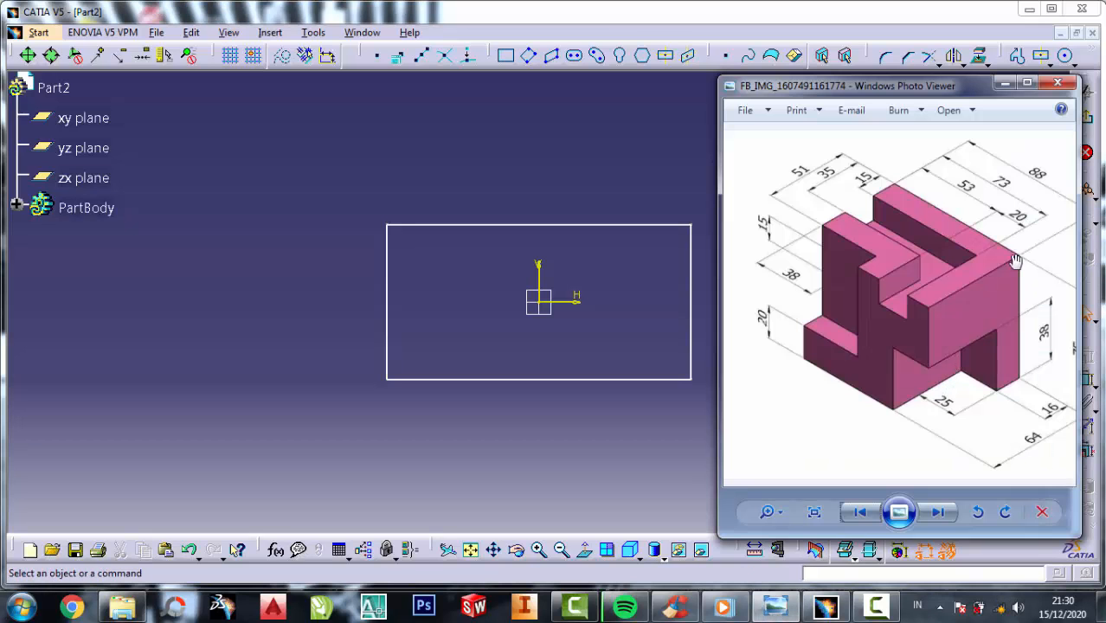
scroll(1037, 172, "up", 3)
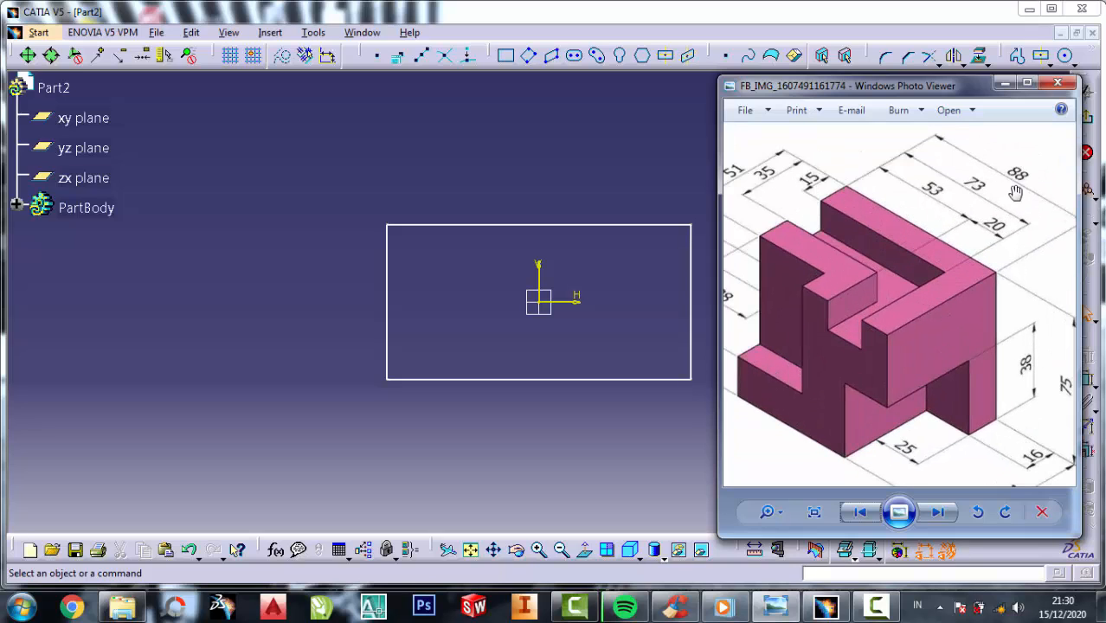
scroll(977, 230, "down", 3)
scroll(1010, 429, "up", 2)
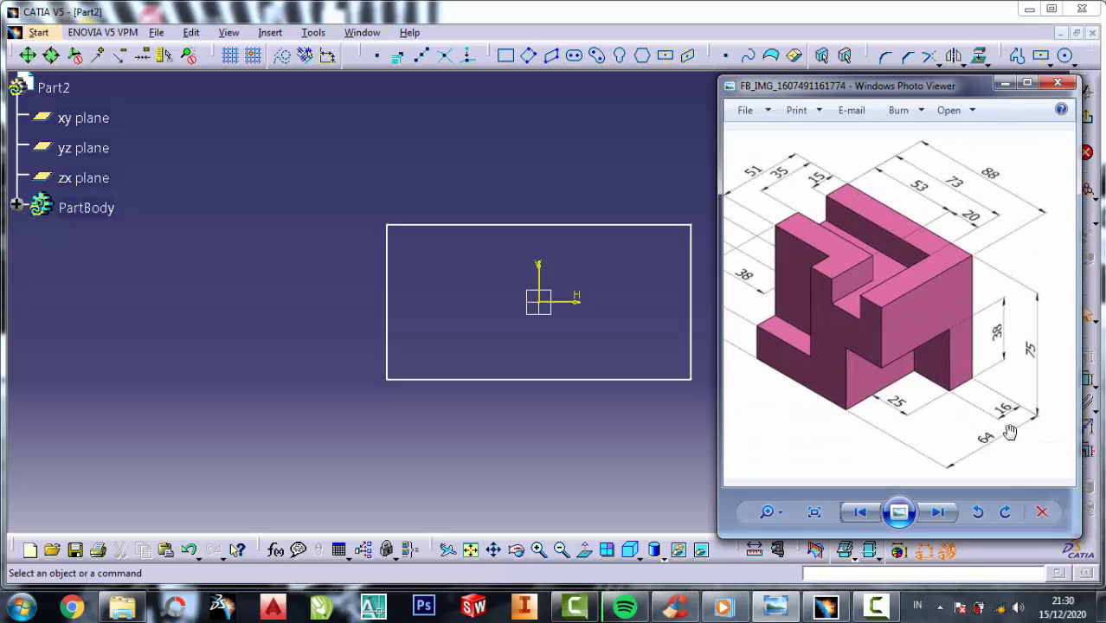
left_click(1005, 84)
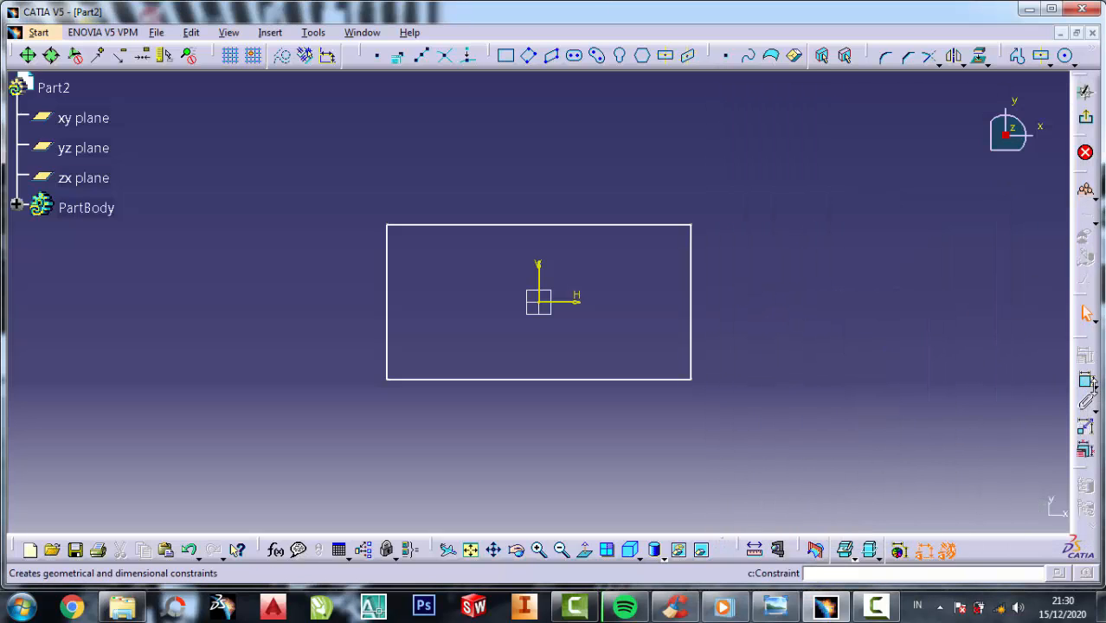
left_click(1086, 383)
left_click(504, 225)
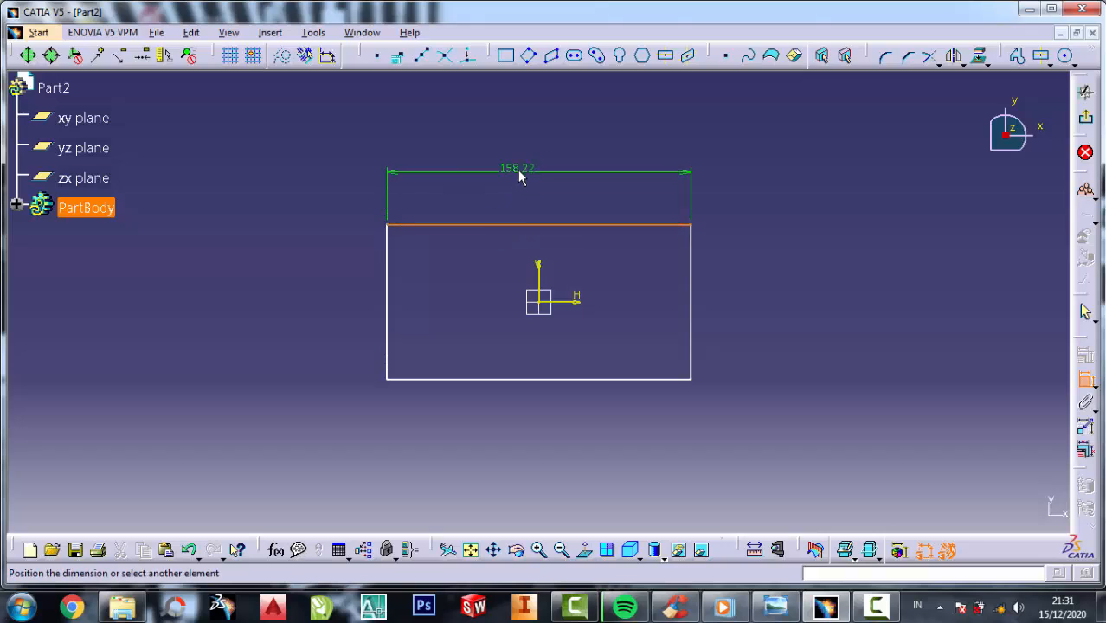
left_click(530, 170)
double_click(525, 166)
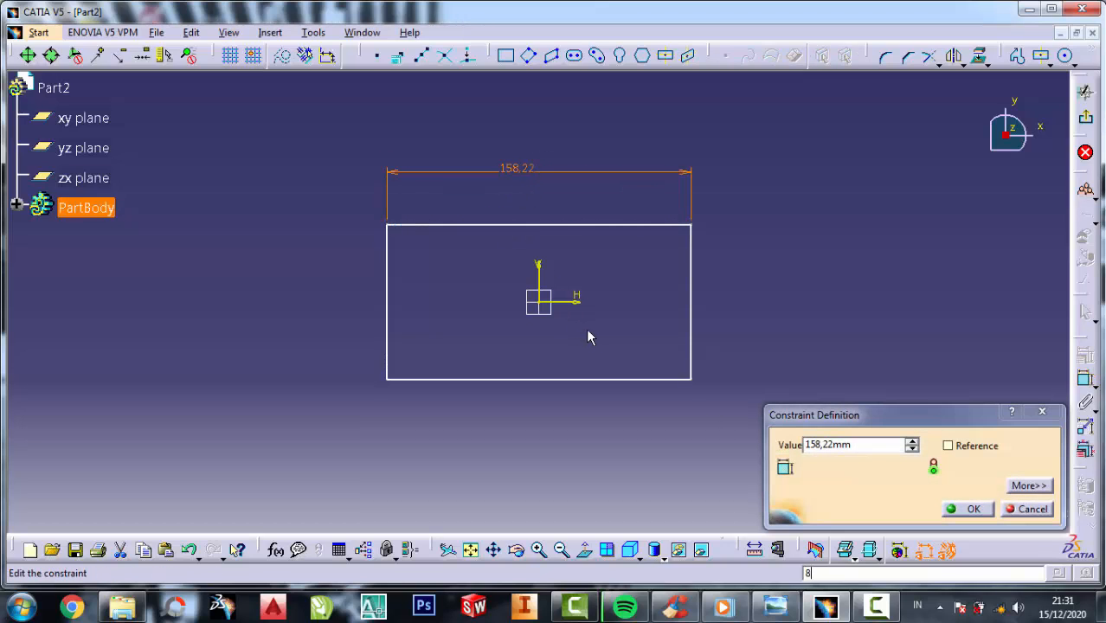
double_click(876, 443)
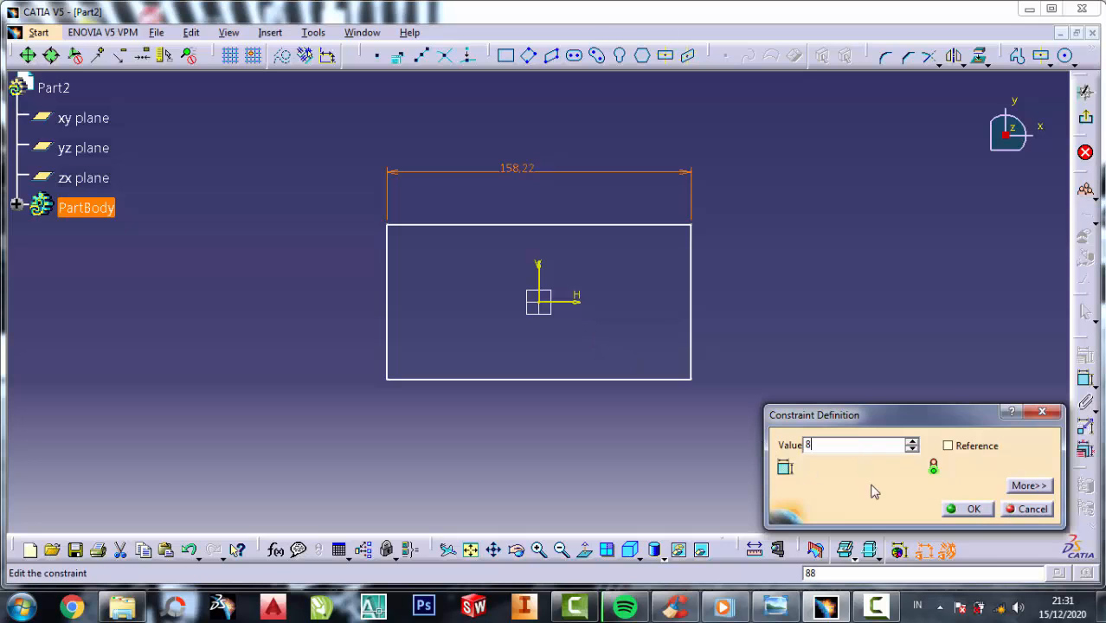
left_click(968, 509)
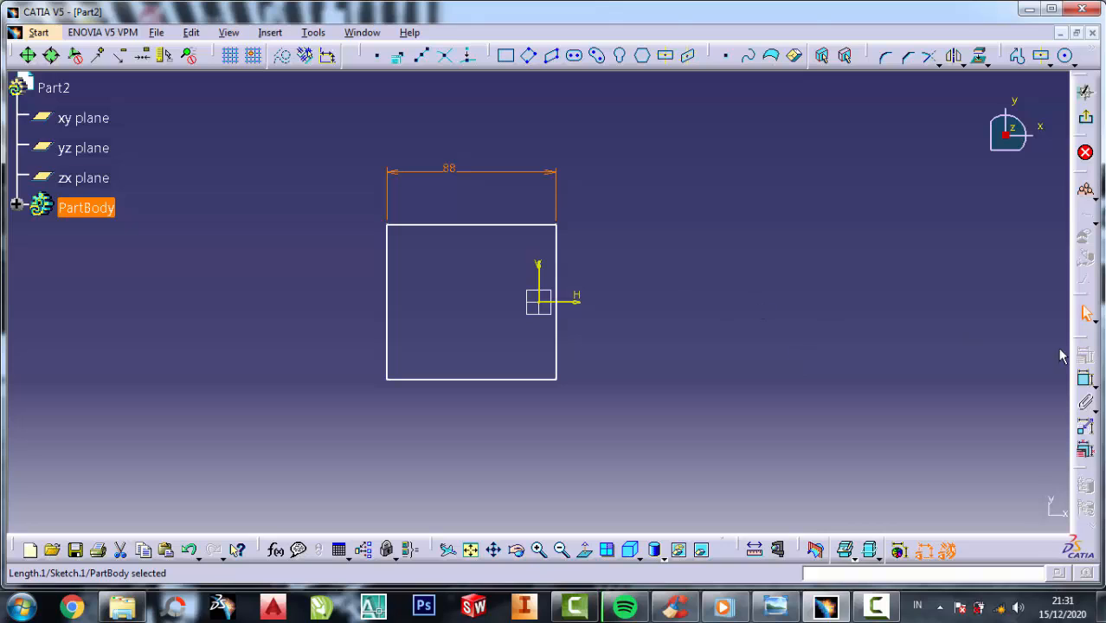
Step: Dimension the rectangle's vertical side to 64 mm
left_click(1087, 382)
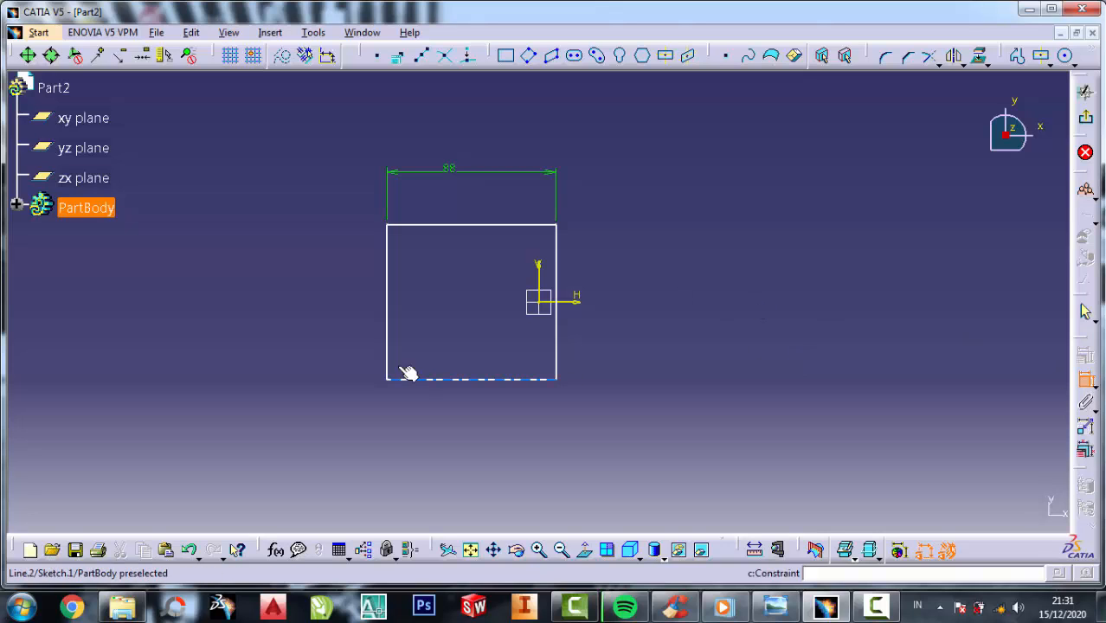
left_click(388, 313)
left_click(329, 294)
double_click(337, 291)
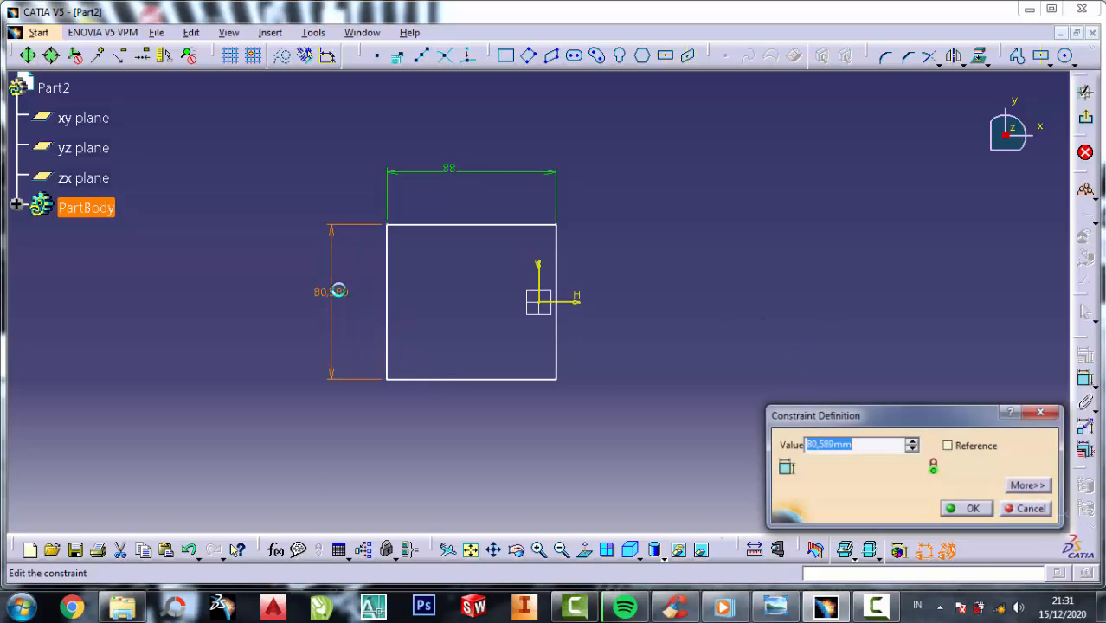
type("64")
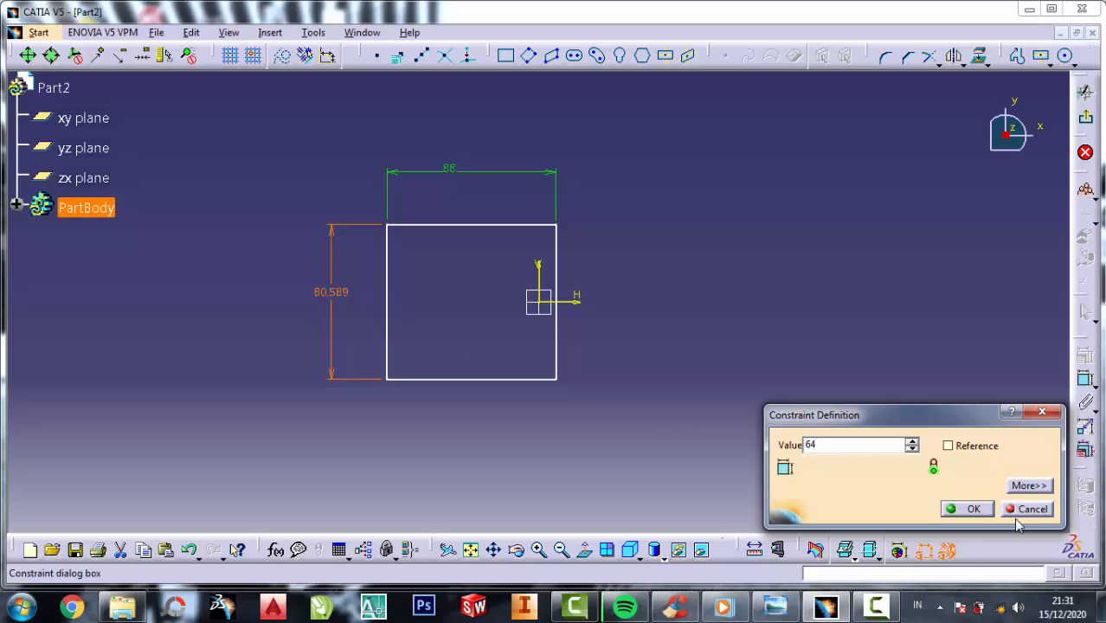
left_click(972, 509)
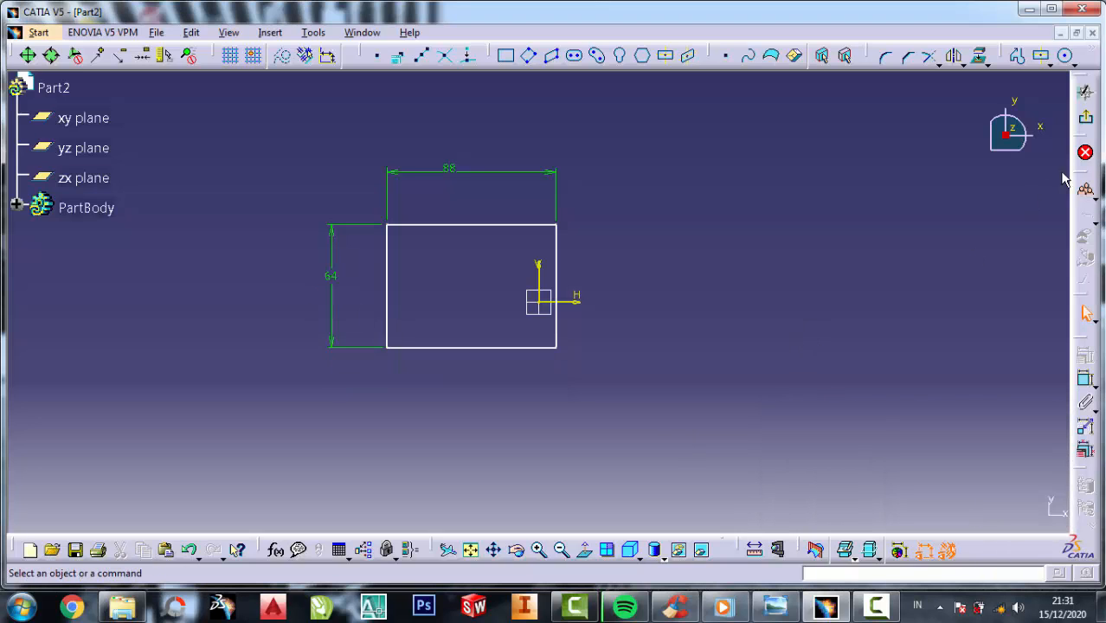
Step: Leave the sketch, check the block height in the reference drawing and pad the rectangle 75 mm
left_click(1085, 116)
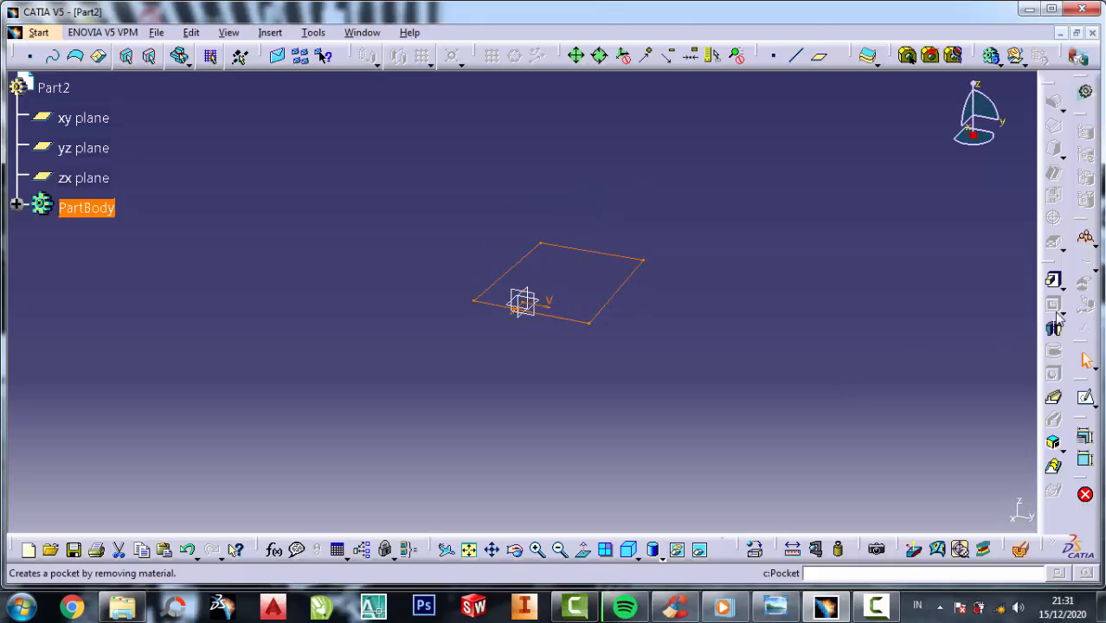
left_click(1053, 280)
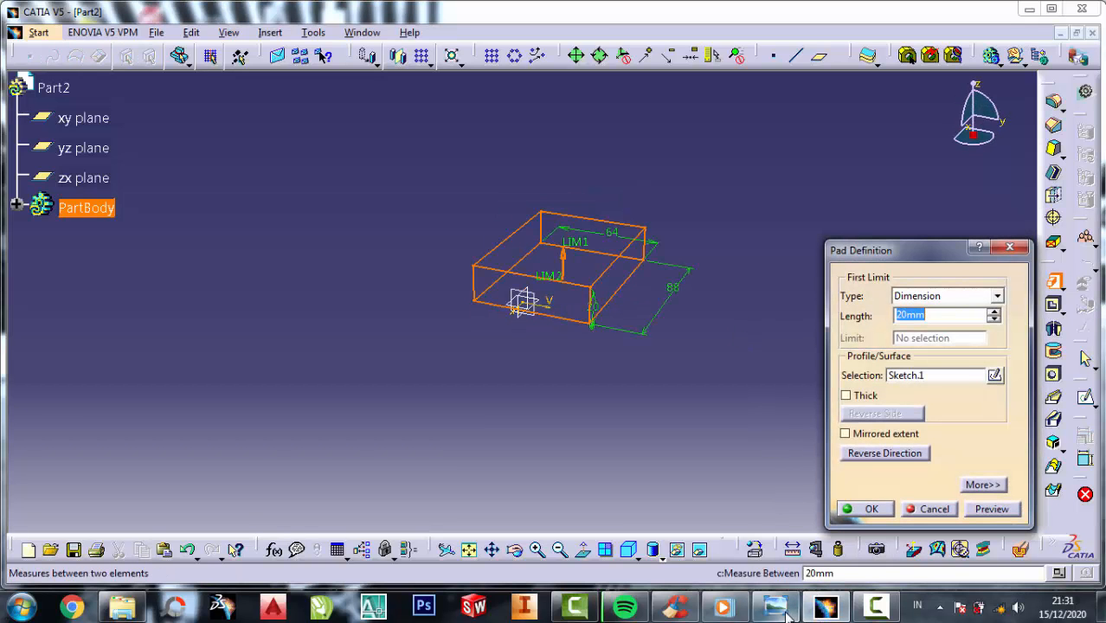
left_click(783, 611)
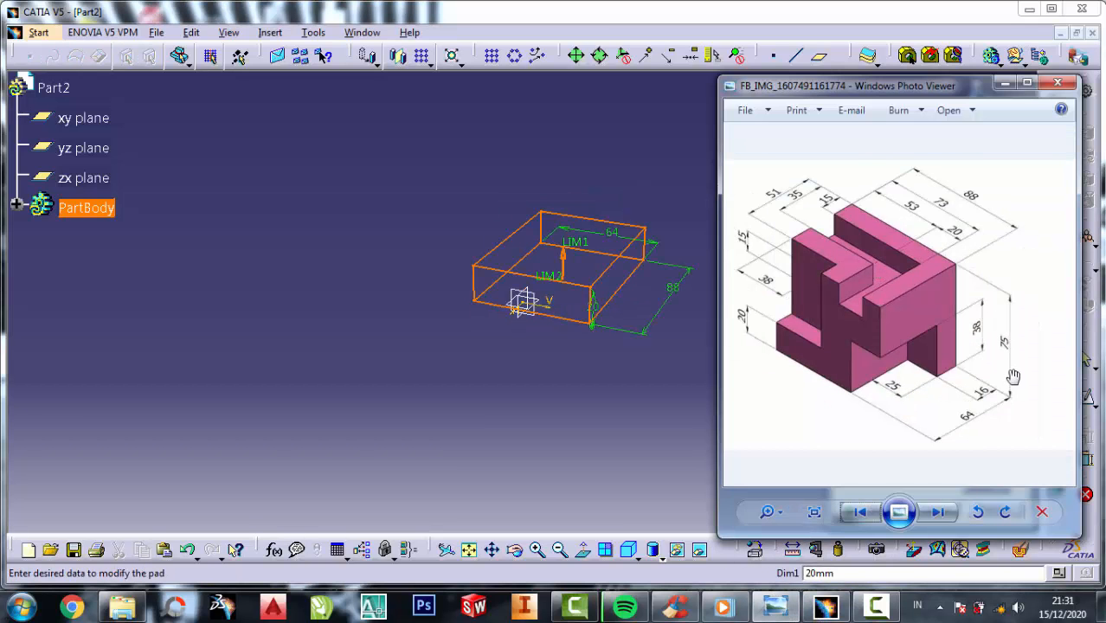
scroll(1013, 377, "up", 1)
left_click(1004, 84)
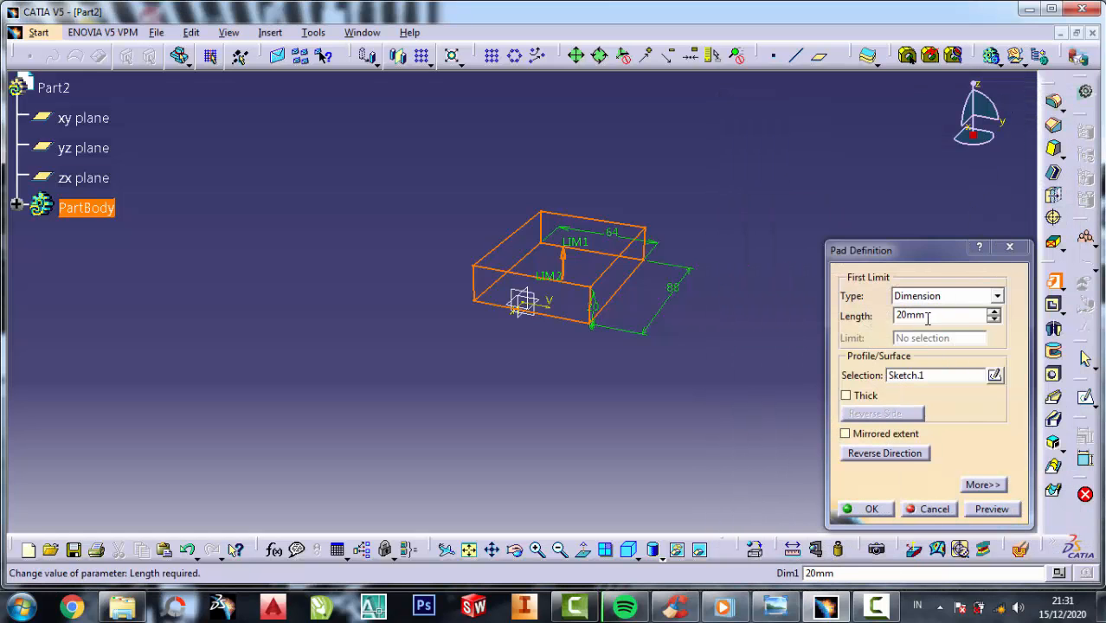
left_click_drag(933, 316, 861, 316)
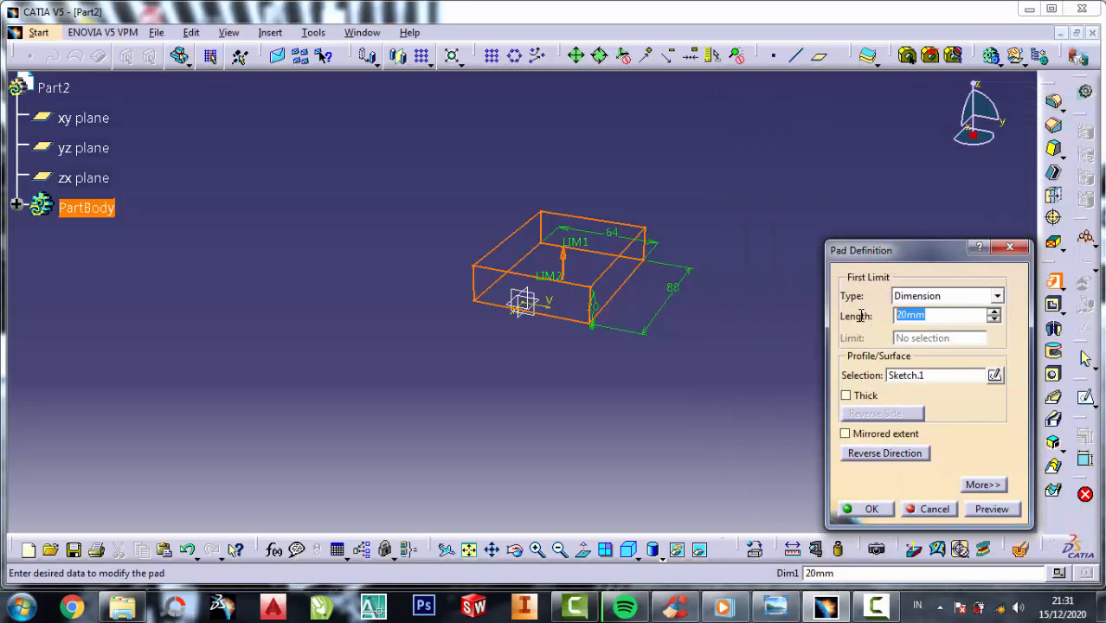
left_click(868, 508)
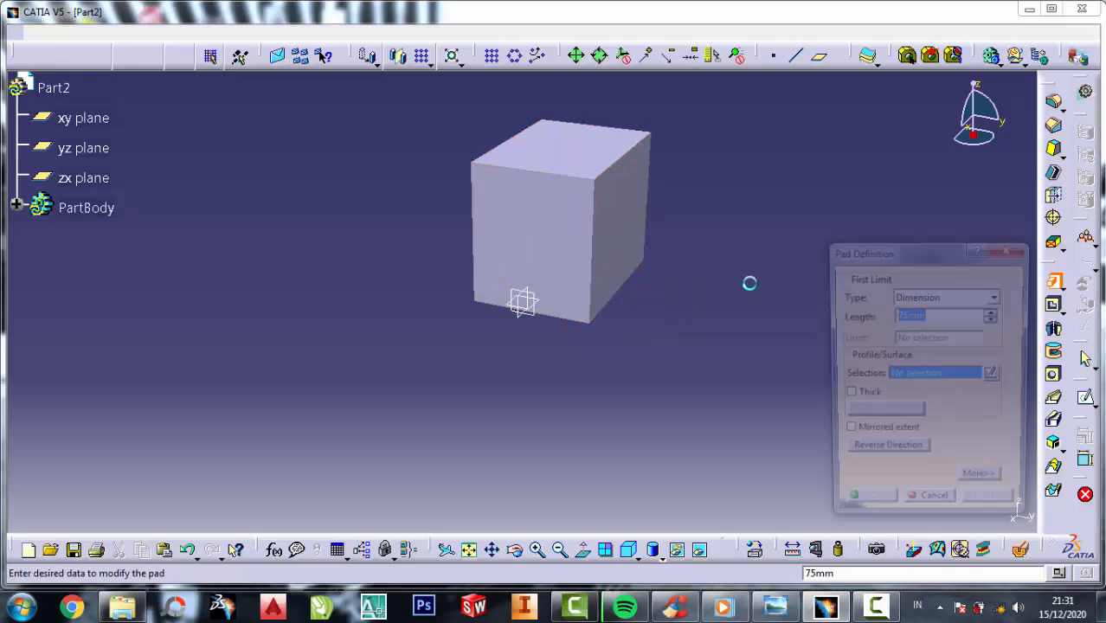
left_click(930, 508)
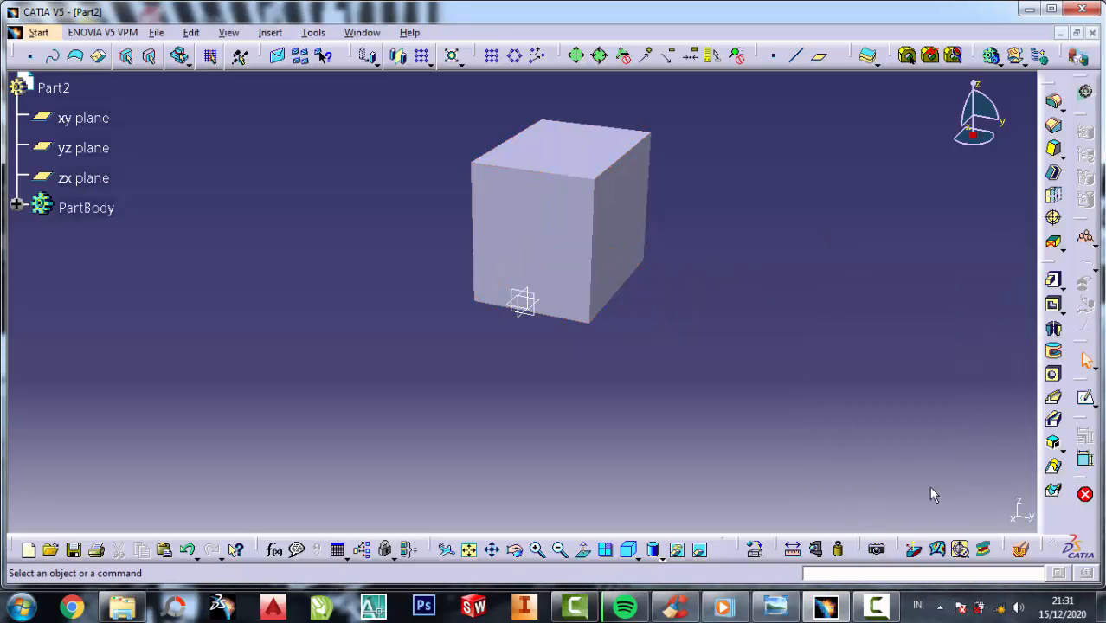
Step: Start a sketch on the block's 88 by 75 mm side face and consult the reference drawing for its profile
middle_click_drag(682, 259, 679, 353)
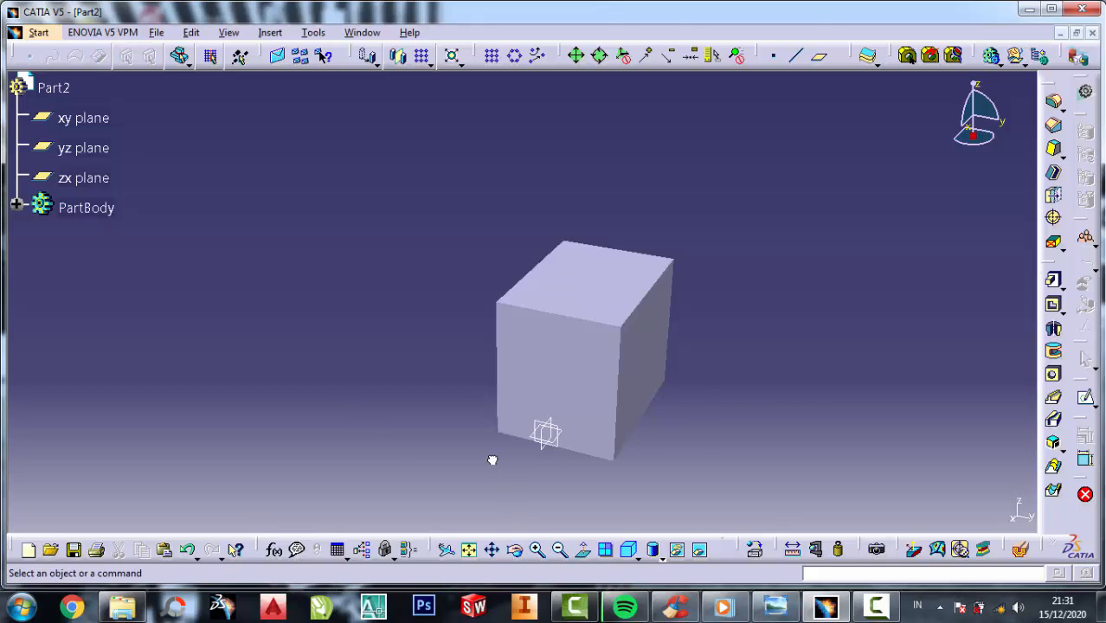
middle_click_drag(493, 460, 711, 383)
left_click(521, 334)
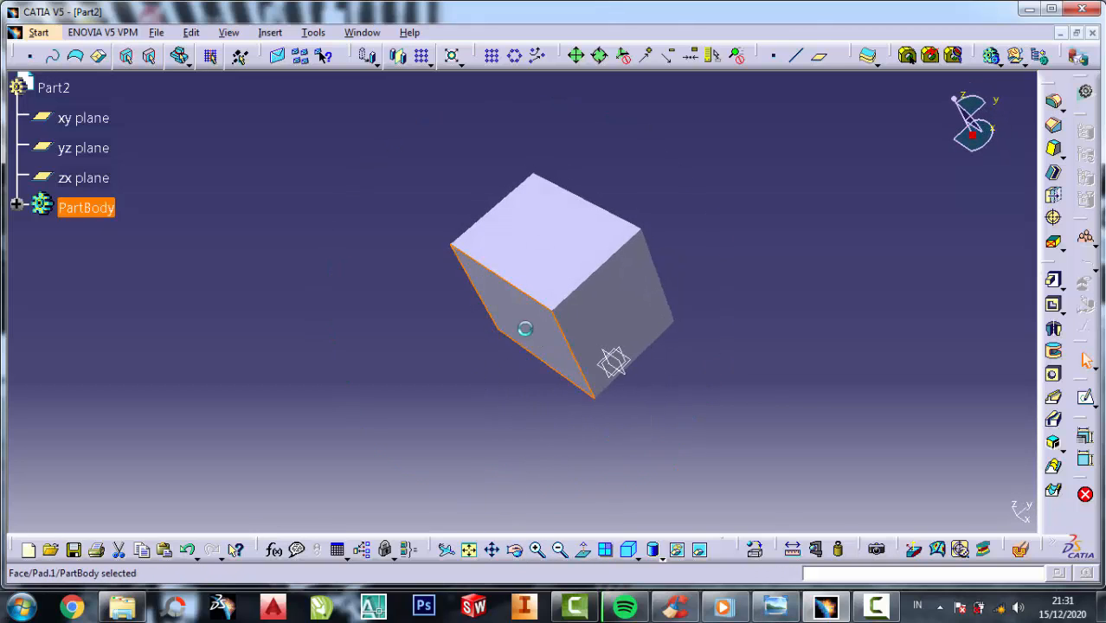
left_click(1087, 403)
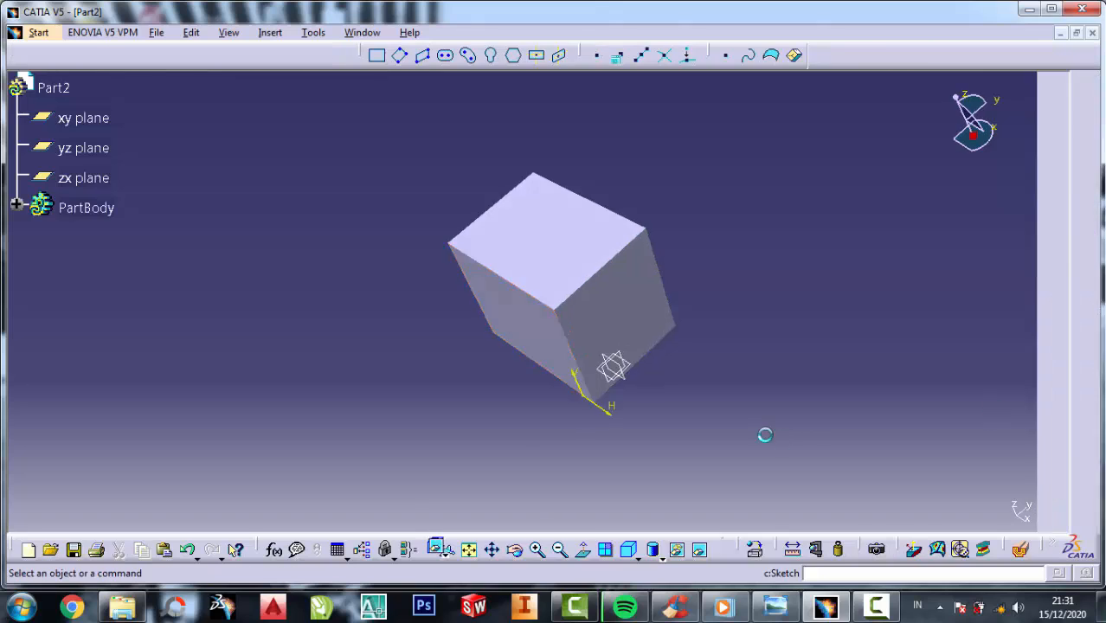
left_click(775, 605)
scroll(869, 293, "down", 3)
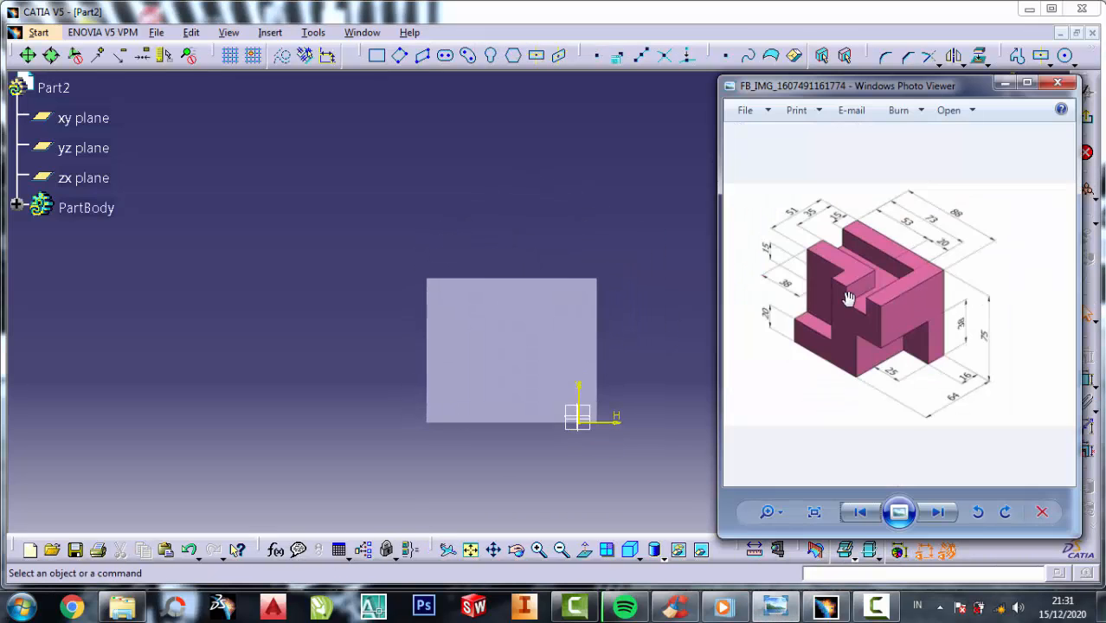
scroll(817, 289, "up", 3)
scroll(832, 289, "down", 1)
Step: Project the face's vertical edge farthest from the origin into the sketch with Project 3D Elements
left_click(490, 221)
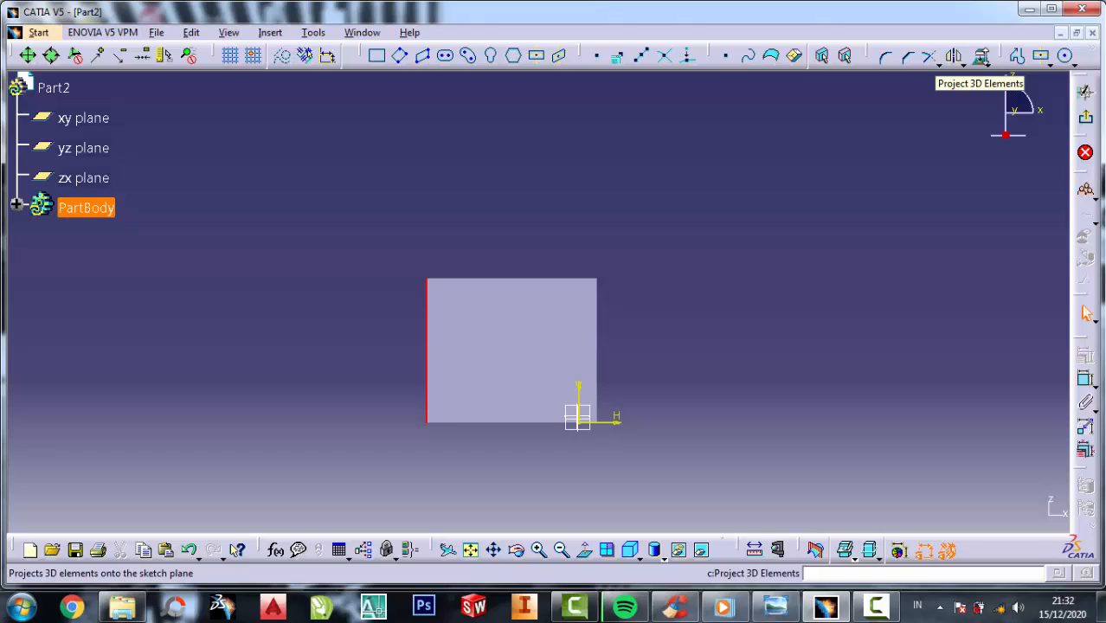
left_click(979, 60)
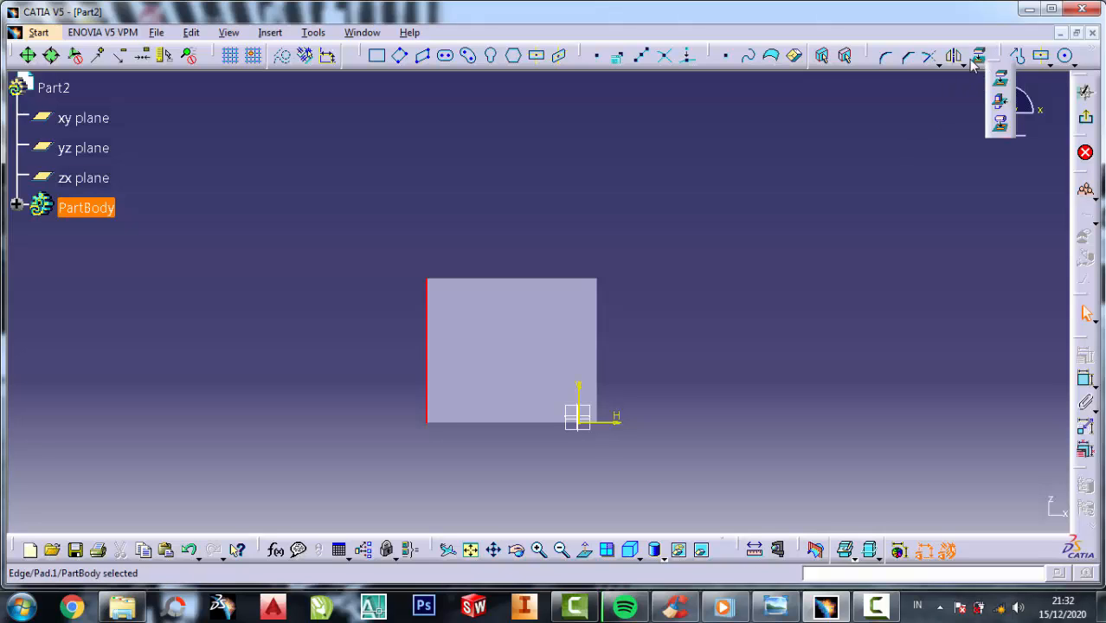
left_click(978, 61)
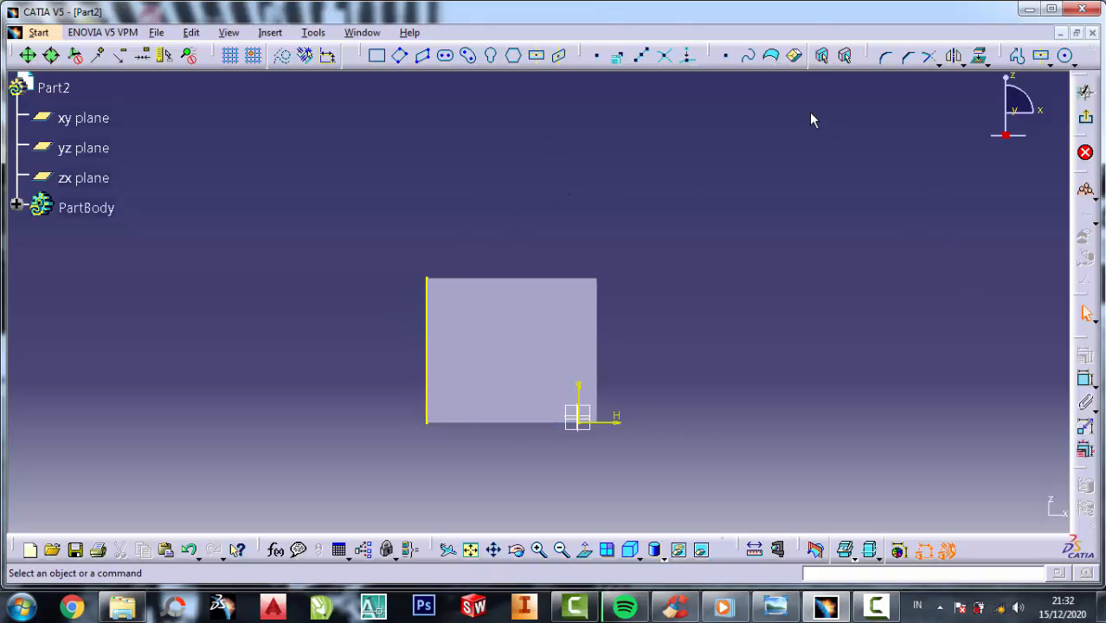
Step: Sketch a rectangle about 34 by 64 mm from the upper end of the projected edge, inside the block's side face
left_click(379, 57)
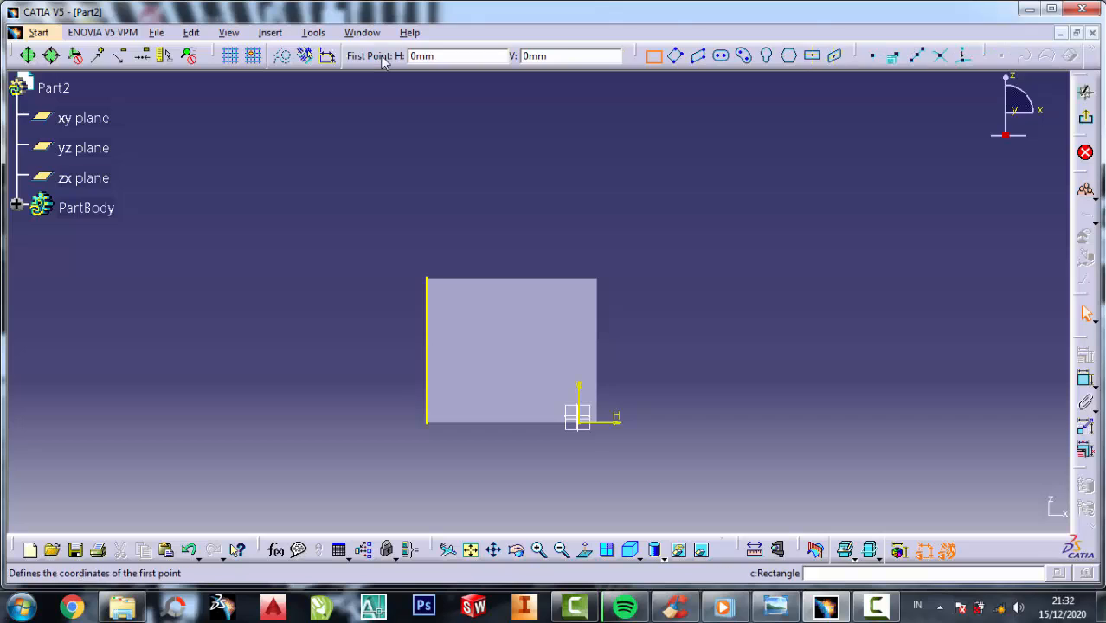
left_click(429, 279)
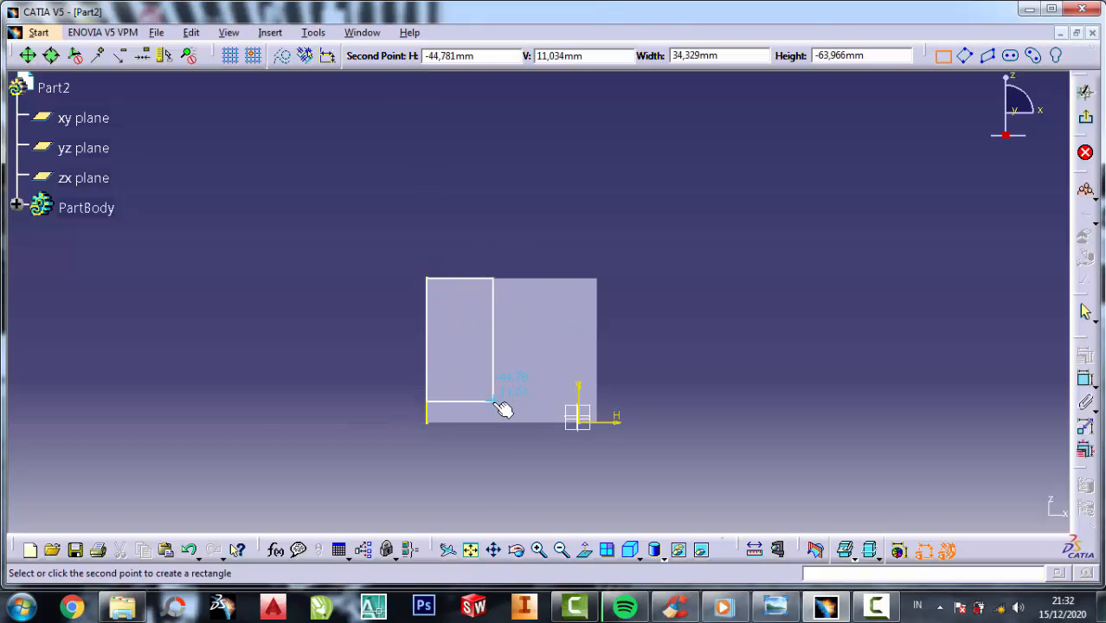
left_click(493, 402)
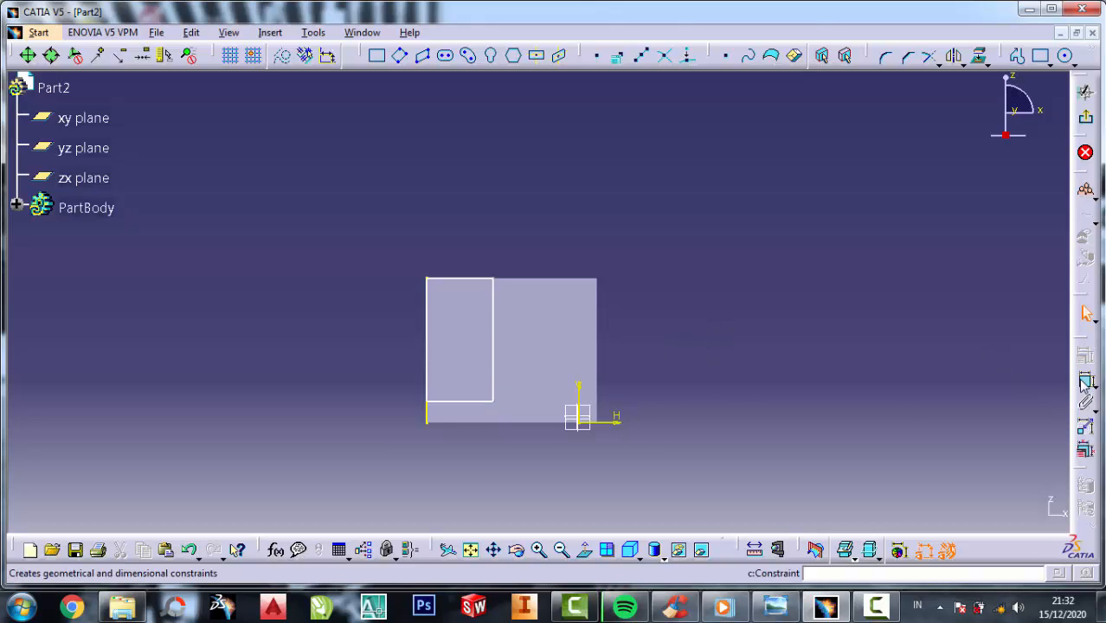
Step: Dimension the rectangle's lower side from the block's bottom edge and set the distance to 20 mm, consulting the reference drawing
left_click(1085, 379)
left_click(463, 405)
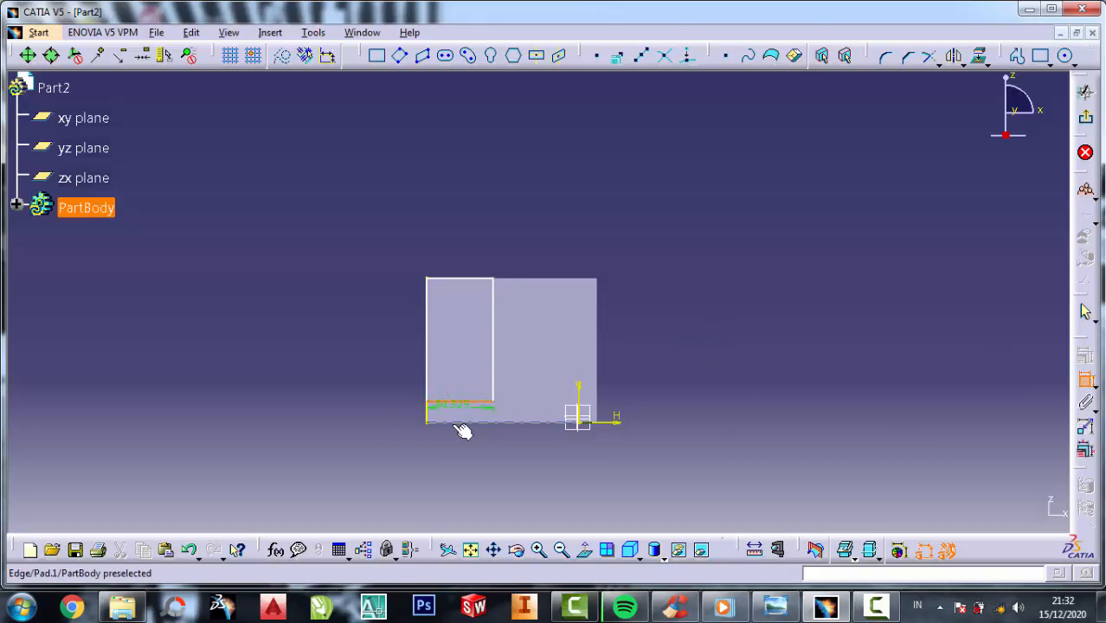
left_click(459, 423)
double_click(384, 423)
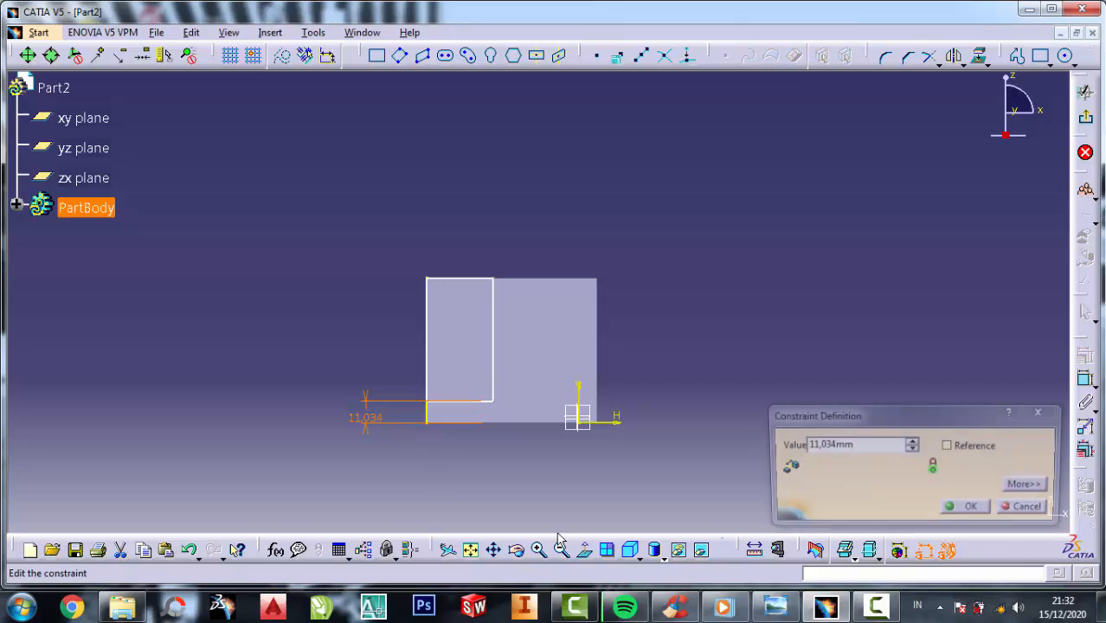
left_click(775, 606)
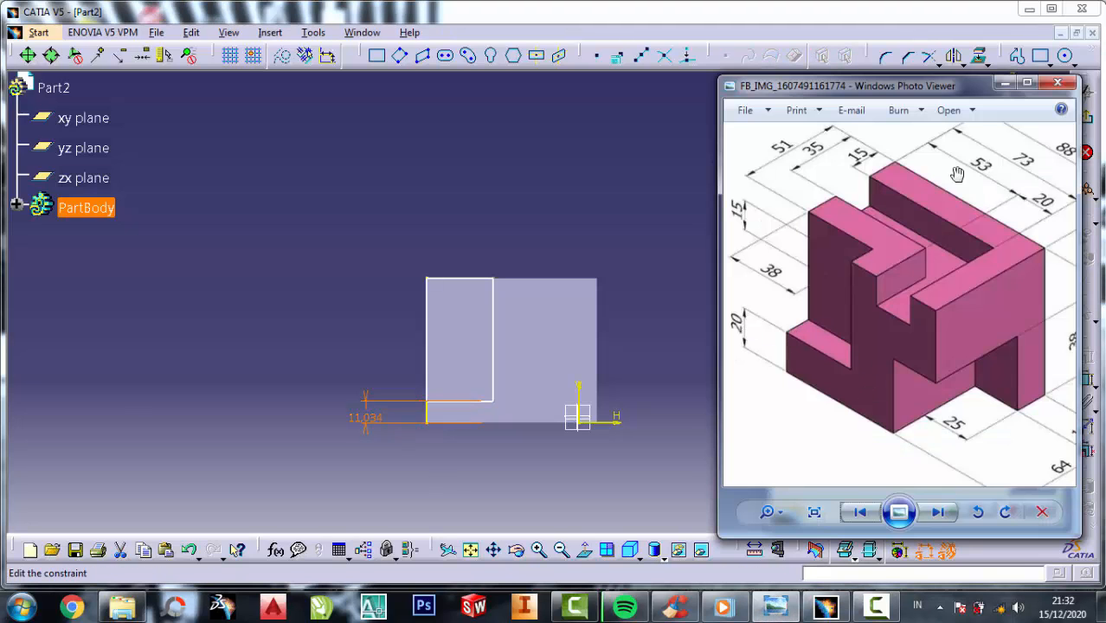
left_click(1004, 83)
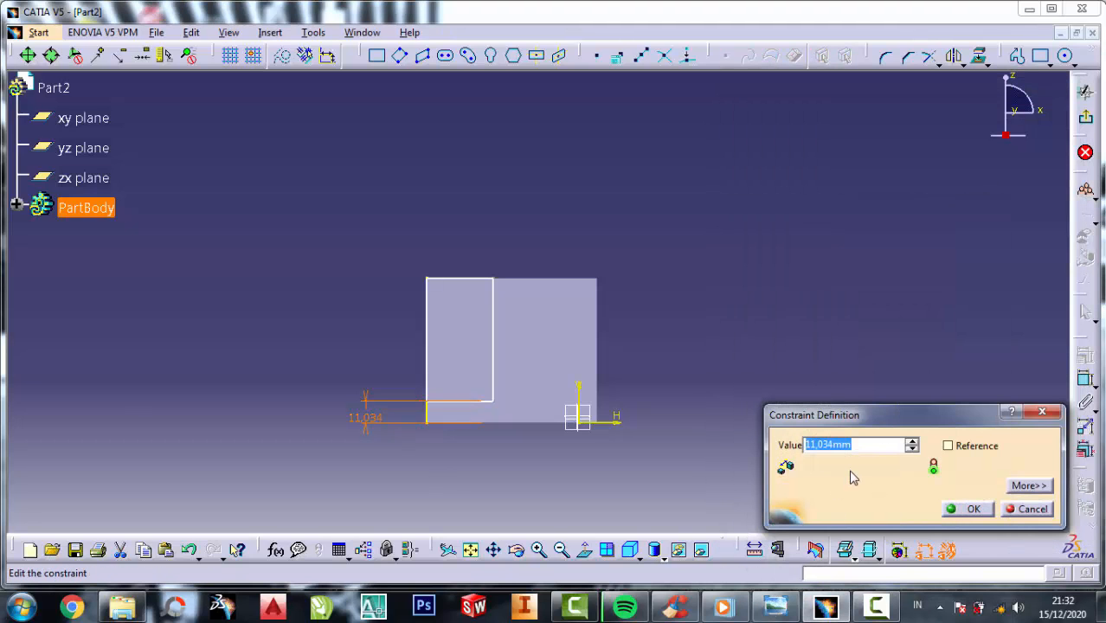
type("20")
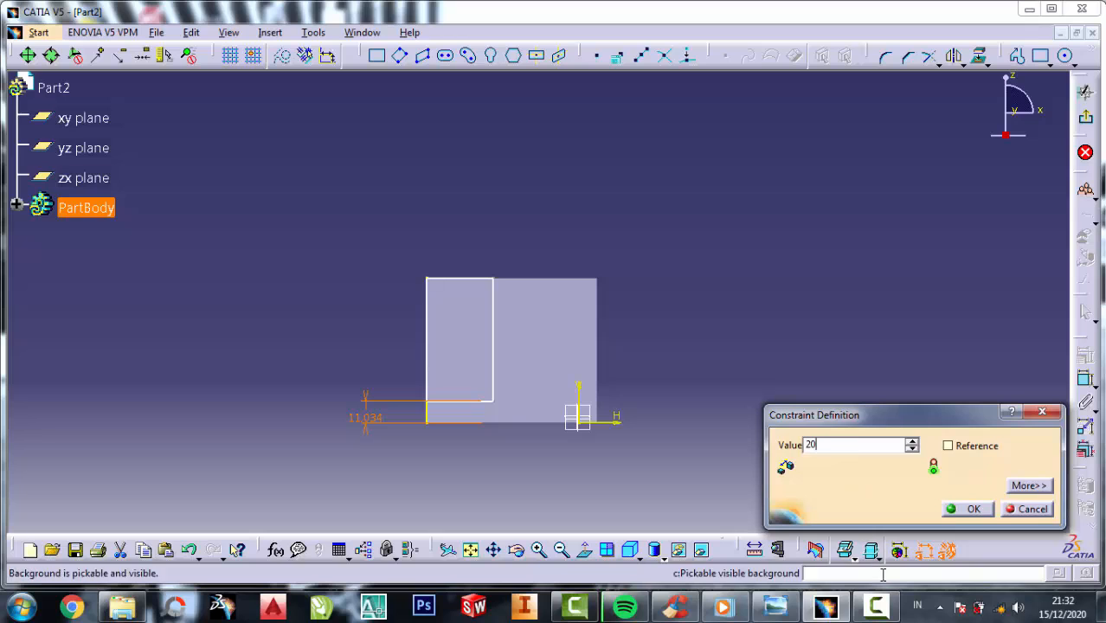
left_click(966, 511)
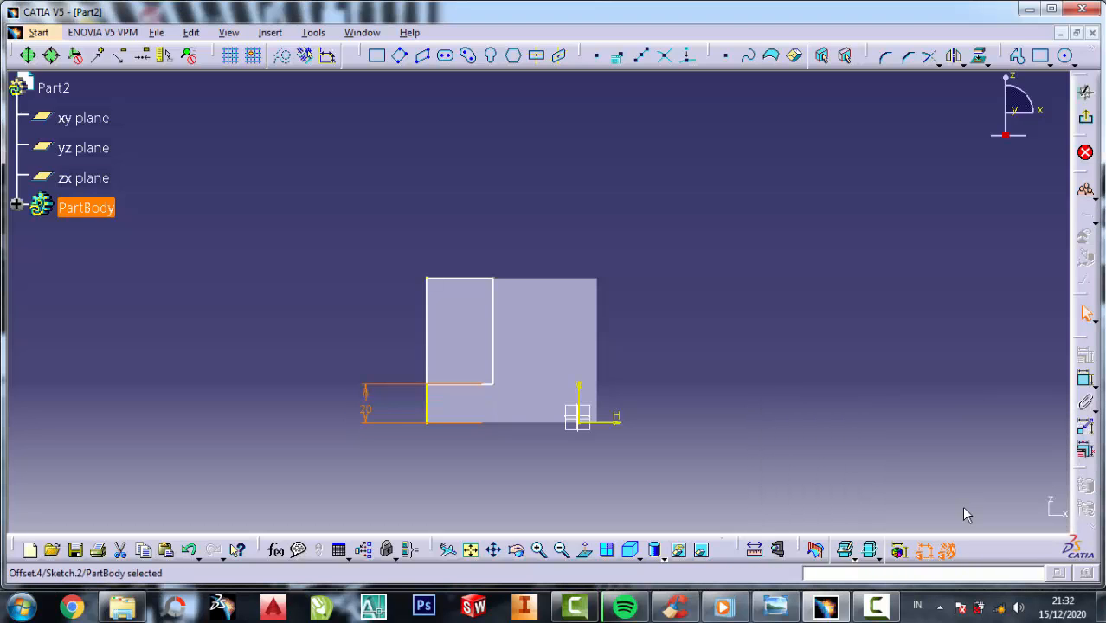
Step: Consult the reference drawing and dimension the rectangle's upper side to a width of 38 mm
left_click(775, 606)
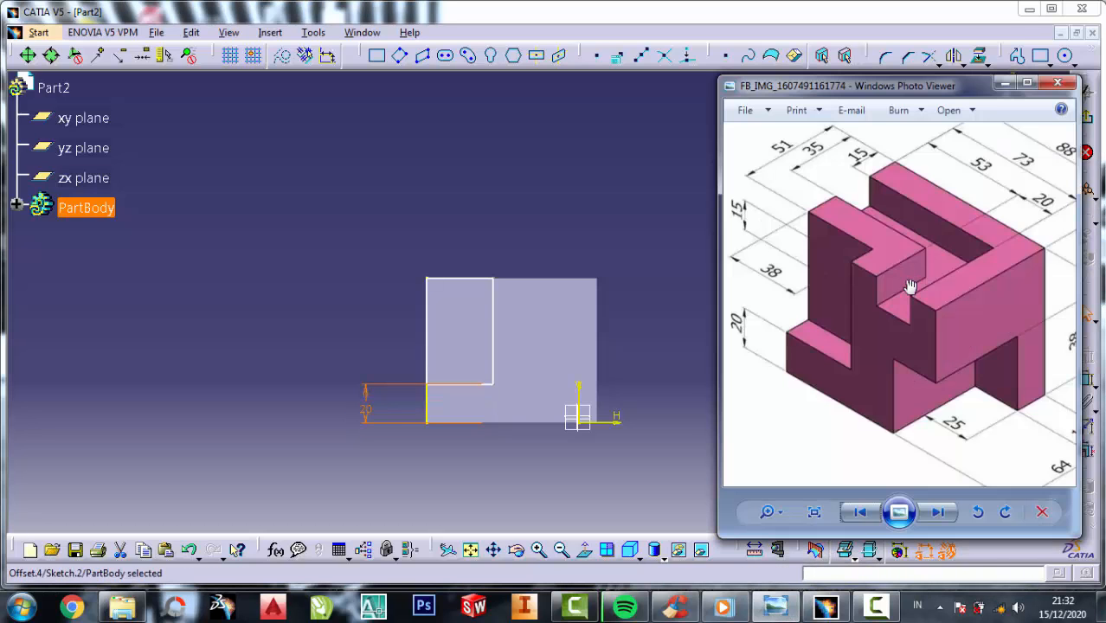
left_click(1003, 84)
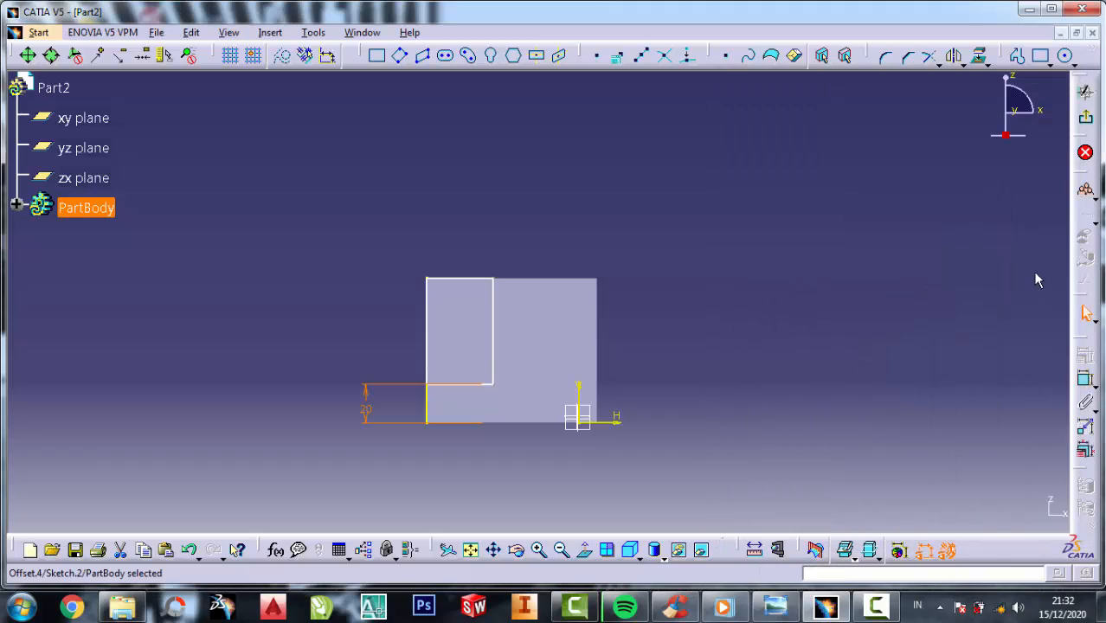
double_click(472, 280)
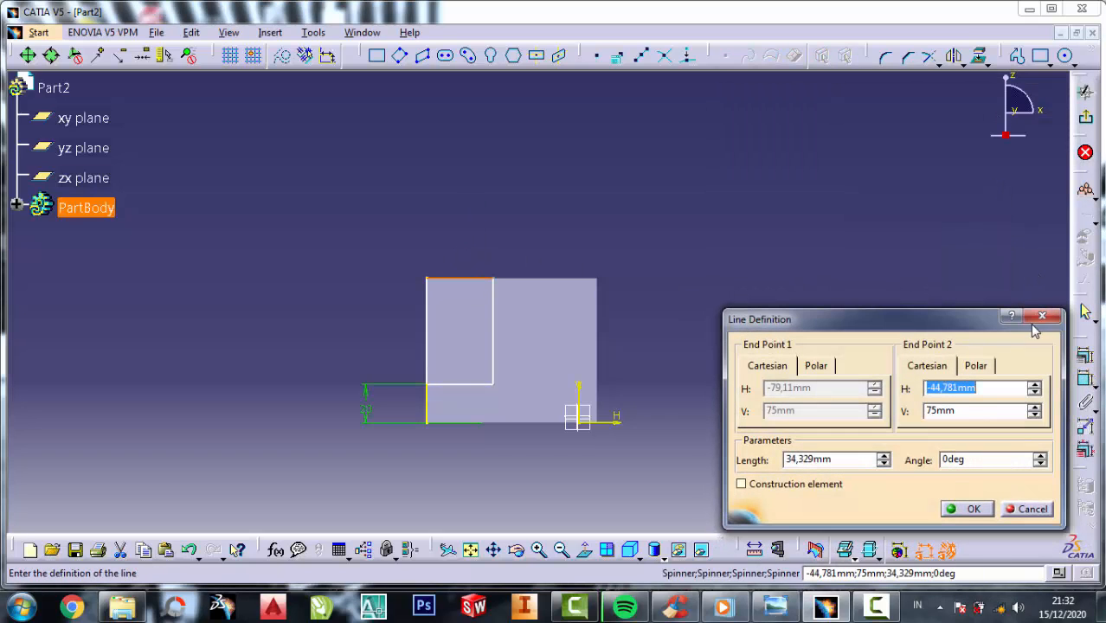
left_click(1041, 317)
left_click(1087, 381)
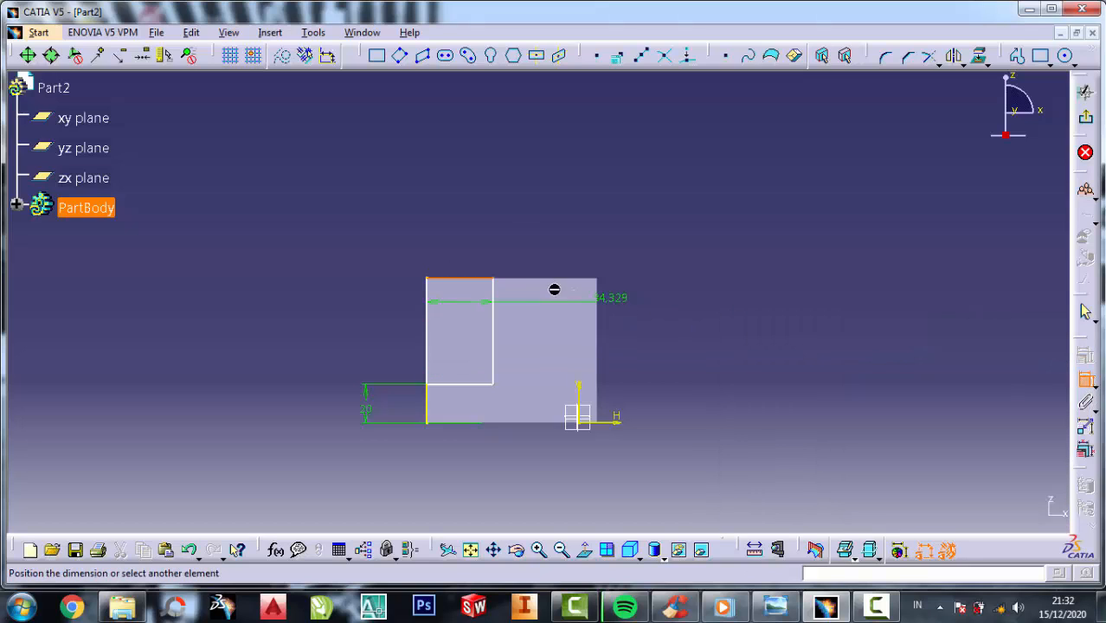
left_click(467, 221)
double_click(468, 212)
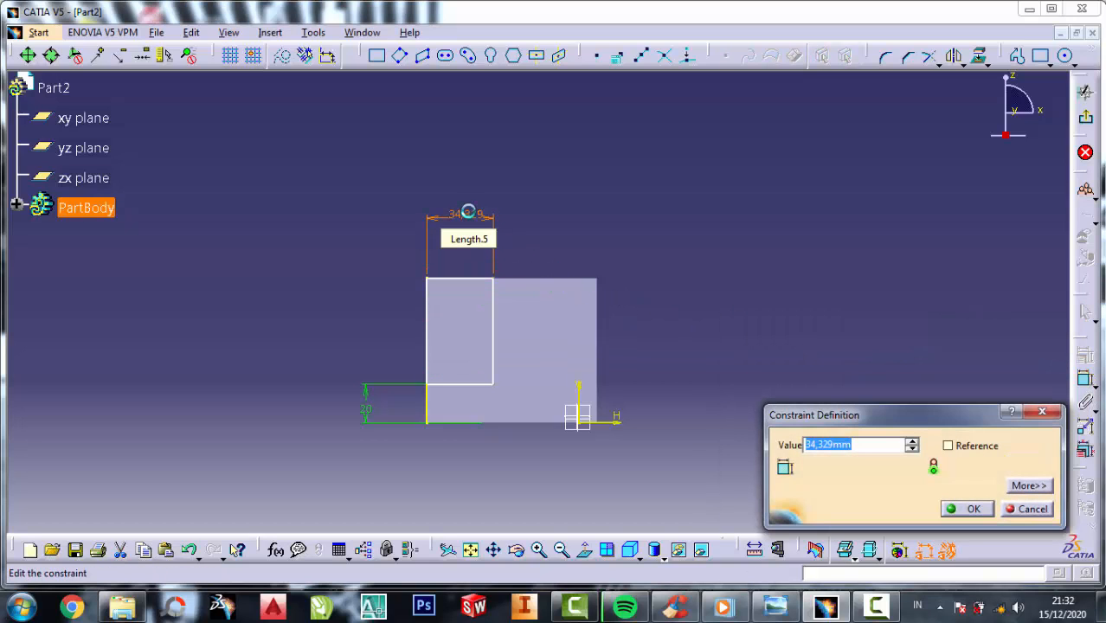
type("38")
left_click(965, 508)
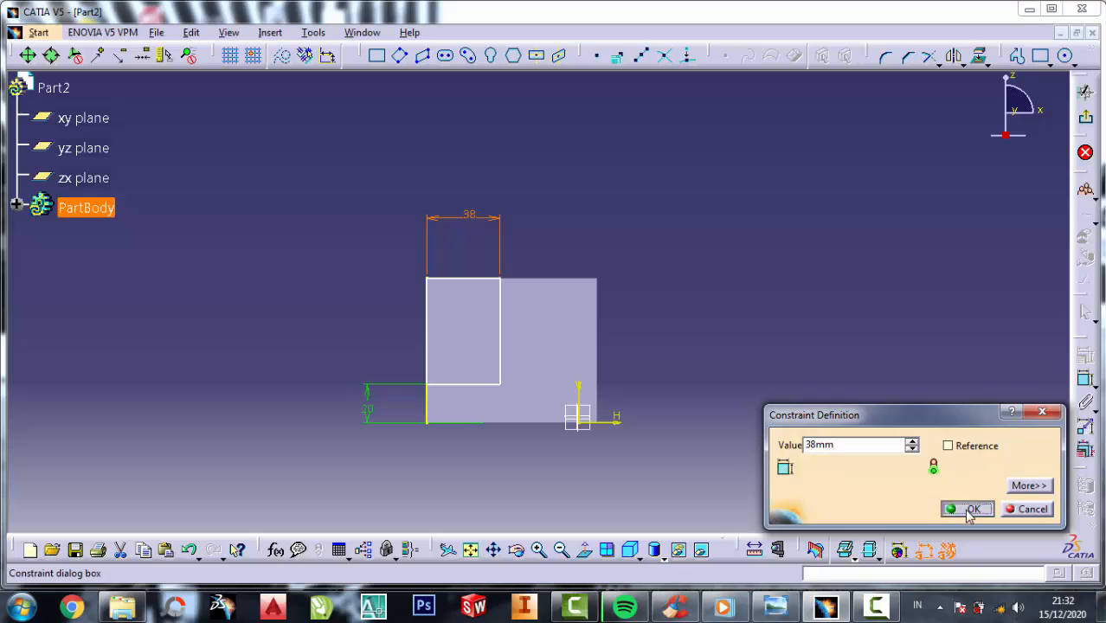
Step: Cut the projected vertical edge out of the sketch and leave the sketch
right_click(429, 412)
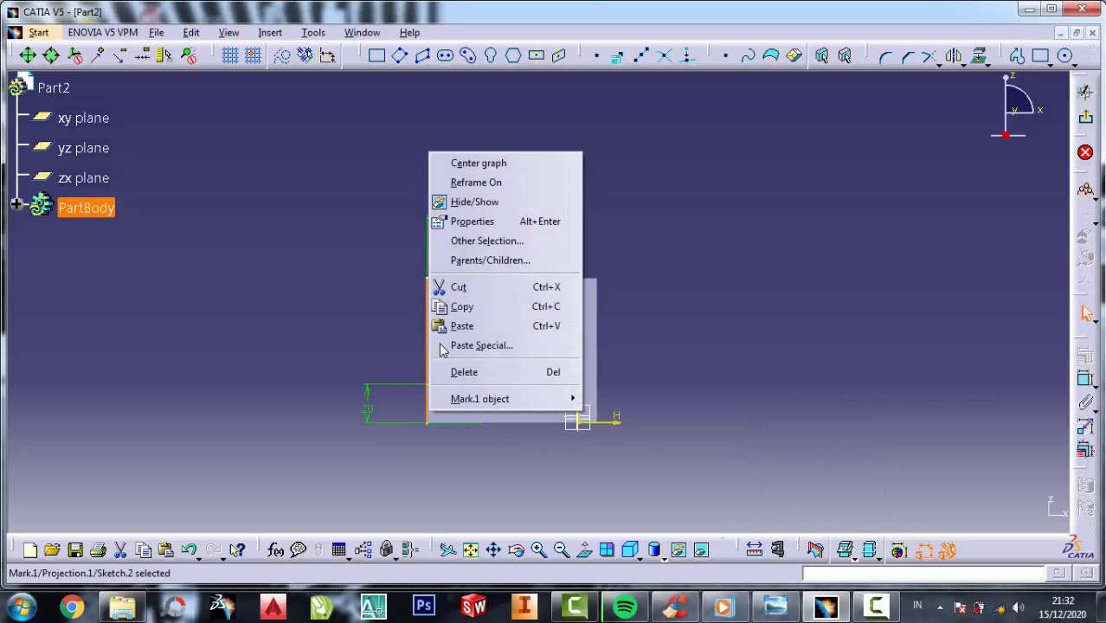
left_click(457, 287)
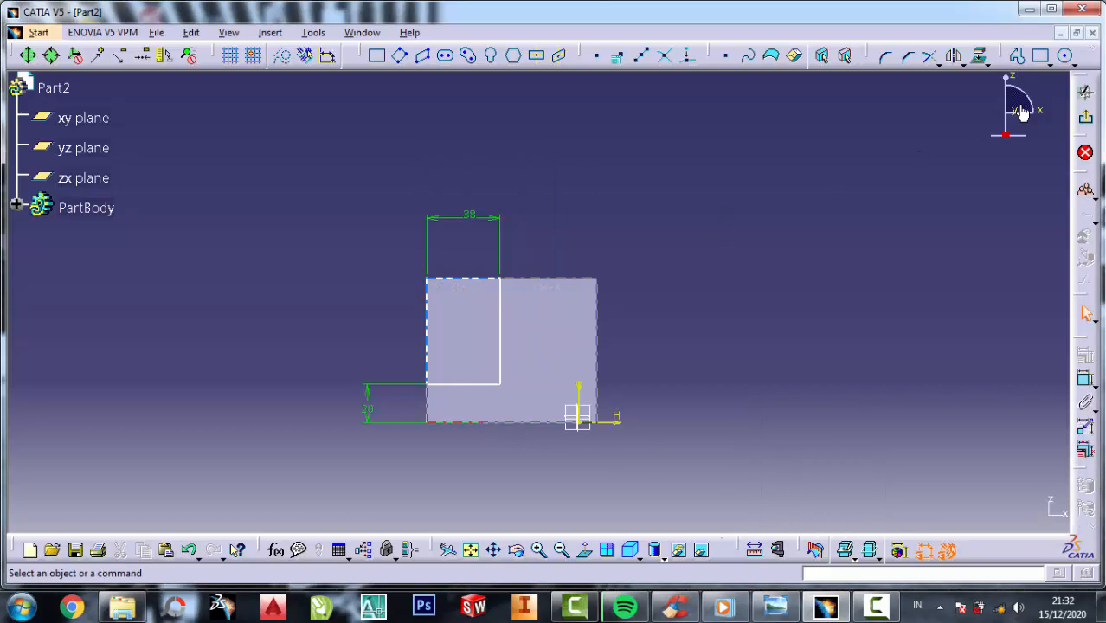
left_click(1086, 117)
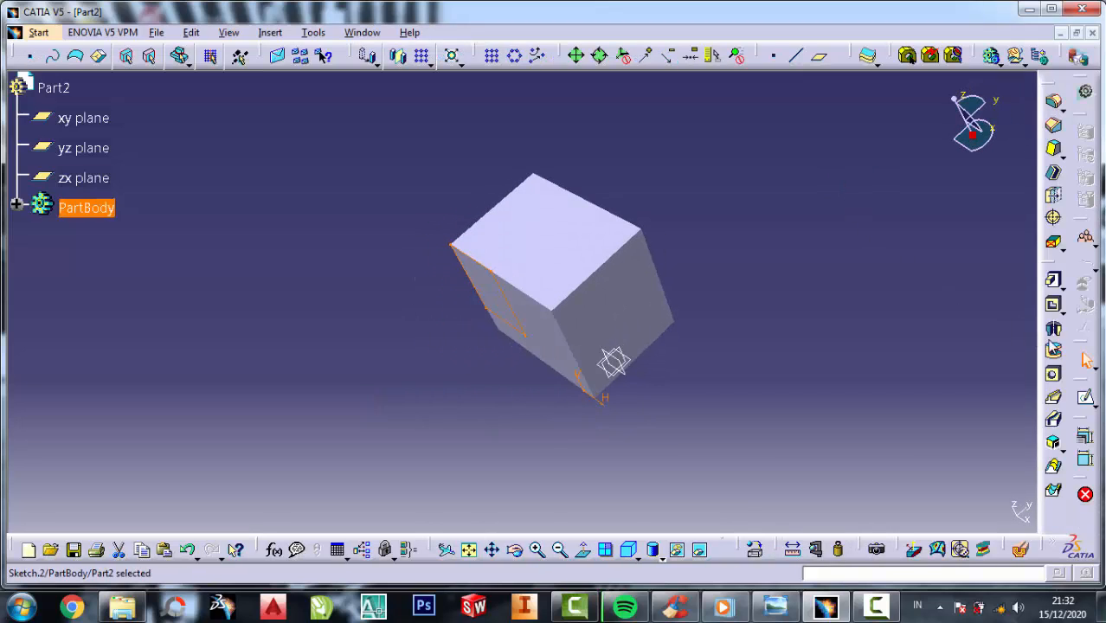
Step: Pocket the rectangle 13 mm deep into the block after checking the depth in the reference drawing
left_click(1052, 305)
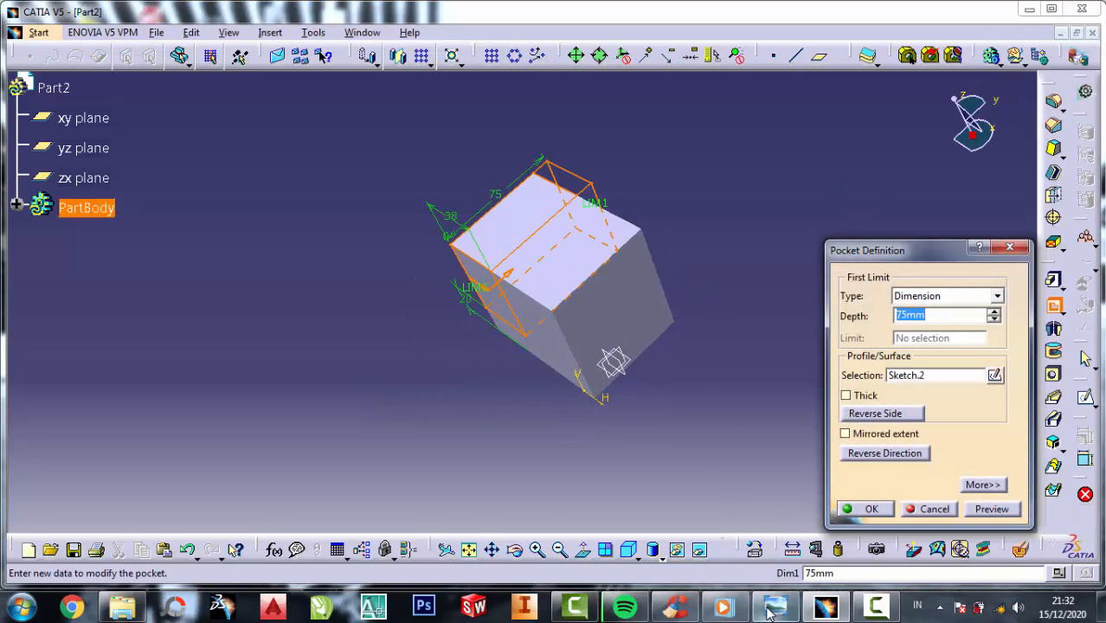
left_click(774, 609)
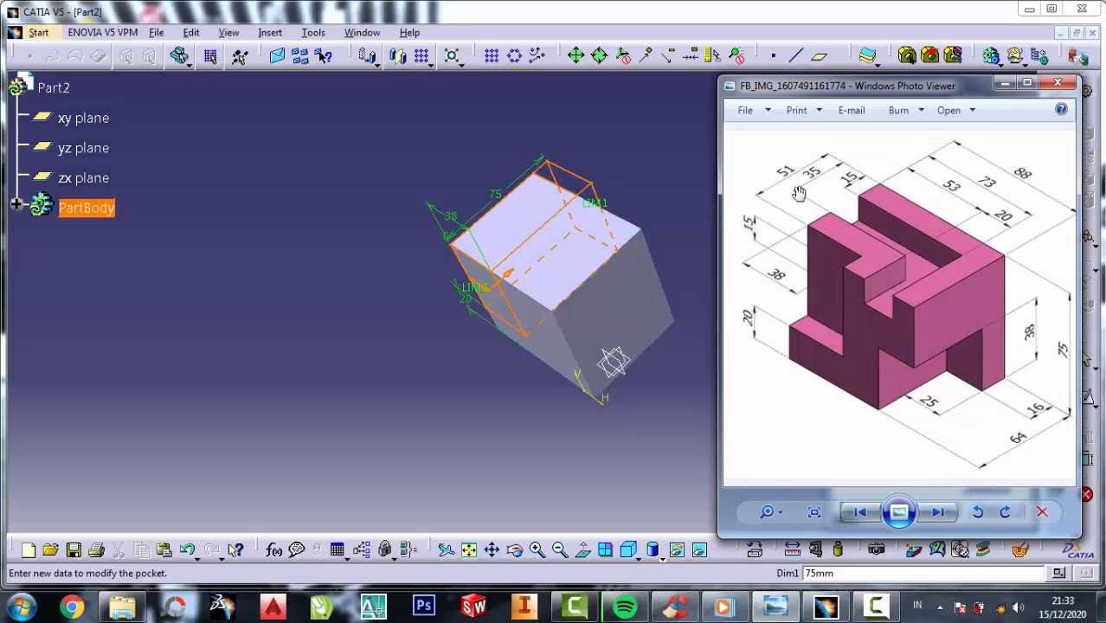
left_click(1004, 83)
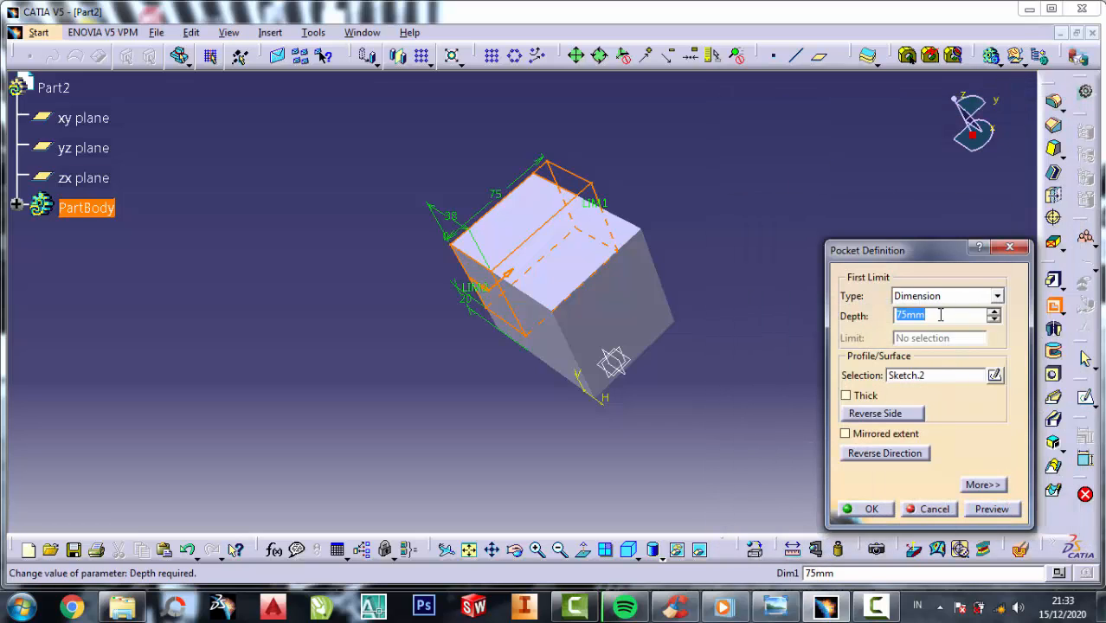
type("13")
left_click(882, 512)
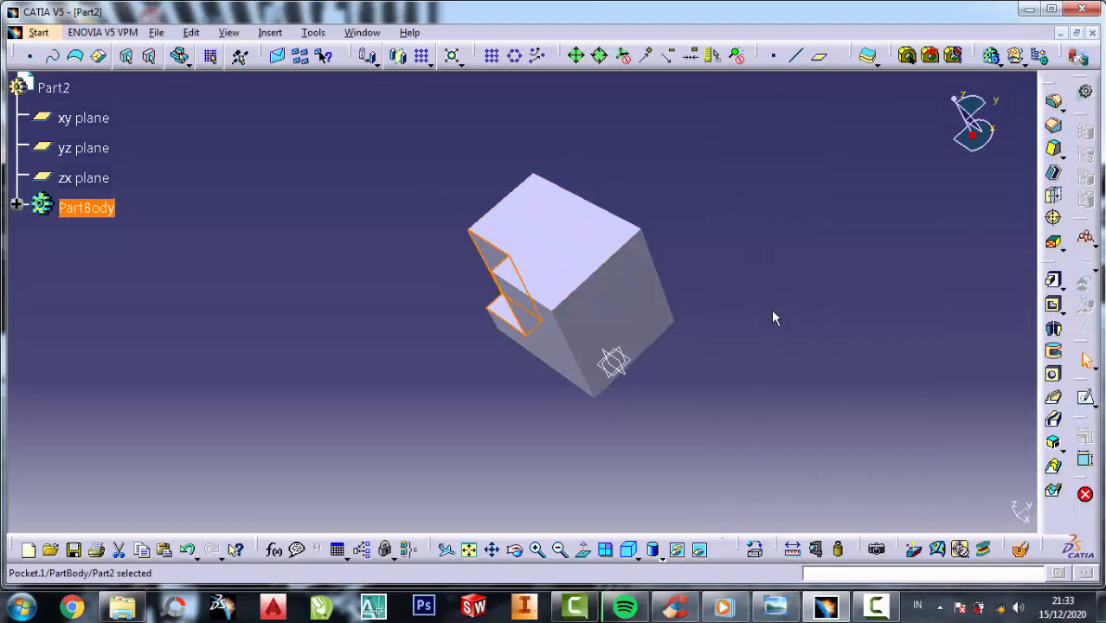
Step: Start a sketch on the 64 by 75 mm end face opposite the notch and project its bottom edge
left_click(660, 298)
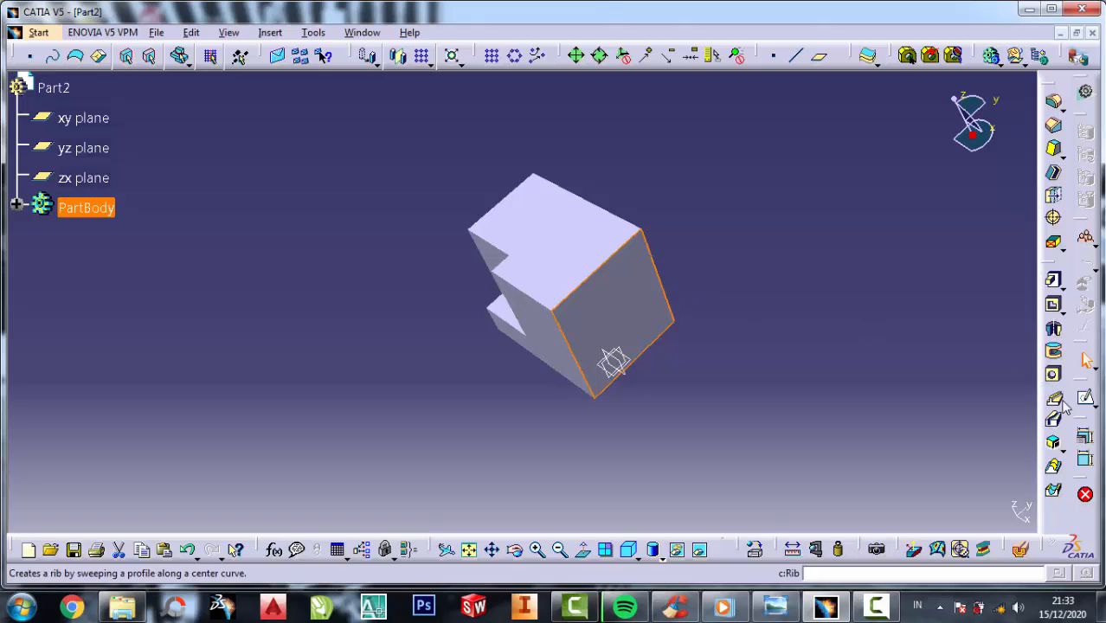
left_click(1085, 397)
middle_click_drag(713, 319, 711, 313)
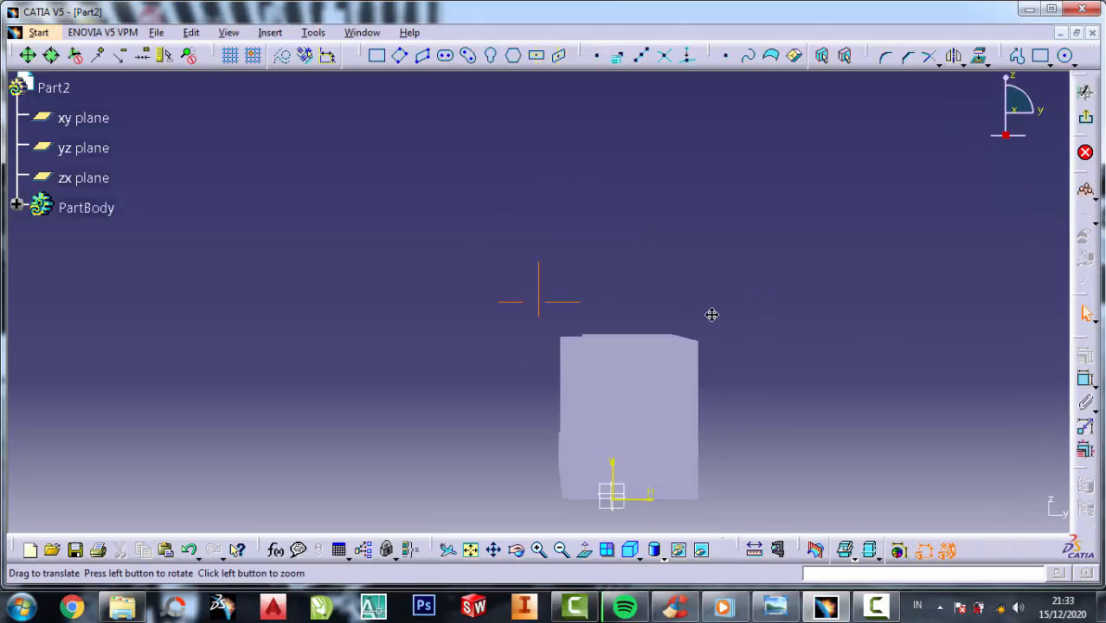
middle_click_drag(711, 313, 694, 238)
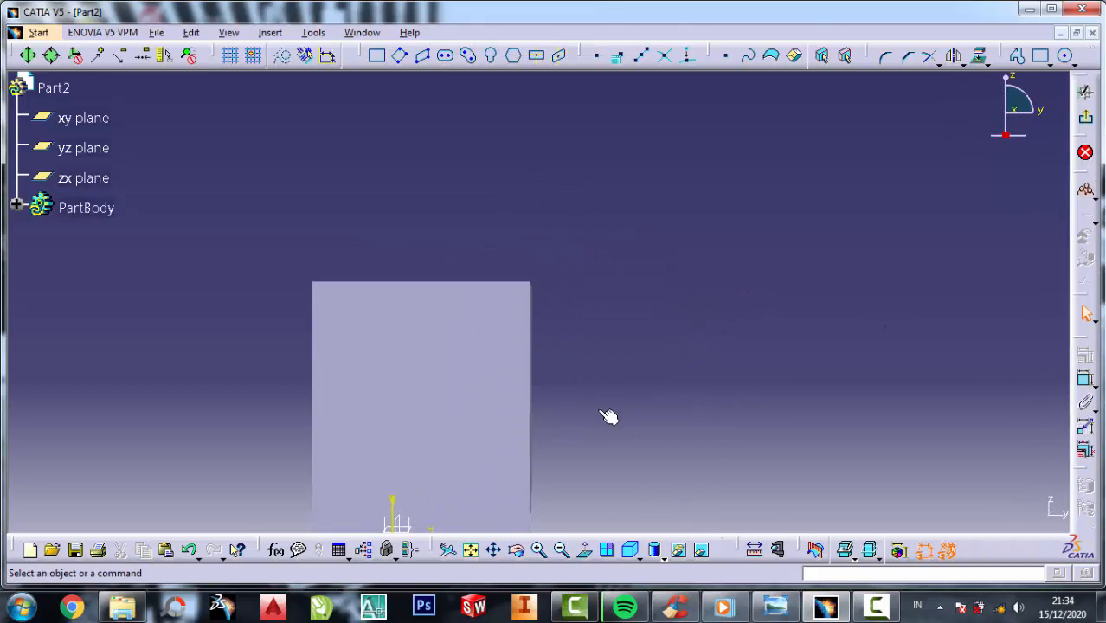
mouse_move(652, 323)
middle_mouse_down()
mouse_move(680, 274)
mouse_move(703, 264)
middle_mouse_up()
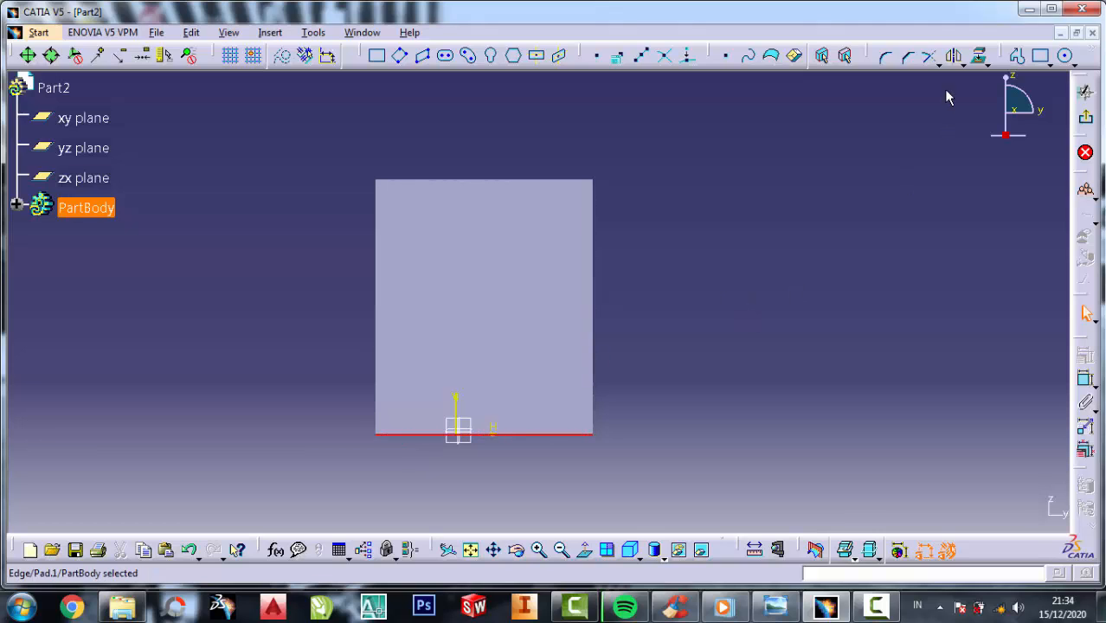
left_click(978, 55)
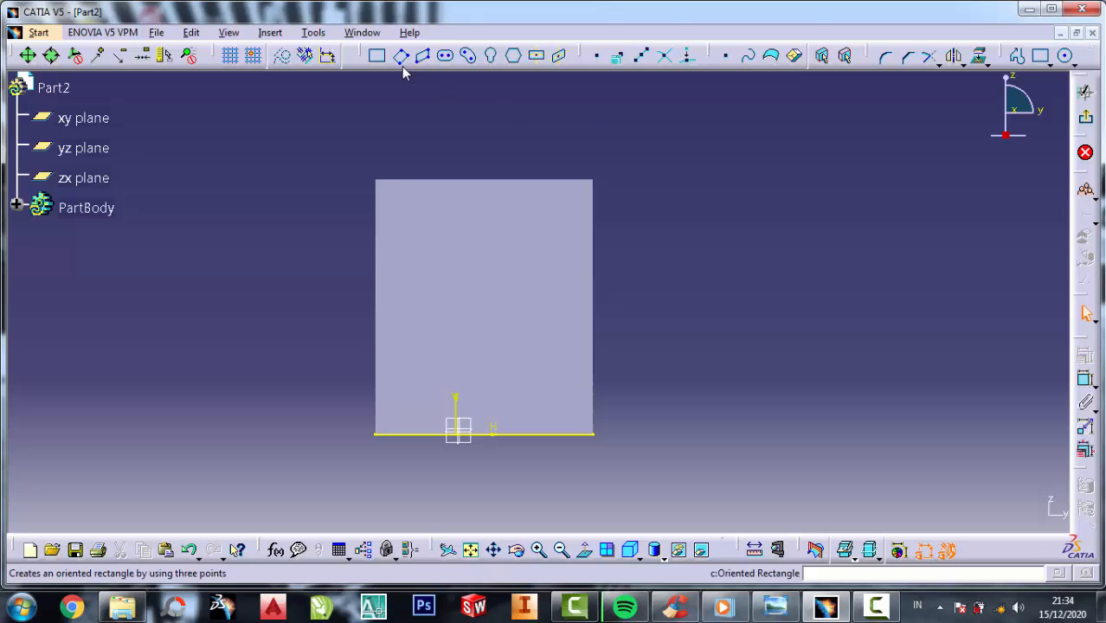
Step: Sketch a rectangle about 32 mm high from the face's lower-left corner, resting on the projected bottom edge
left_click(378, 57)
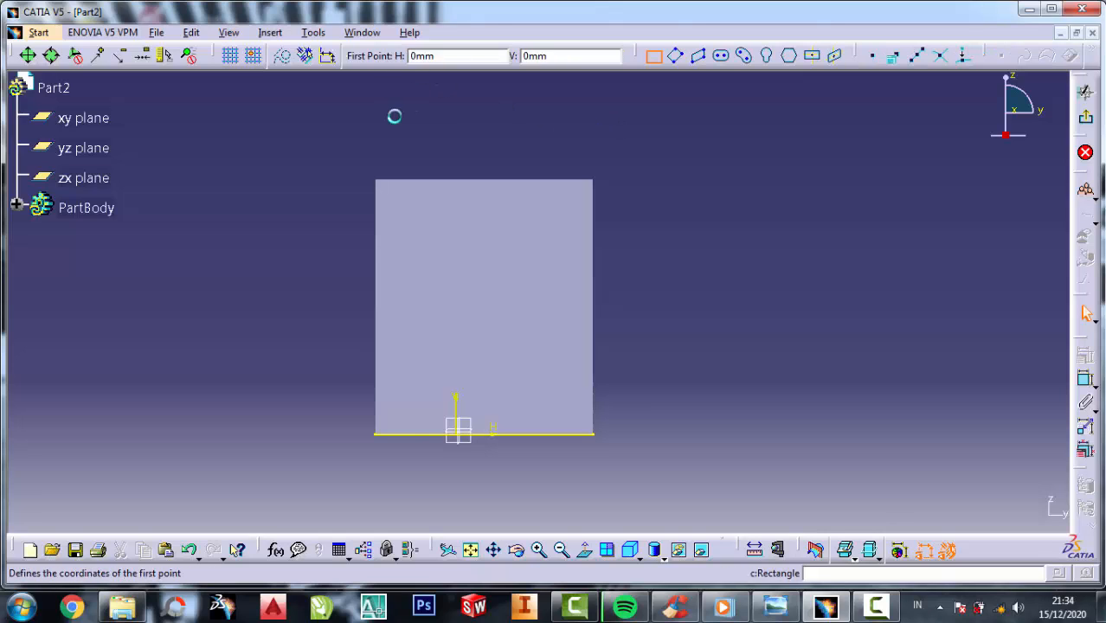
left_click(374, 434)
left_click(542, 326)
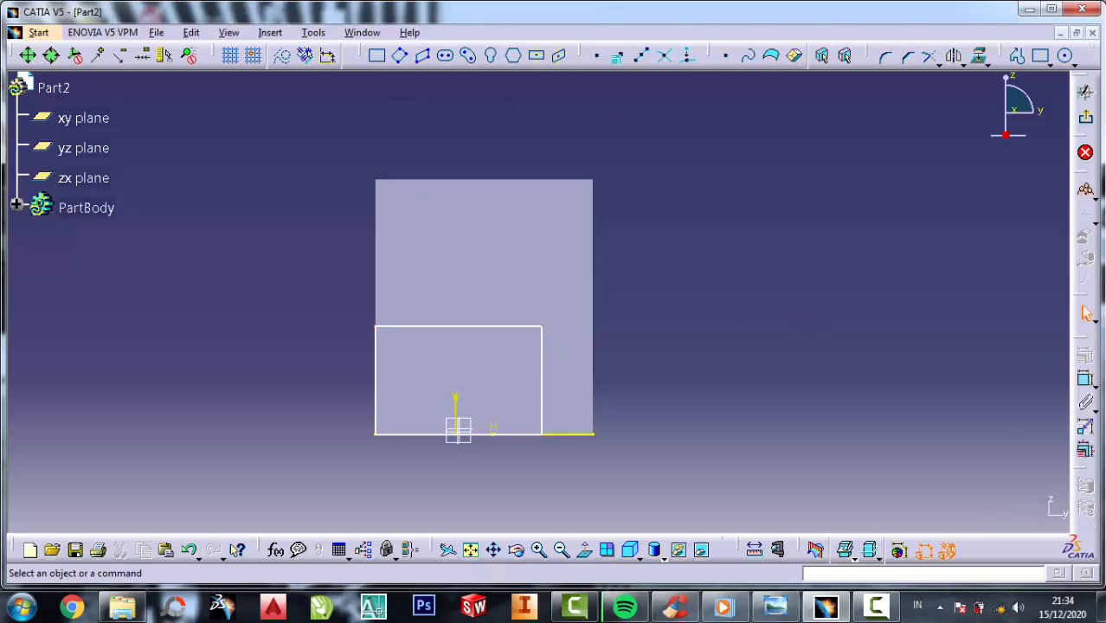
Step: Consult the reference drawing and dimension the new rectangle's vertical side to 38 mm
left_click(775, 605)
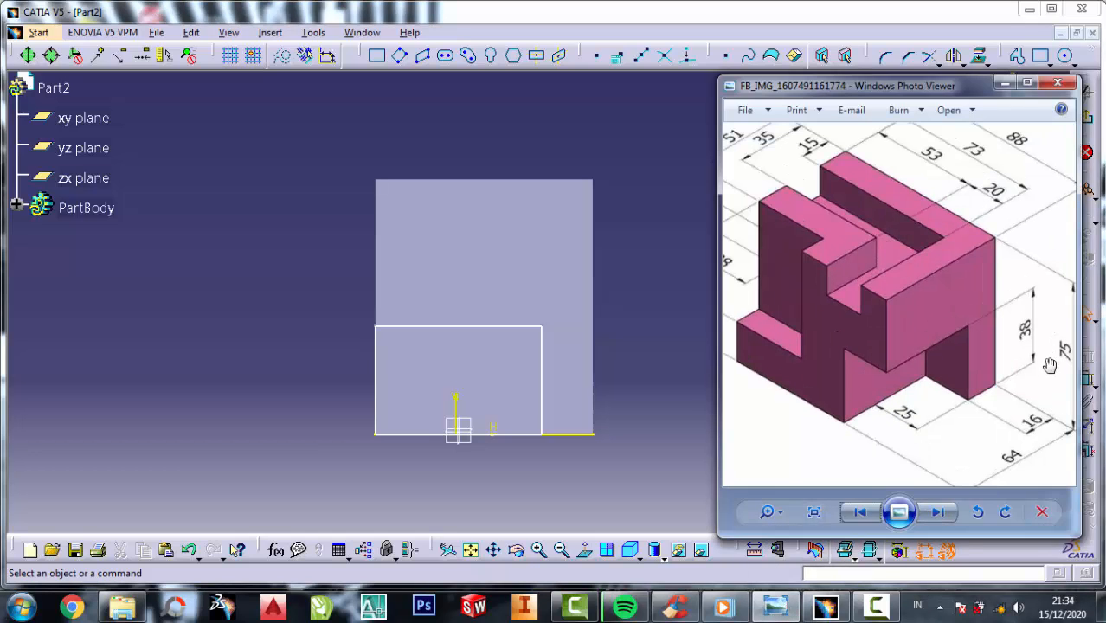
left_click(1004, 84)
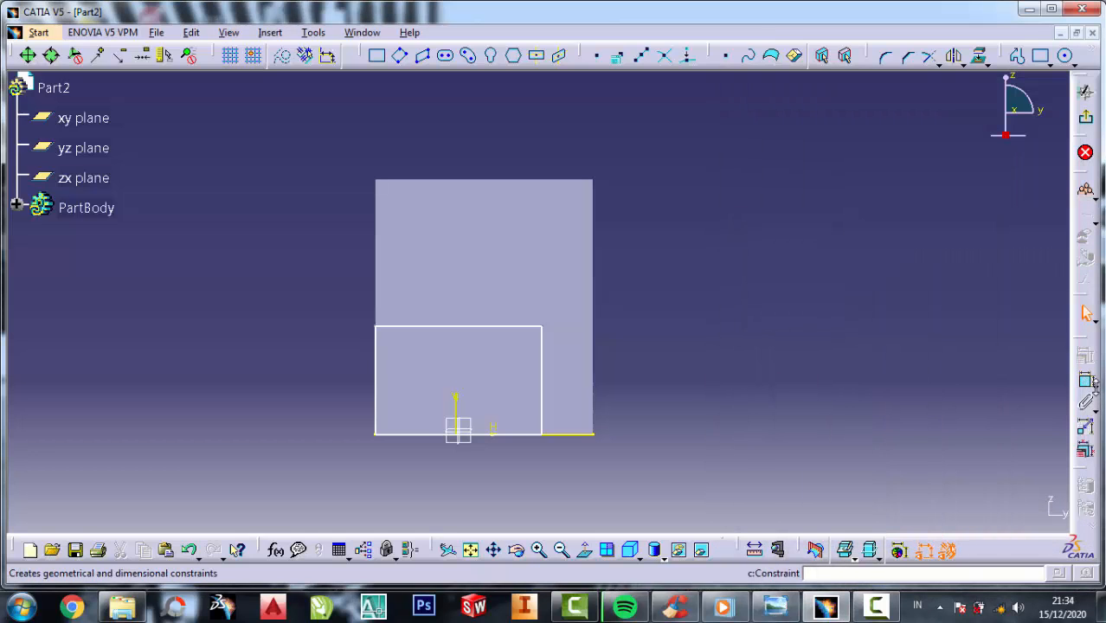
left_click(1087, 385)
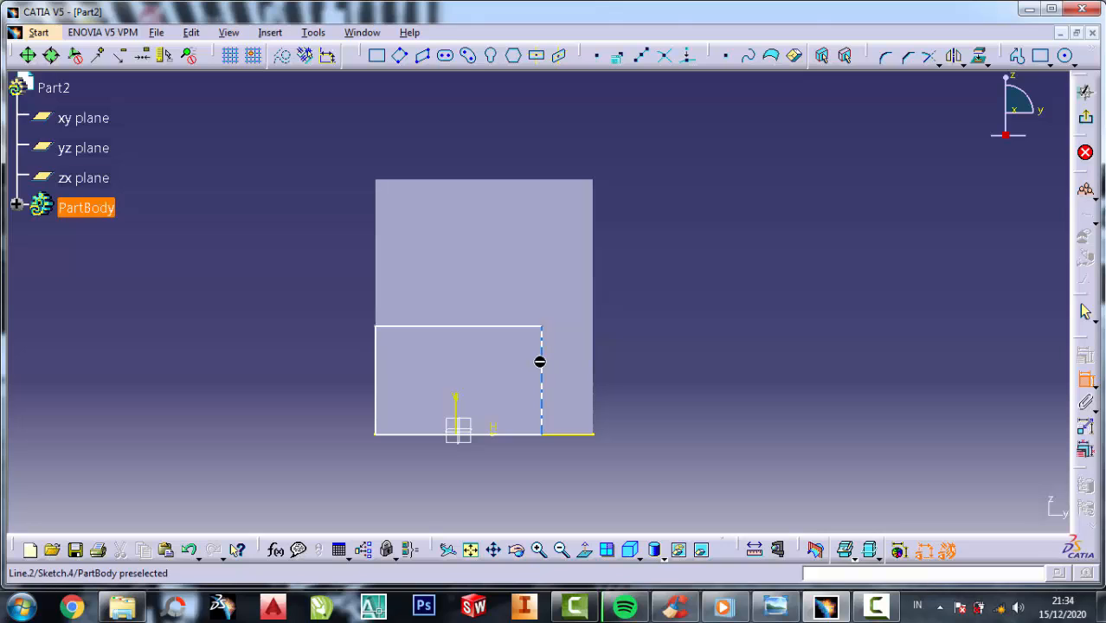
left_click(542, 360)
double_click(689, 361)
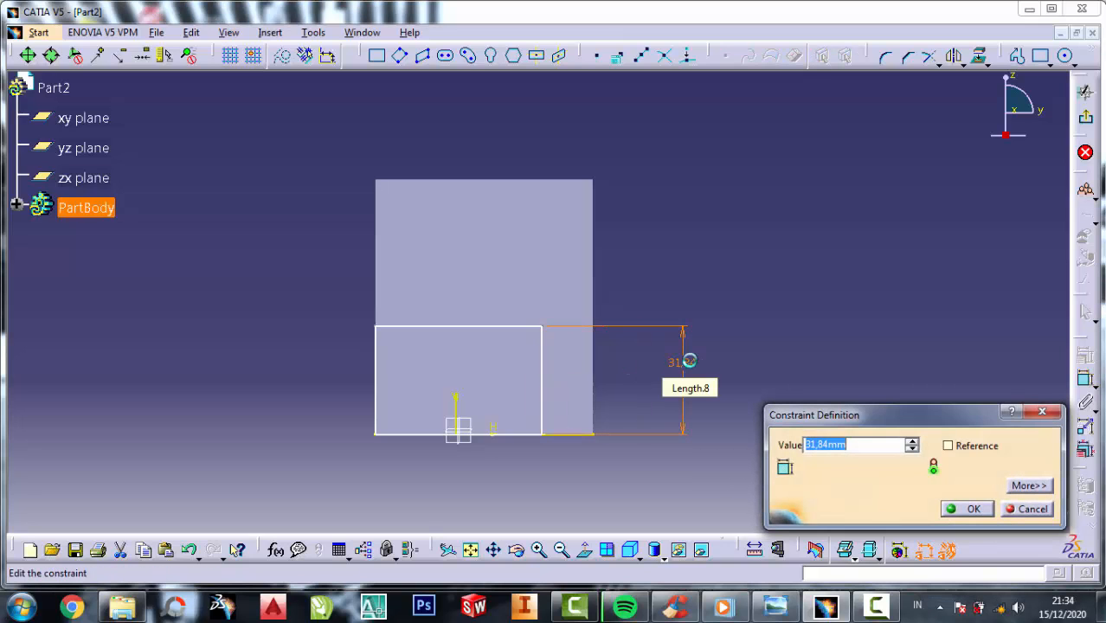
type("38")
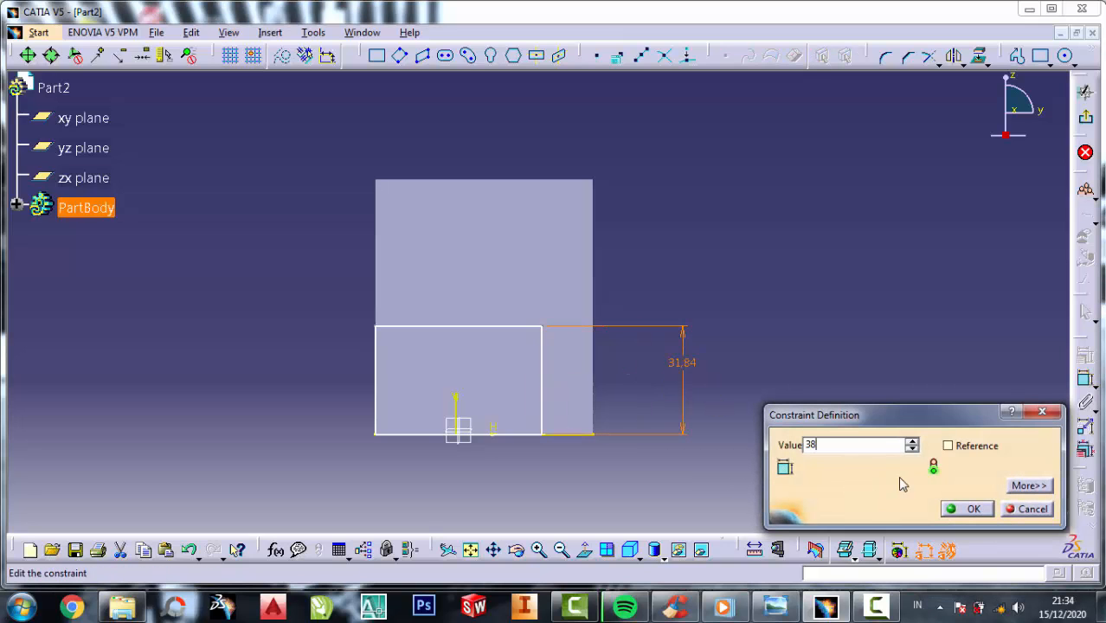
left_click(968, 510)
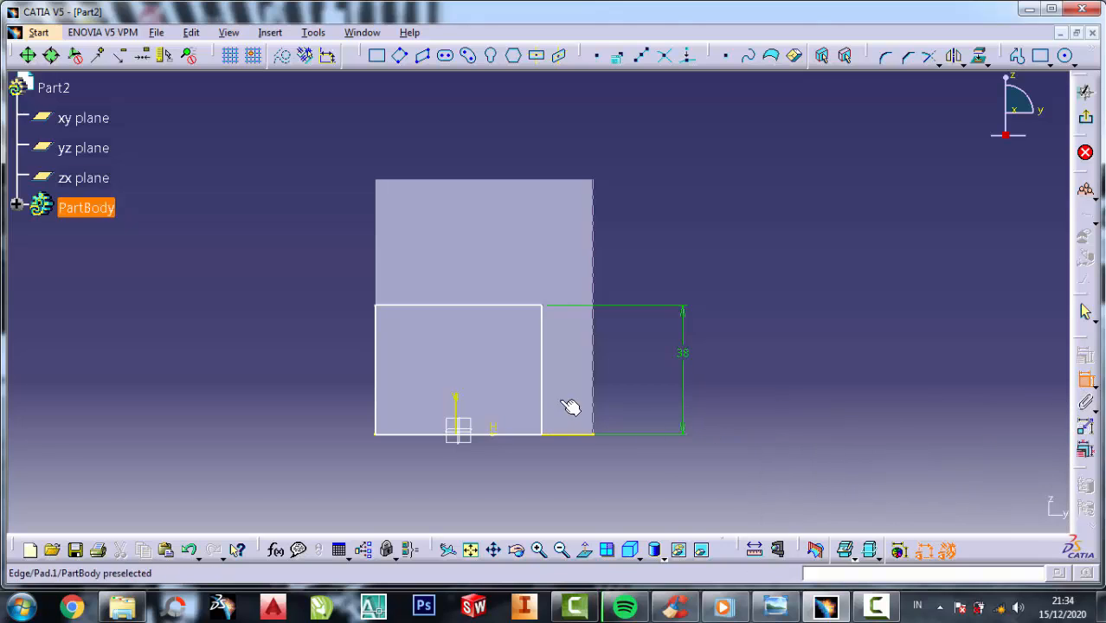
Step: Dimension the gap between the rectangle's free vertical side and the face's nearest vertical edge to 16 mm
left_click(540, 383)
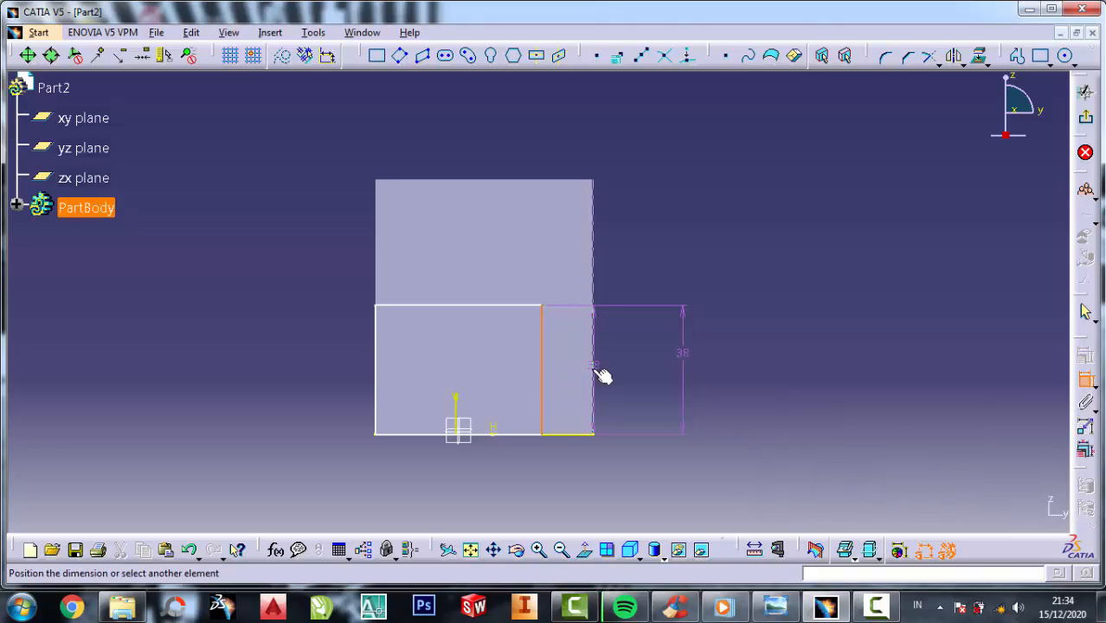
left_click(596, 372)
left_click(597, 476)
double_click(597, 472)
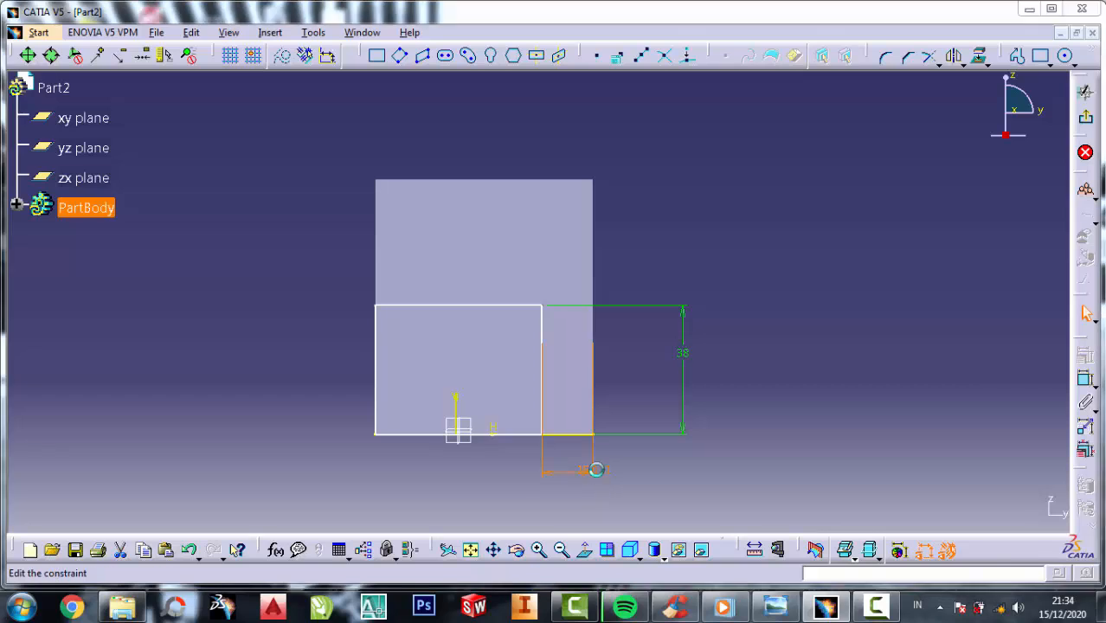
type("16")
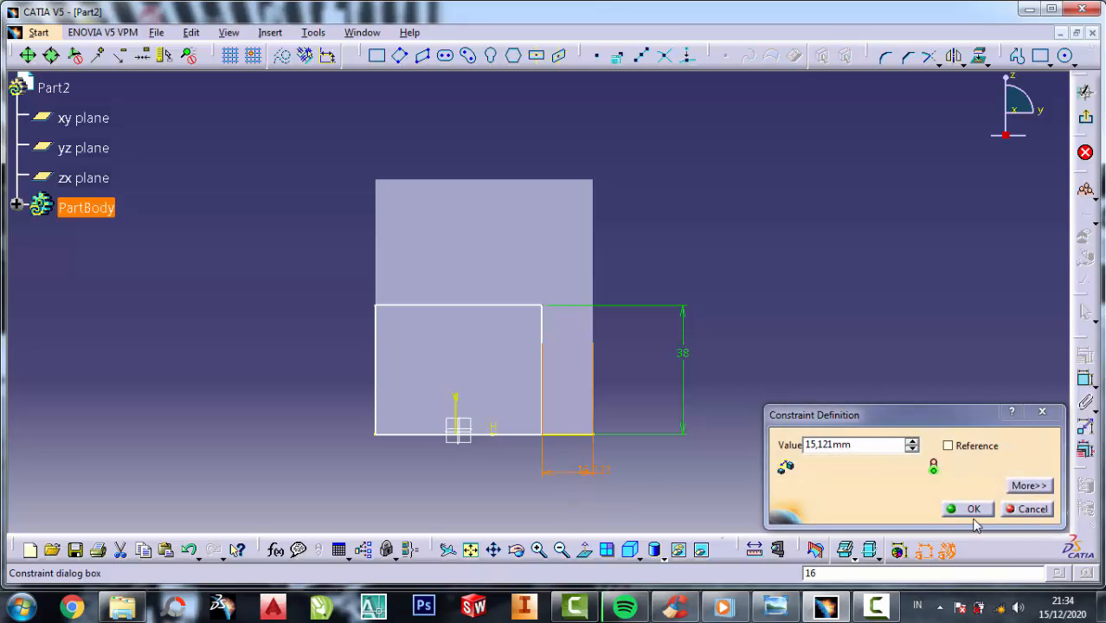
left_click_drag(855, 445, 727, 448)
type("16")
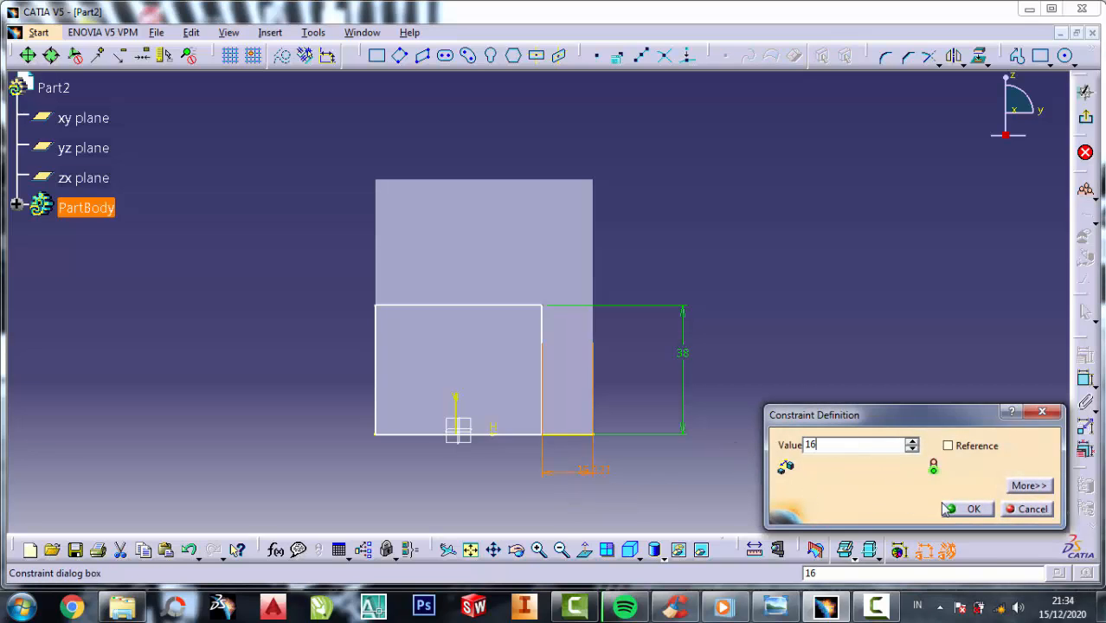
left_click(949, 510)
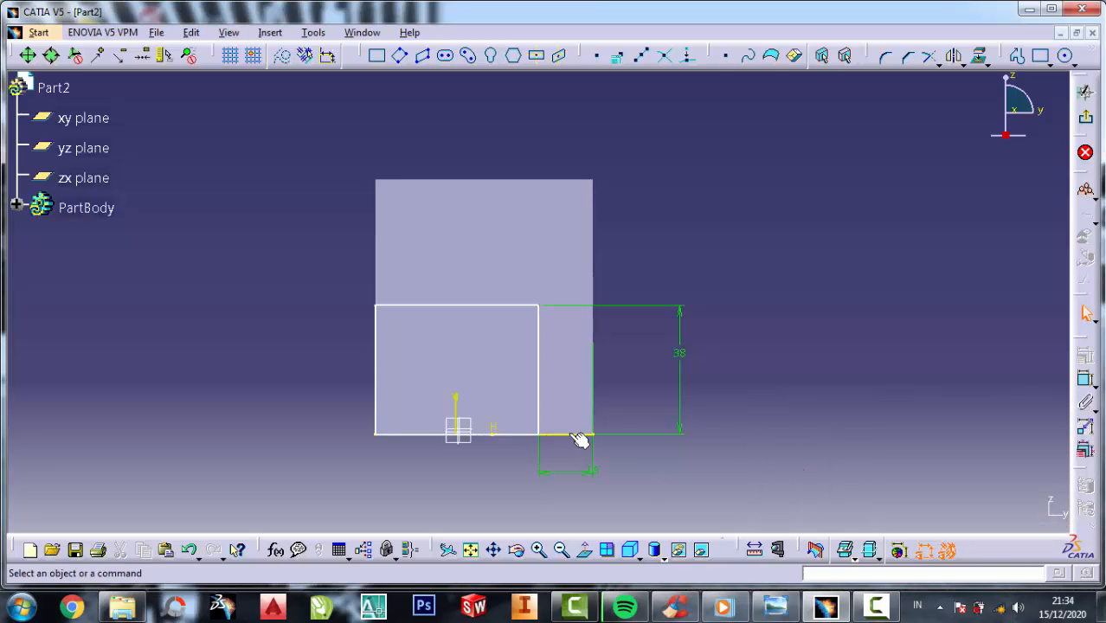
Step: Finish the sketch and pocket the rectangle 25 mm deep into the end face, checking the depth in the reference drawing
right_click(570, 435)
left_click(764, 270)
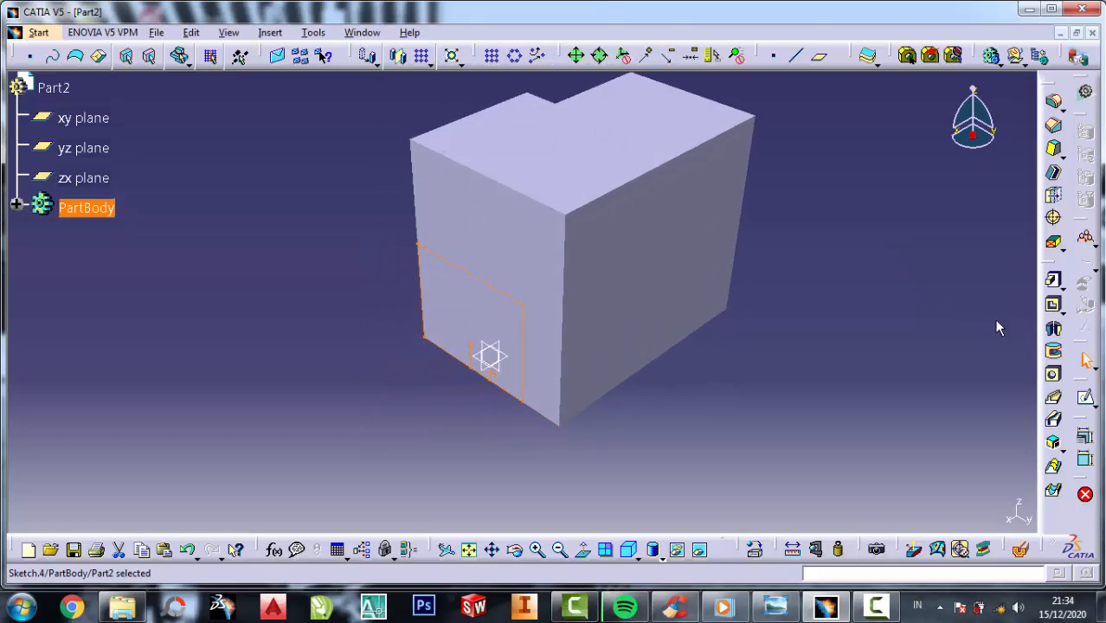
left_click(1054, 306)
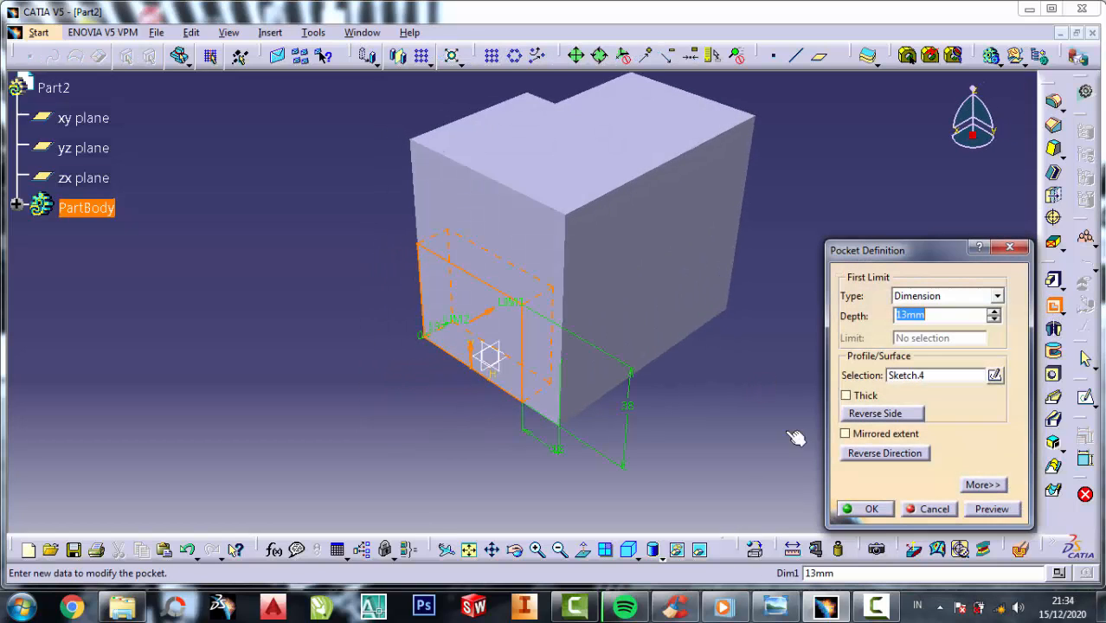
left_click(778, 605)
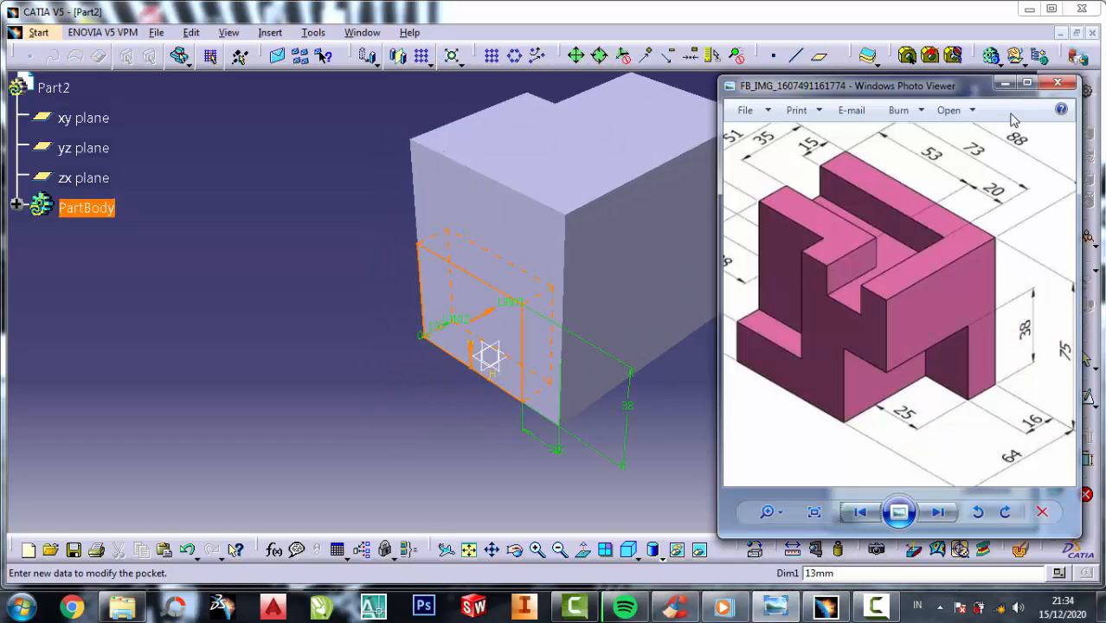
left_click(1000, 87)
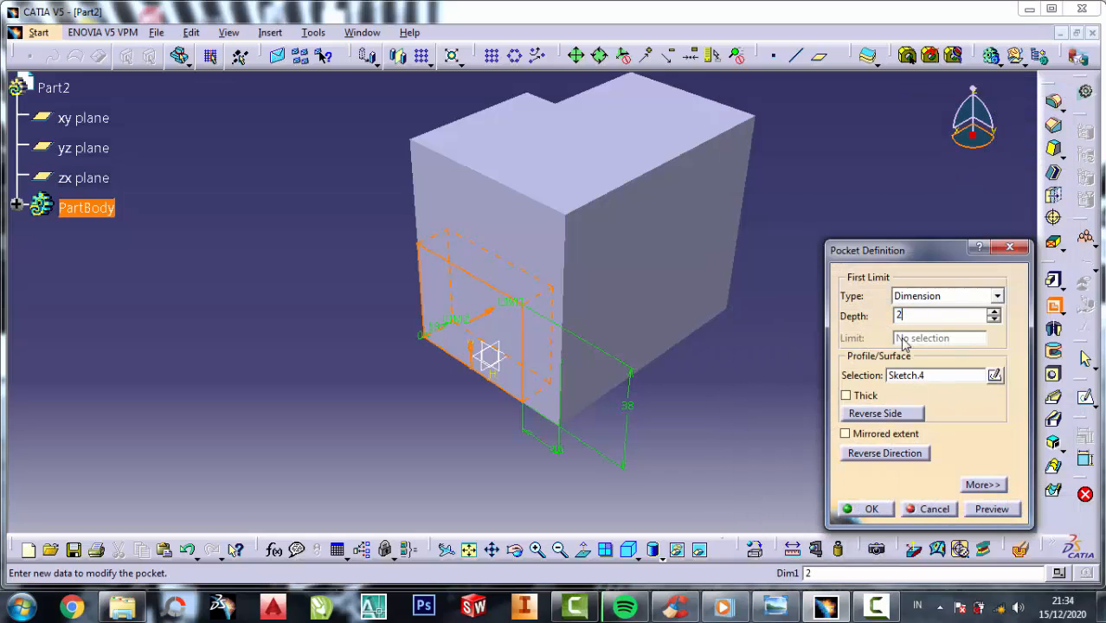
left_click(868, 510)
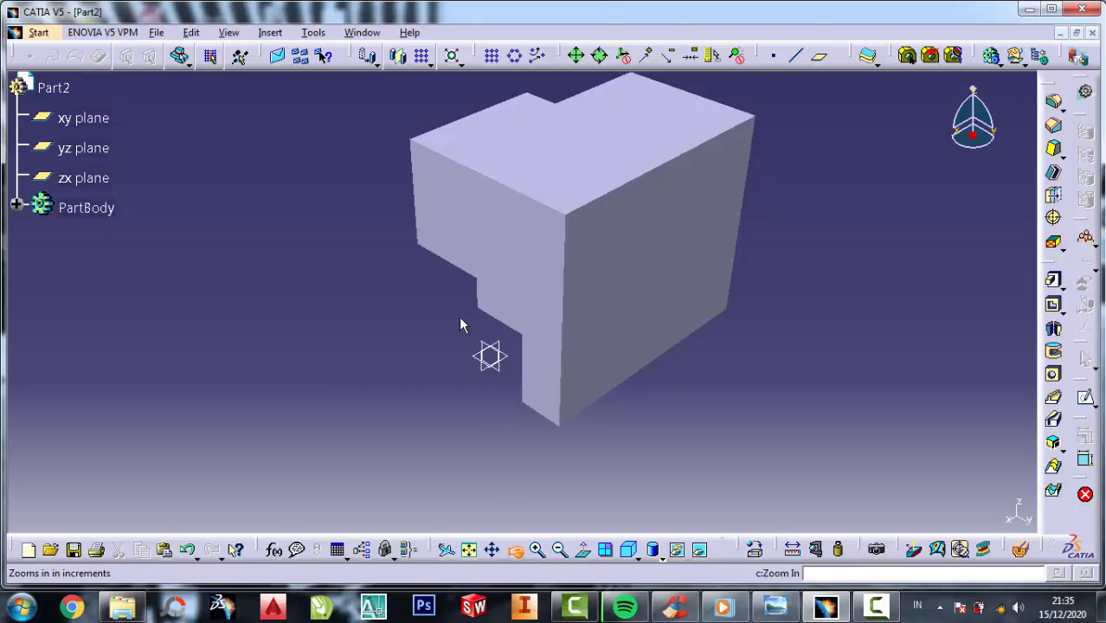
Step: Start a sketch on the block's top face and project the short edge at the notched end and the long edge beside the notch
middle_click_drag(462, 316, 582, 291)
left_click(578, 157)
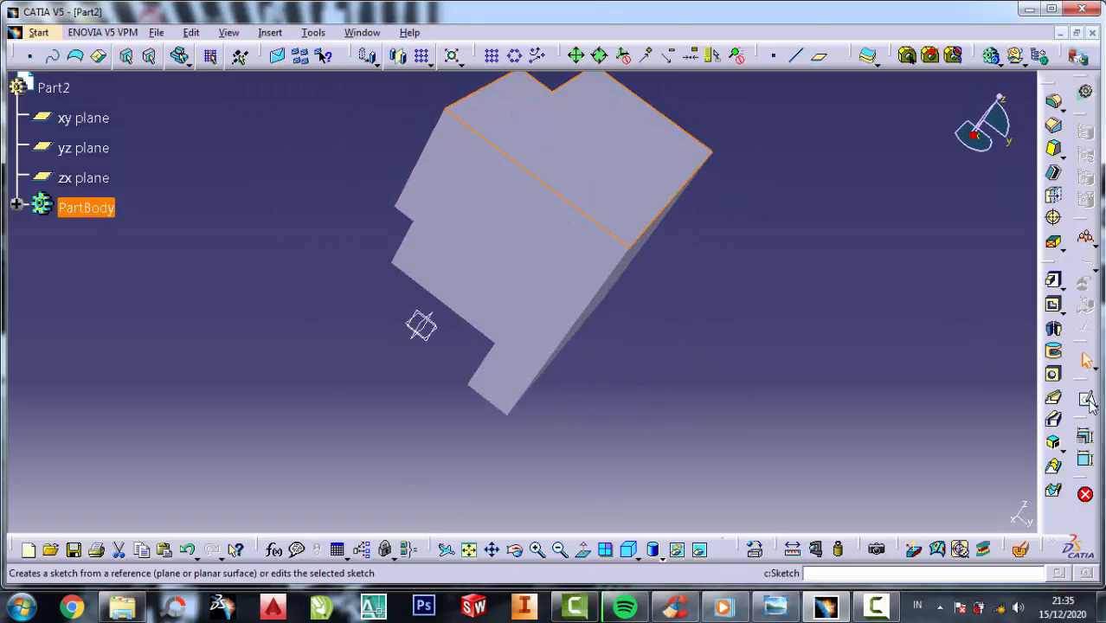
left_click(1086, 398)
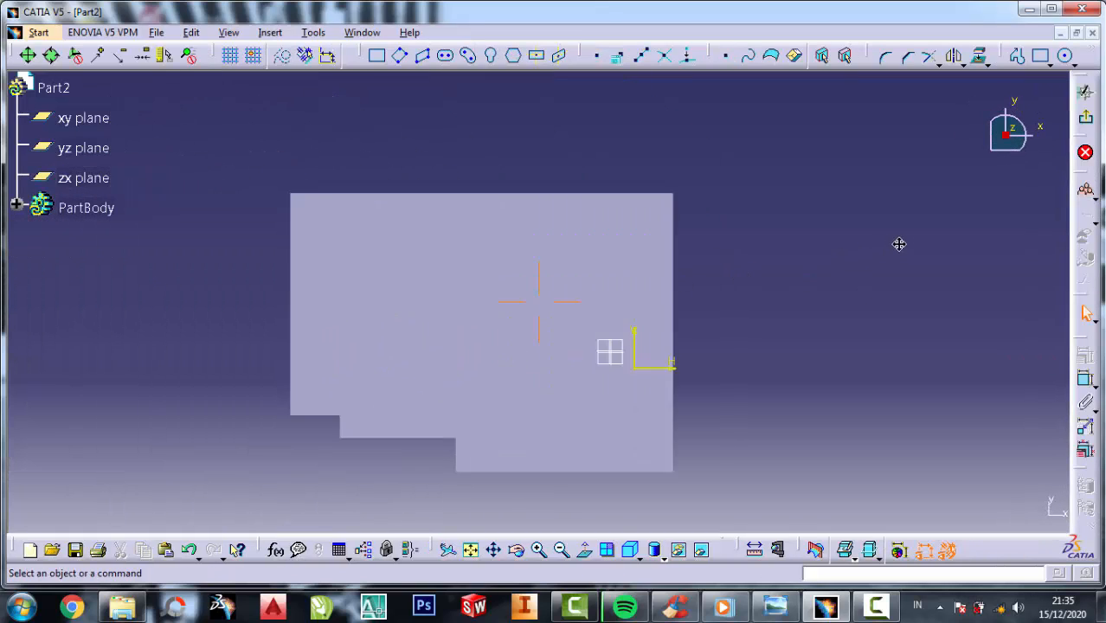
left_click(306, 271)
left_click(978, 58)
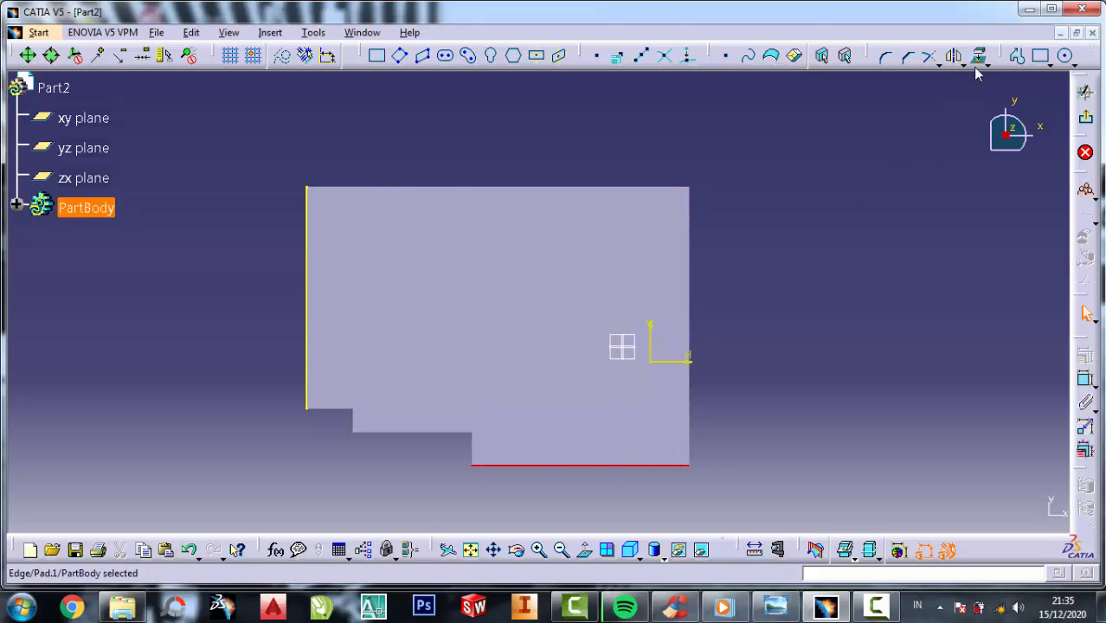
left_click(979, 57)
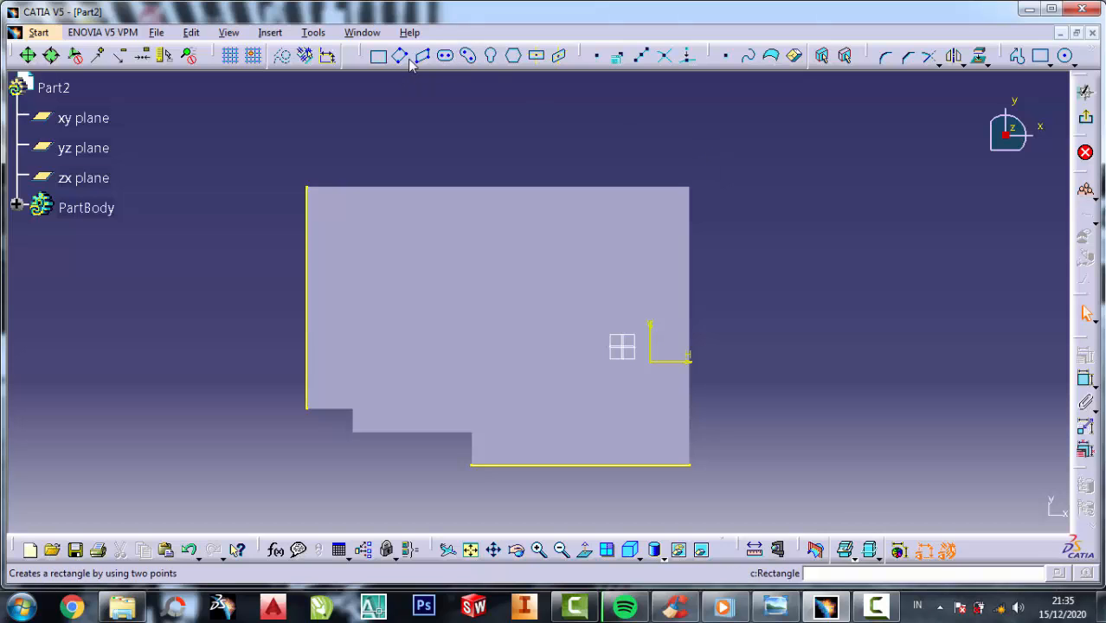
Step: Sketch a horizontal rectangle about 68 mm long and 11 mm wide, starting on the projected edge at the notched end
left_click(378, 58)
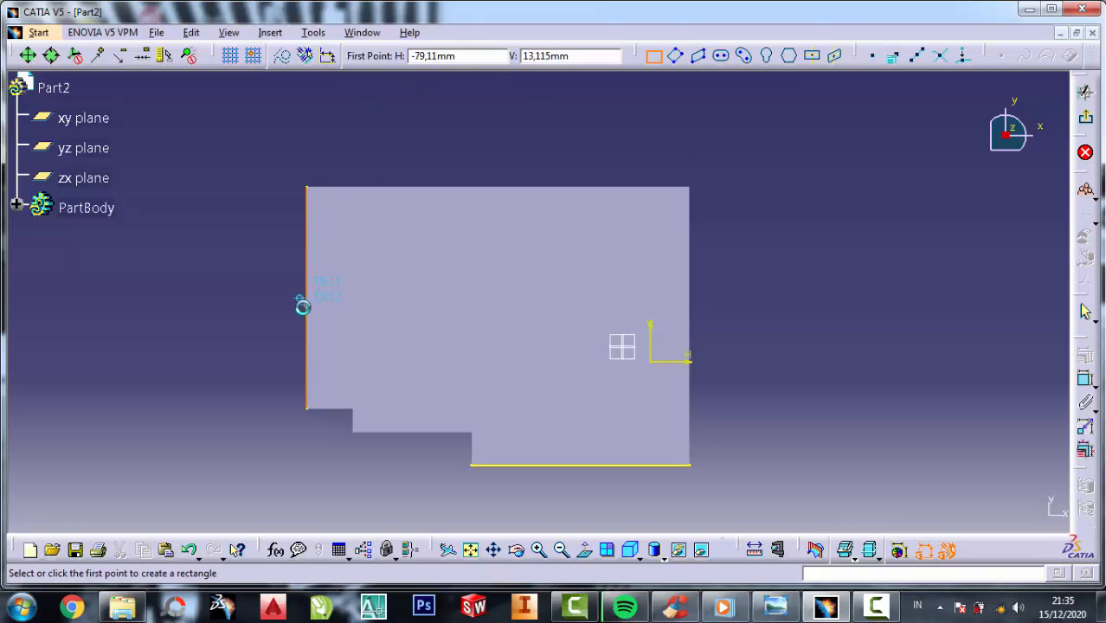
left_click(304, 244)
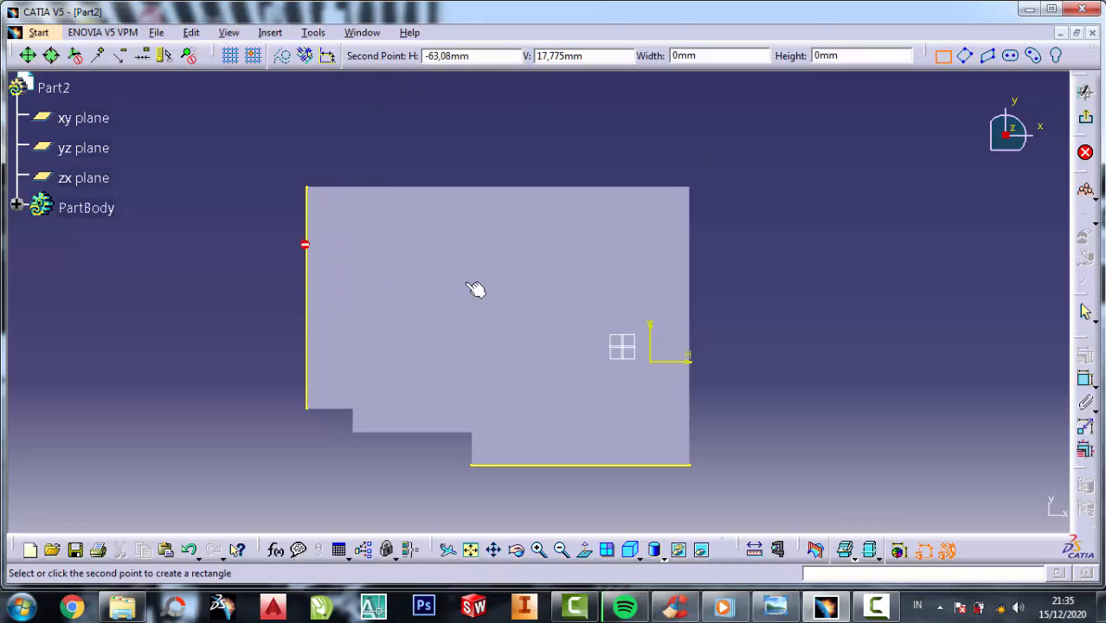
left_click(604, 288)
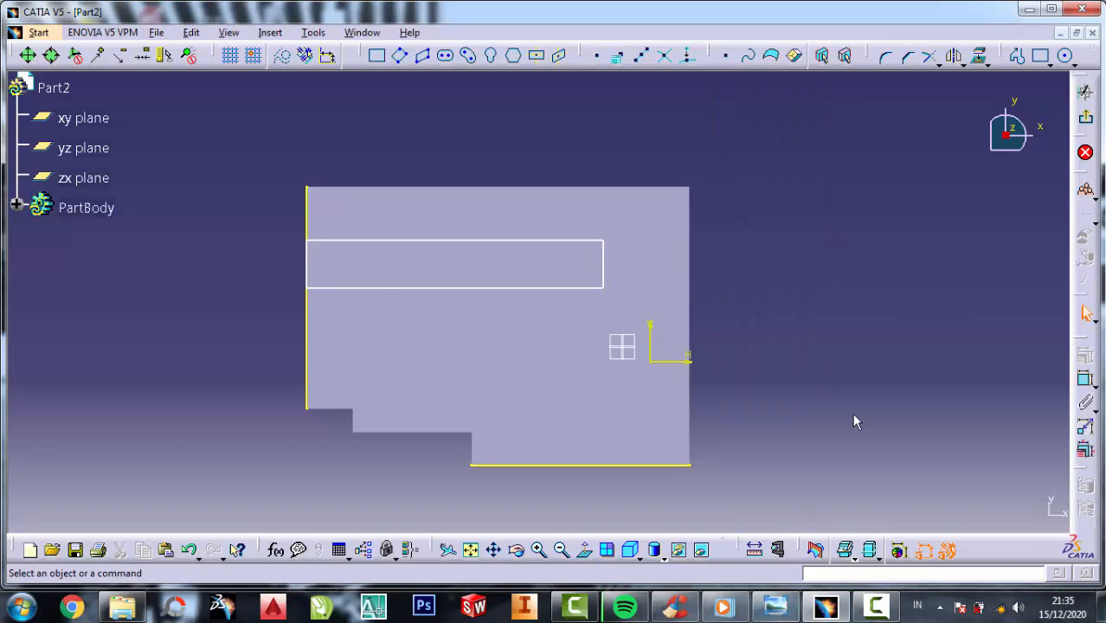
Step: Consult the reference drawing and dimension the rectangle's lower side 35 mm from the top face's long edge opposite the notch
left_click(776, 608)
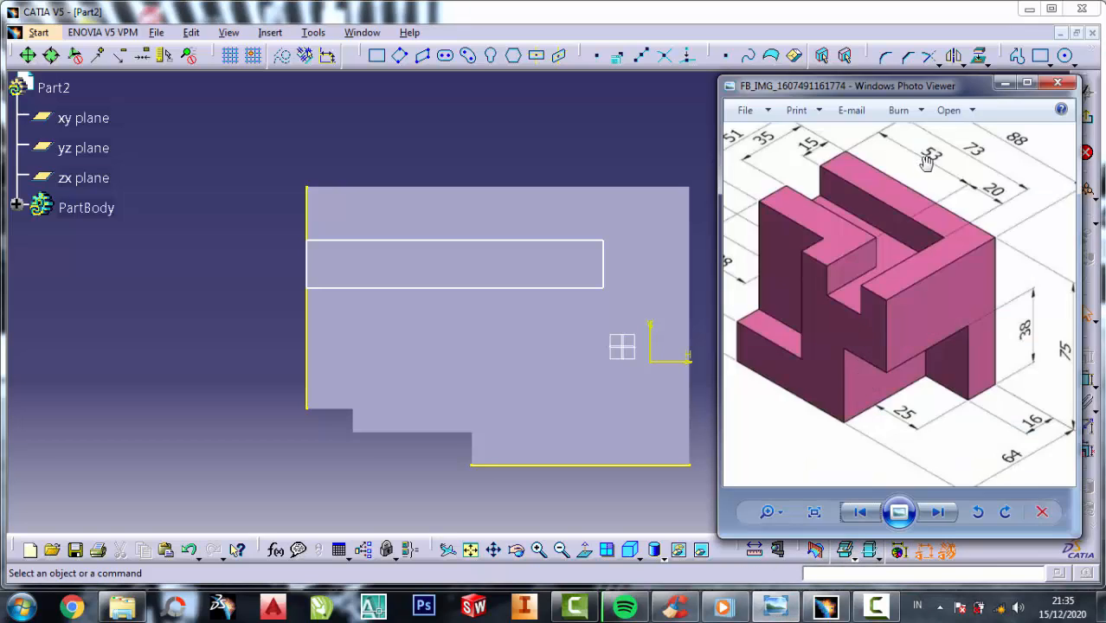
scroll(927, 164, "down", 3)
scroll(970, 198, "up", 3)
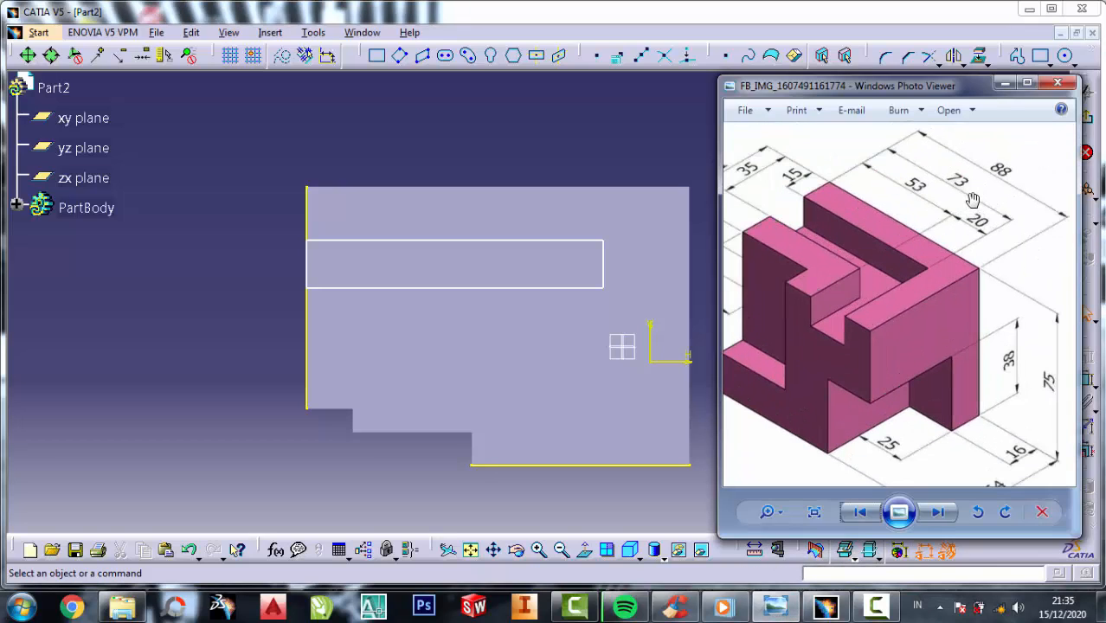
scroll(809, 195, "down", 2)
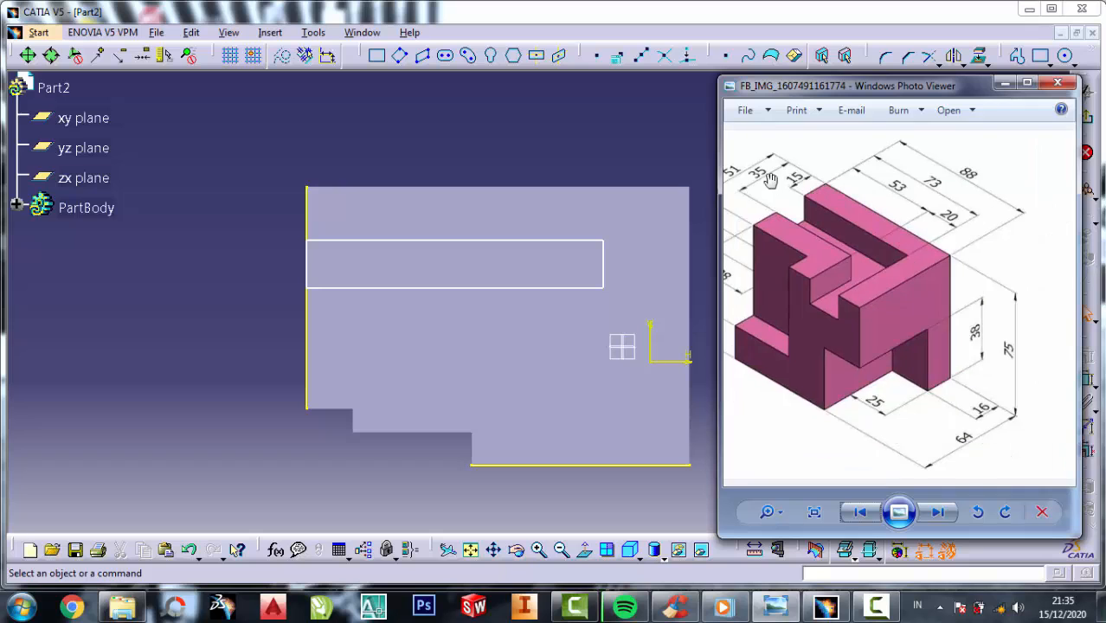
scroll(813, 181, "up", 4)
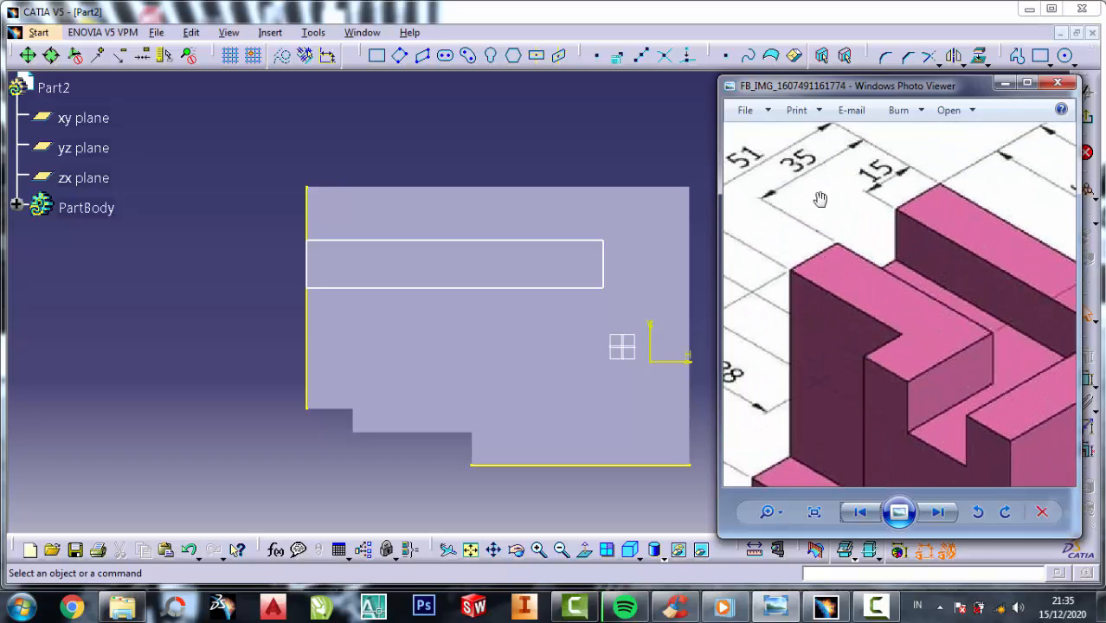
left_click(1004, 86)
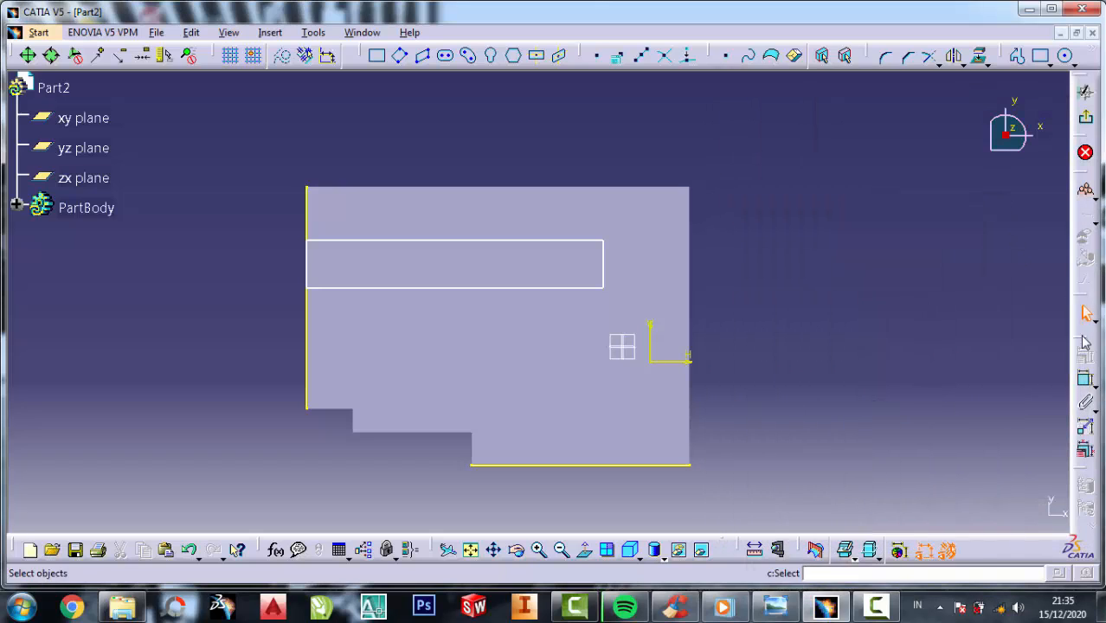
left_click(1085, 385)
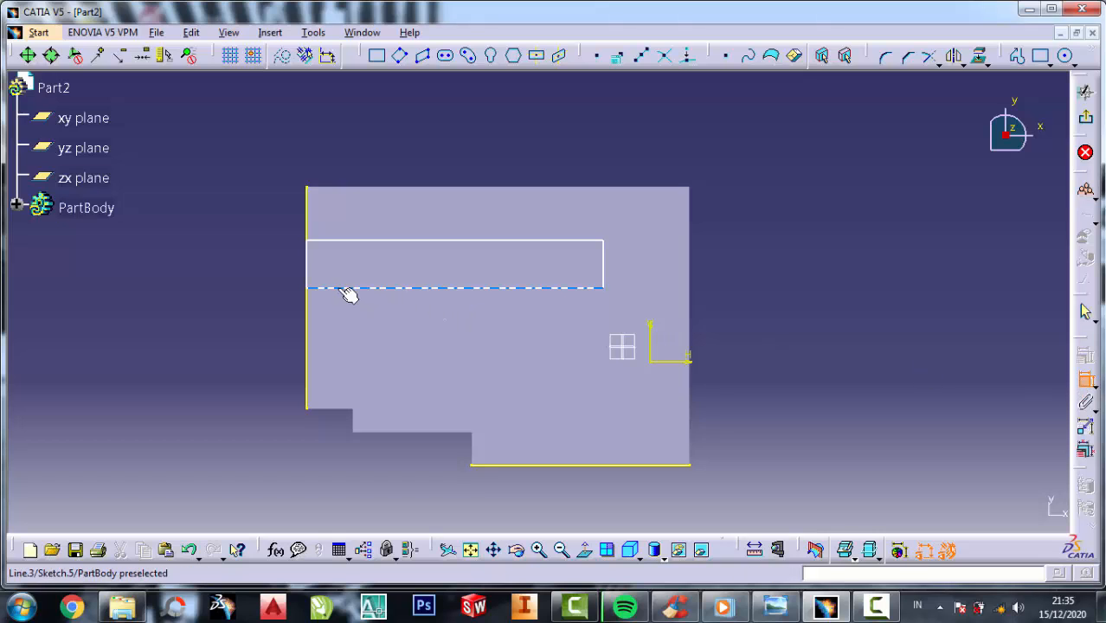
left_click(346, 288)
left_click(361, 188)
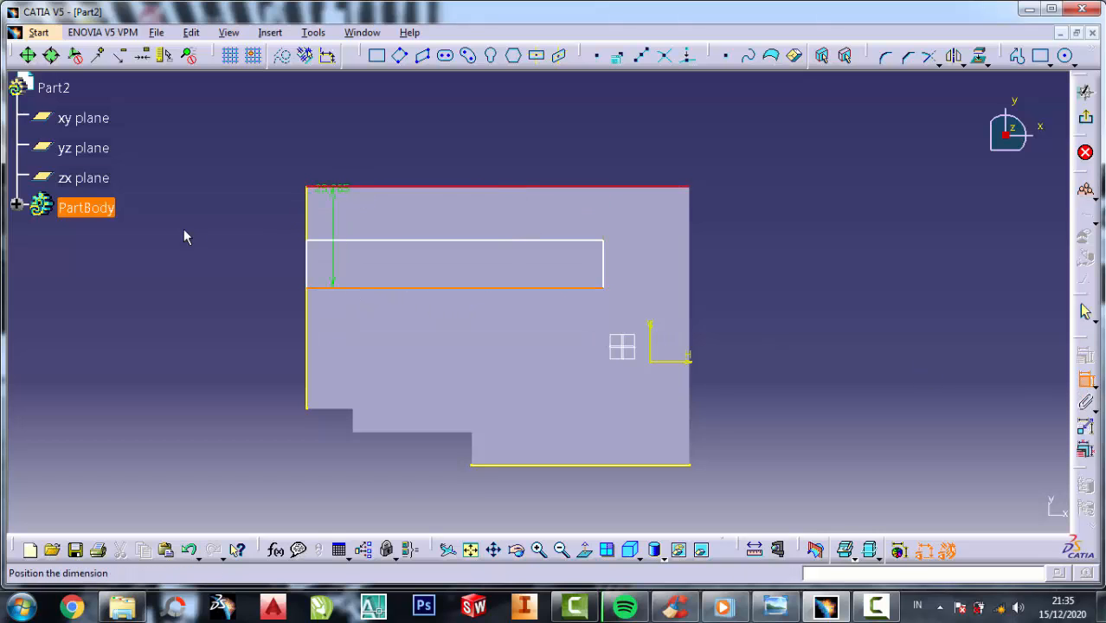
left_click(206, 234)
double_click(221, 231)
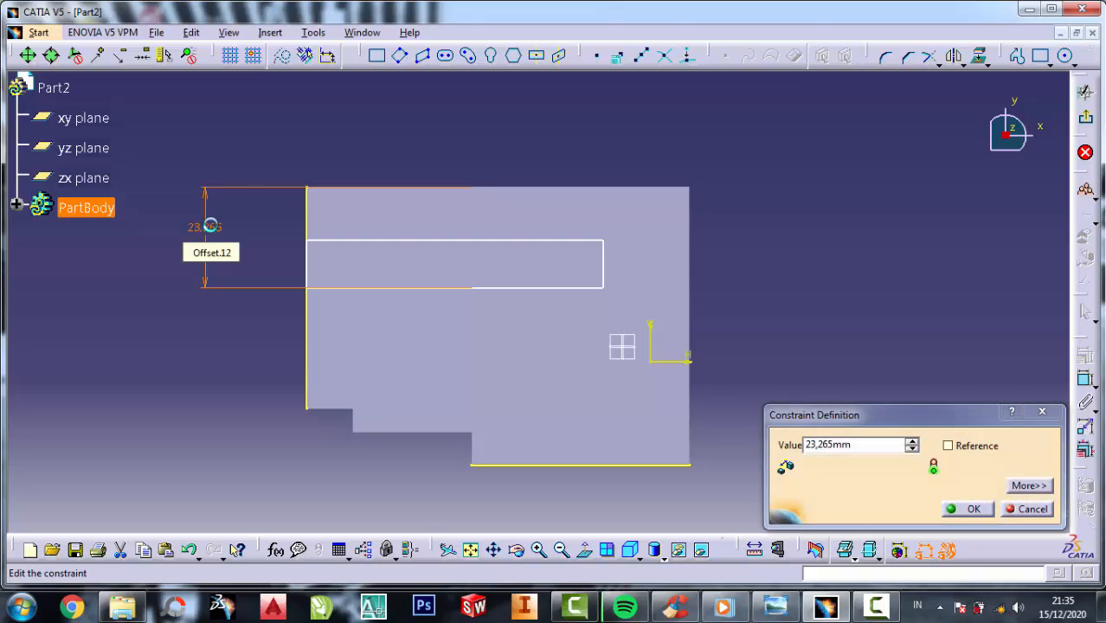
left_click_drag(864, 441, 775, 446)
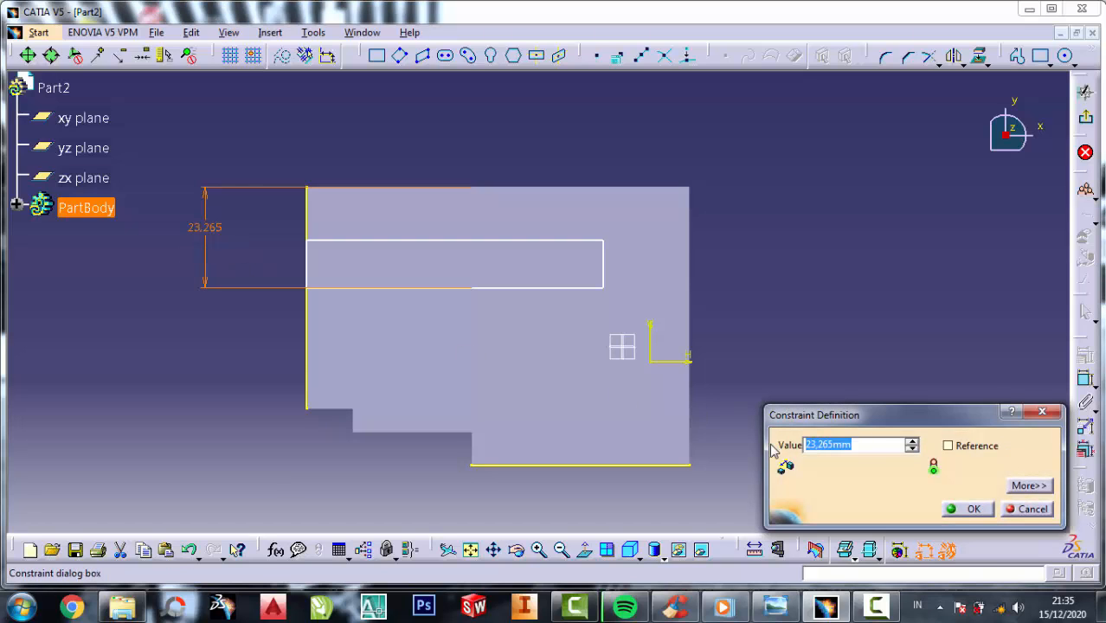
left_click(973, 511)
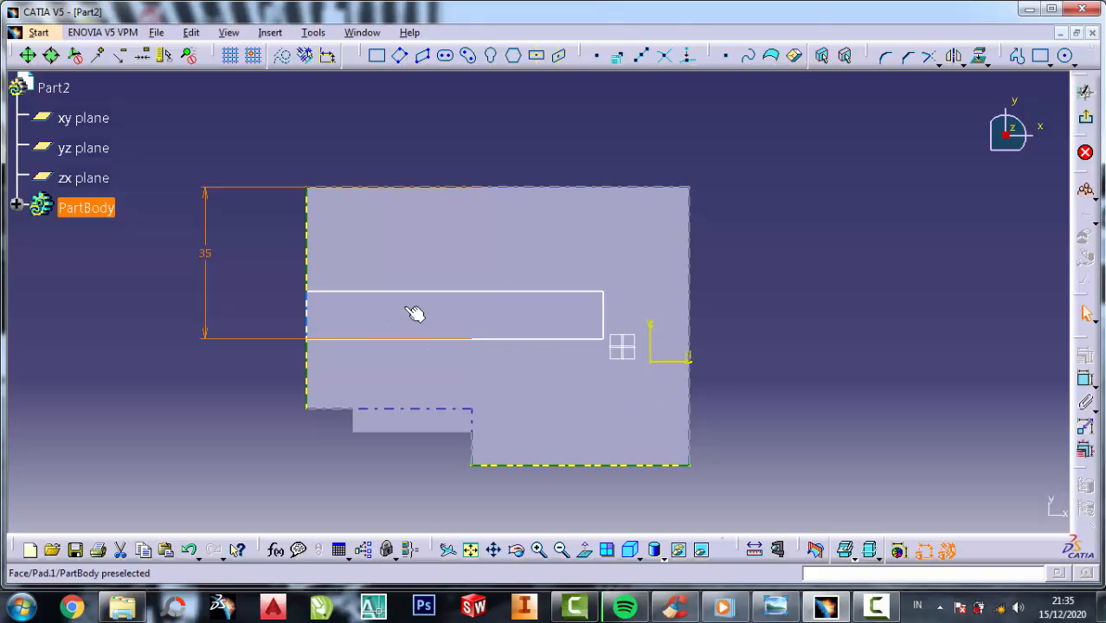
Step: Dimension the rectangle's upper side 15 mm from the same long edge, checking the value in the reference drawing
left_click(776, 608)
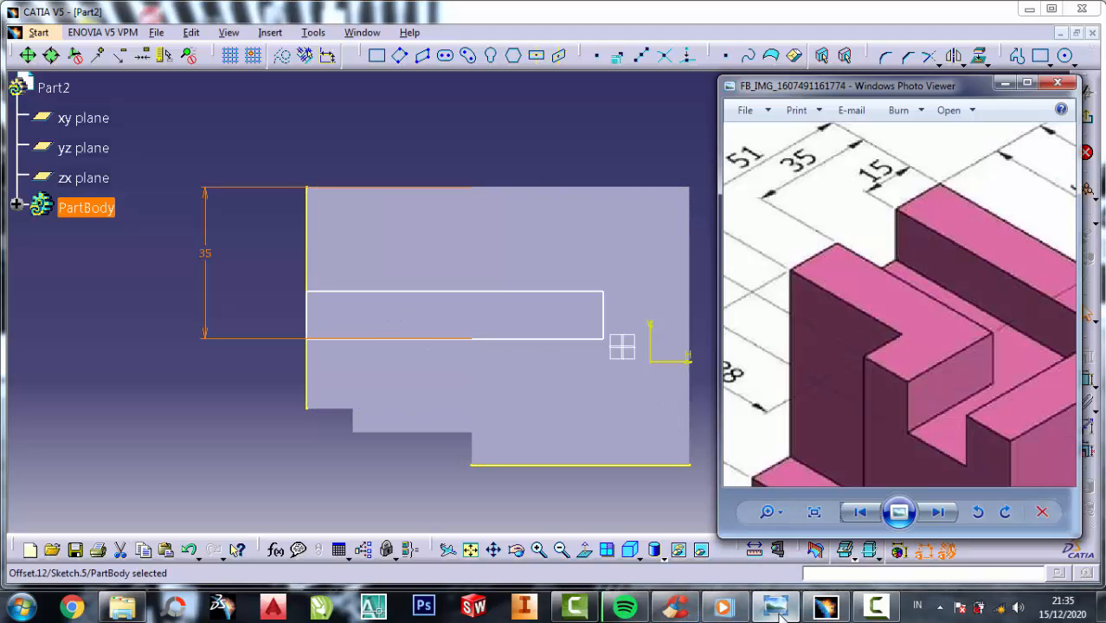
left_click(778, 608)
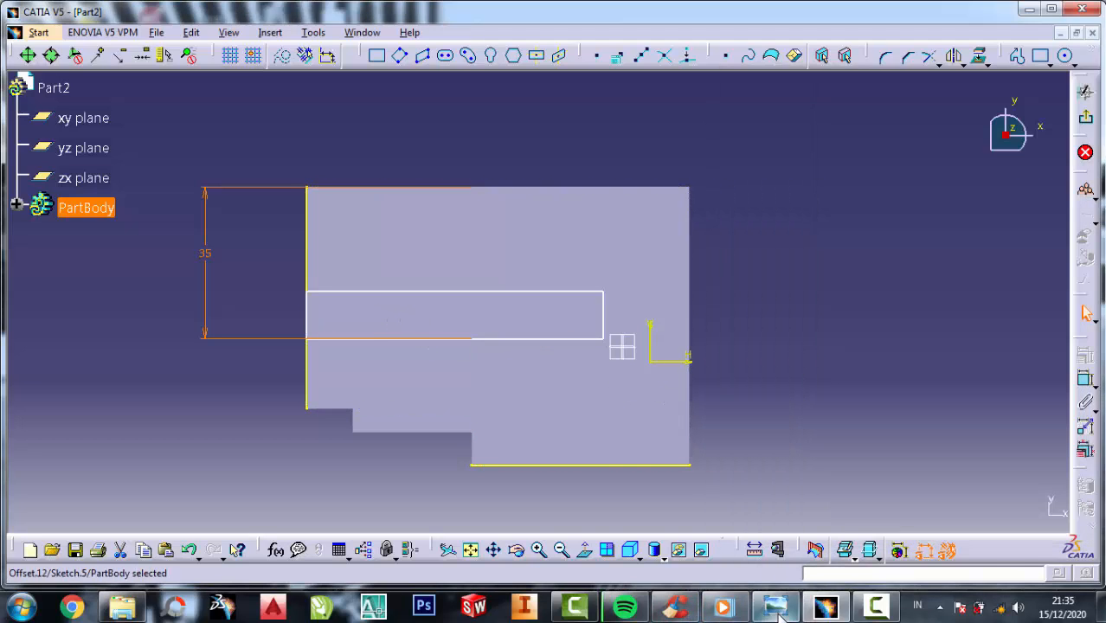
left_click(1087, 384)
left_click(346, 293)
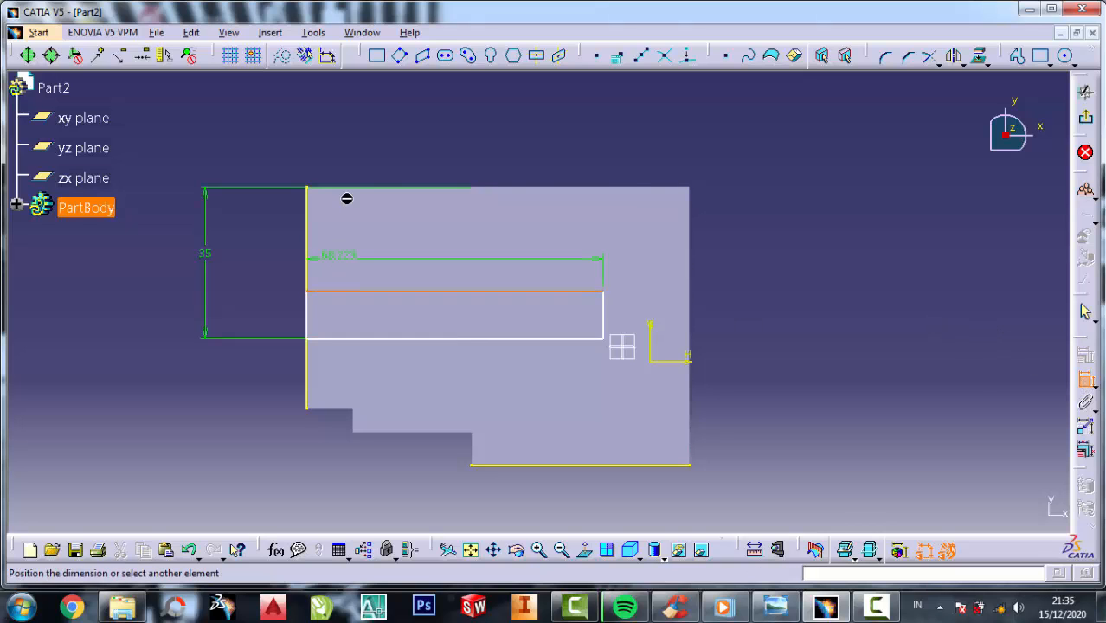
left_click(360, 190)
left_click(248, 220)
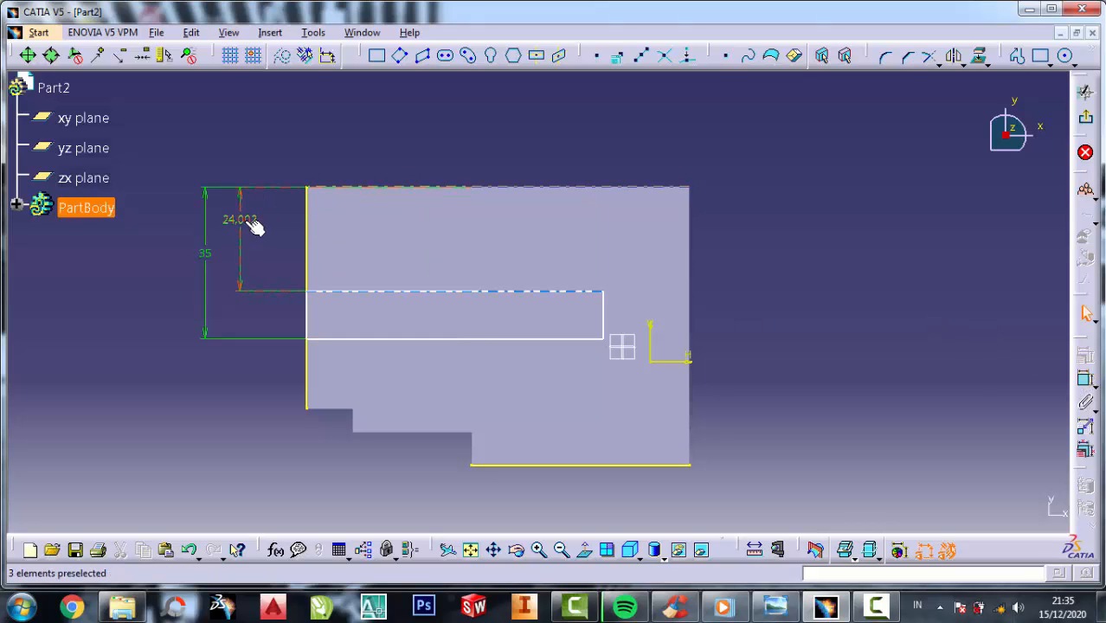
double_click(245, 220)
left_click(775, 606)
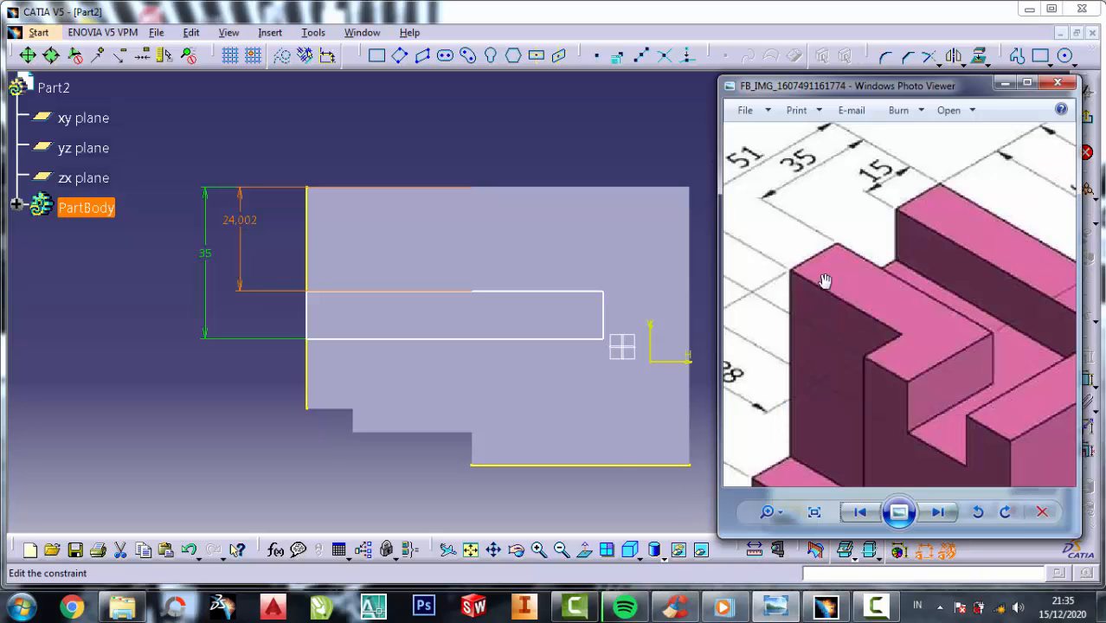
left_click(1004, 83)
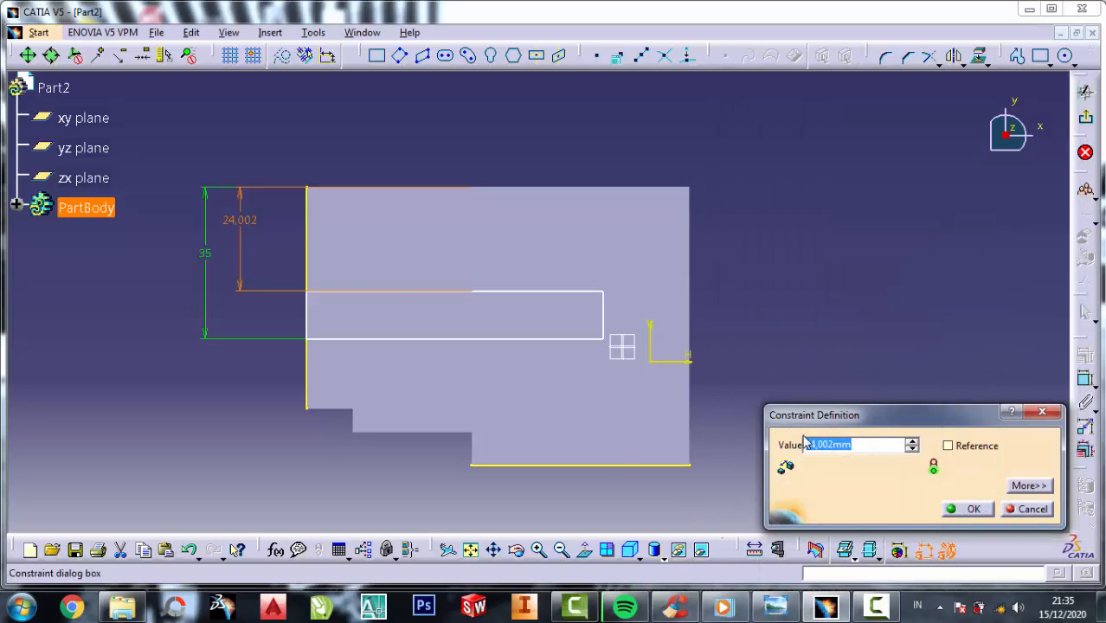
left_click(971, 510)
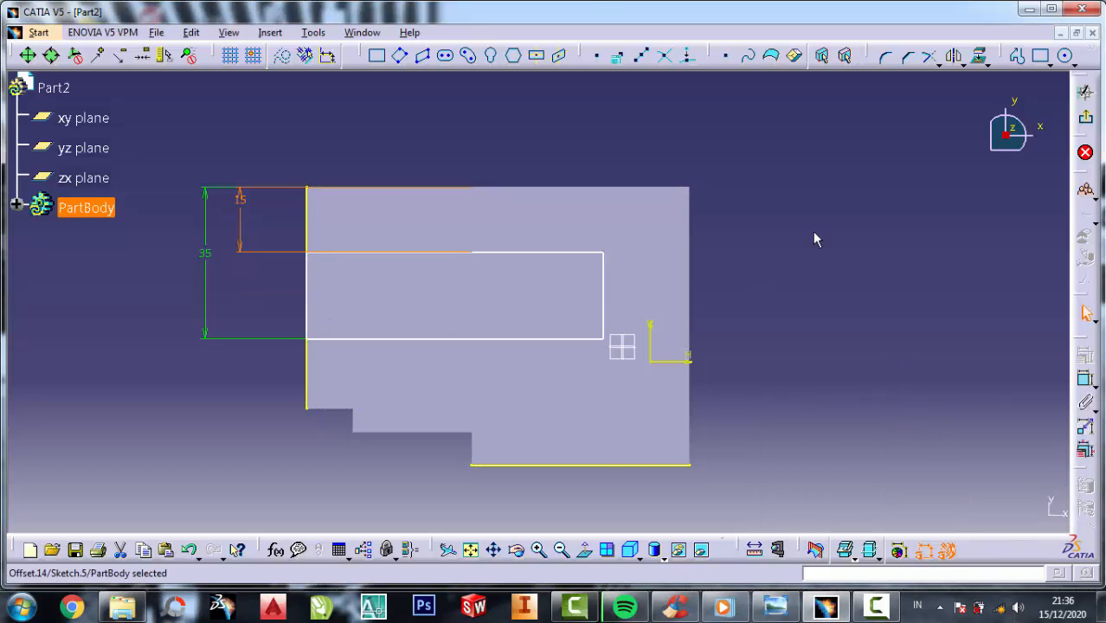
Step: Dimension the horizontal rectangle's length and set it to 73 mm, checking the value in the reference drawing
left_click(1085, 386)
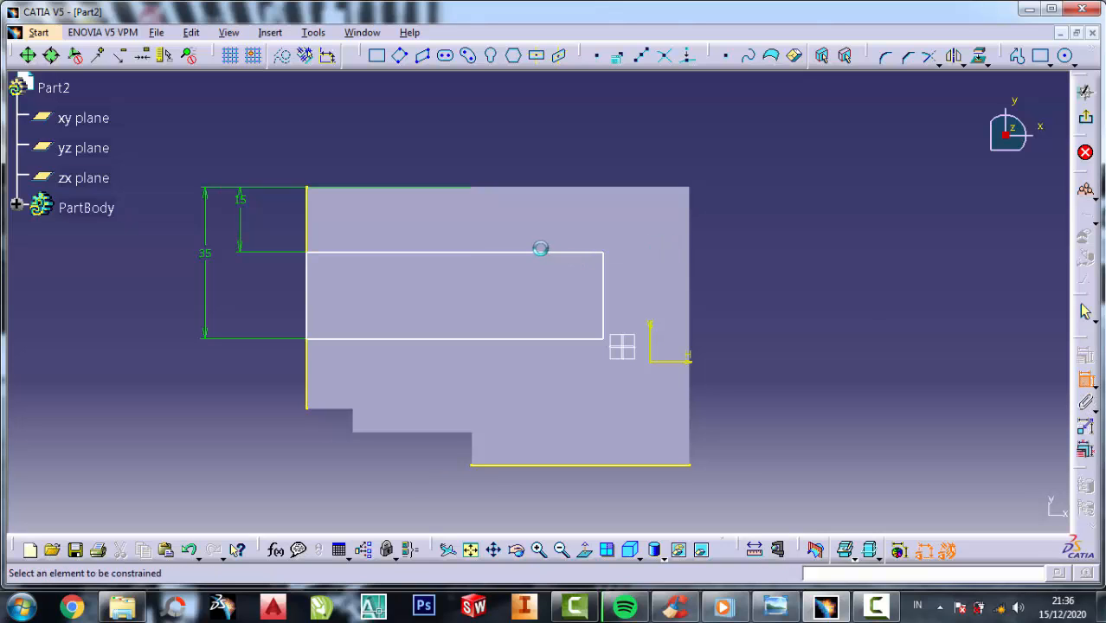
left_click(544, 260)
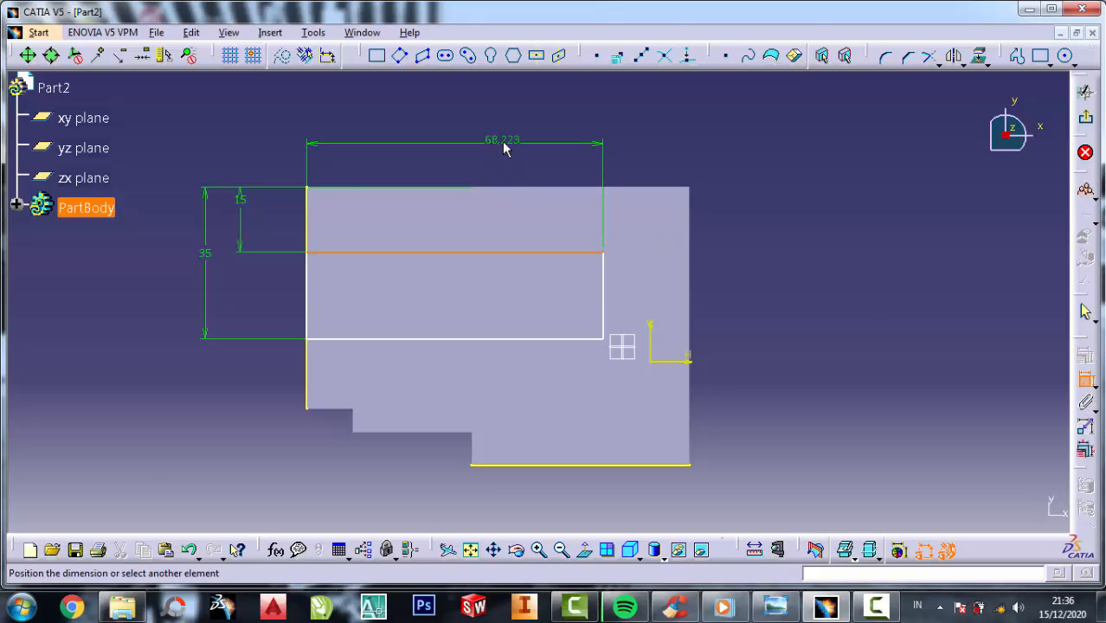
left_click(506, 144)
double_click(500, 140)
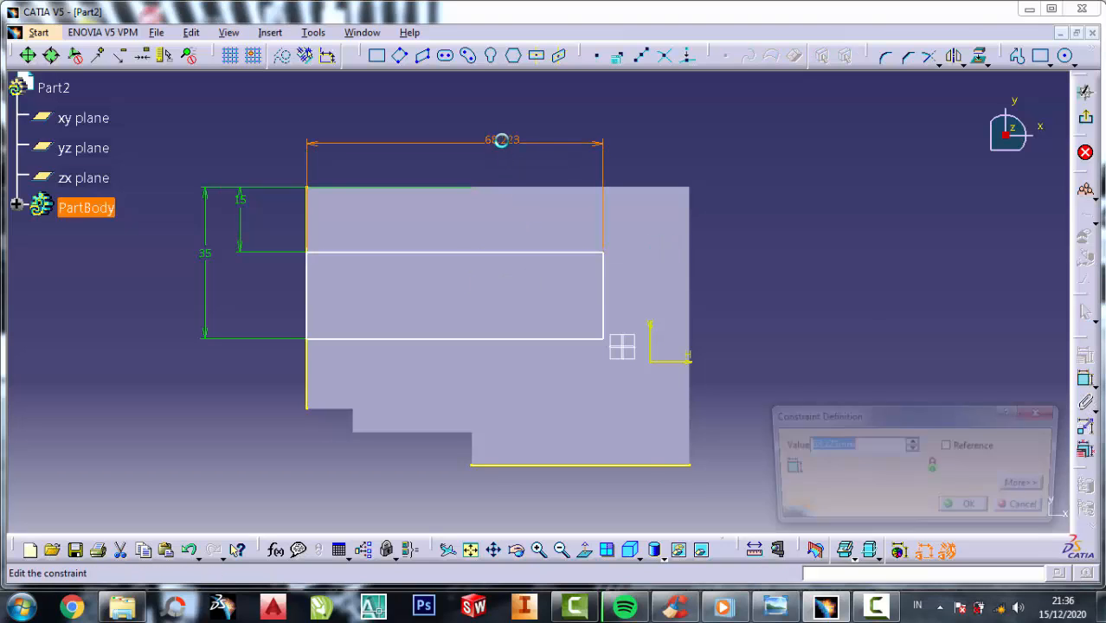
left_click(777, 610)
scroll(908, 243, "down", 2)
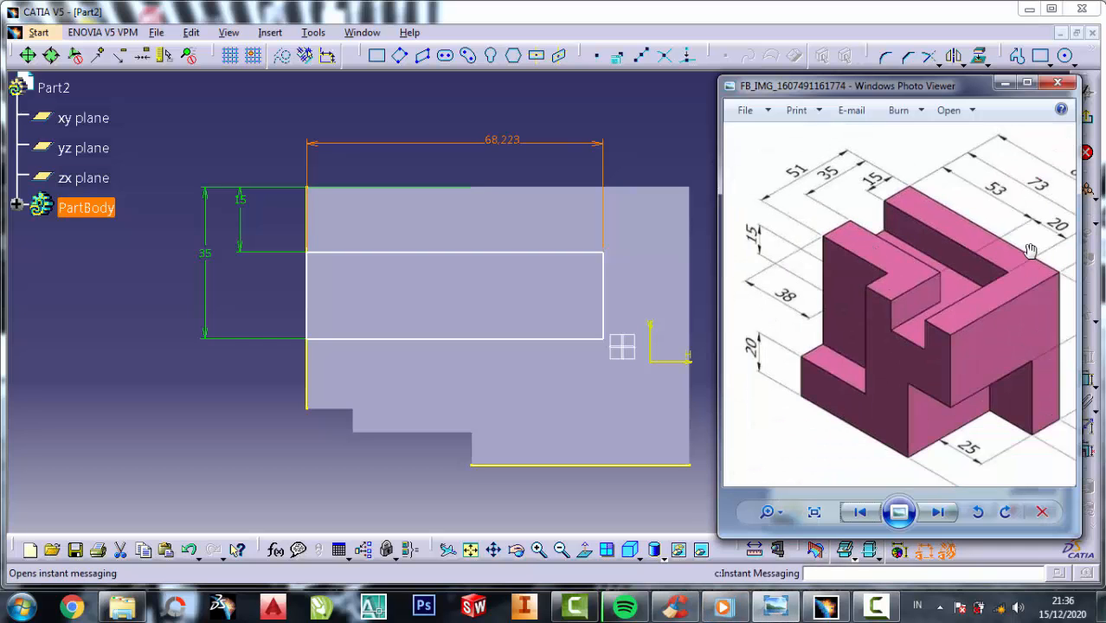
left_click(1005, 85)
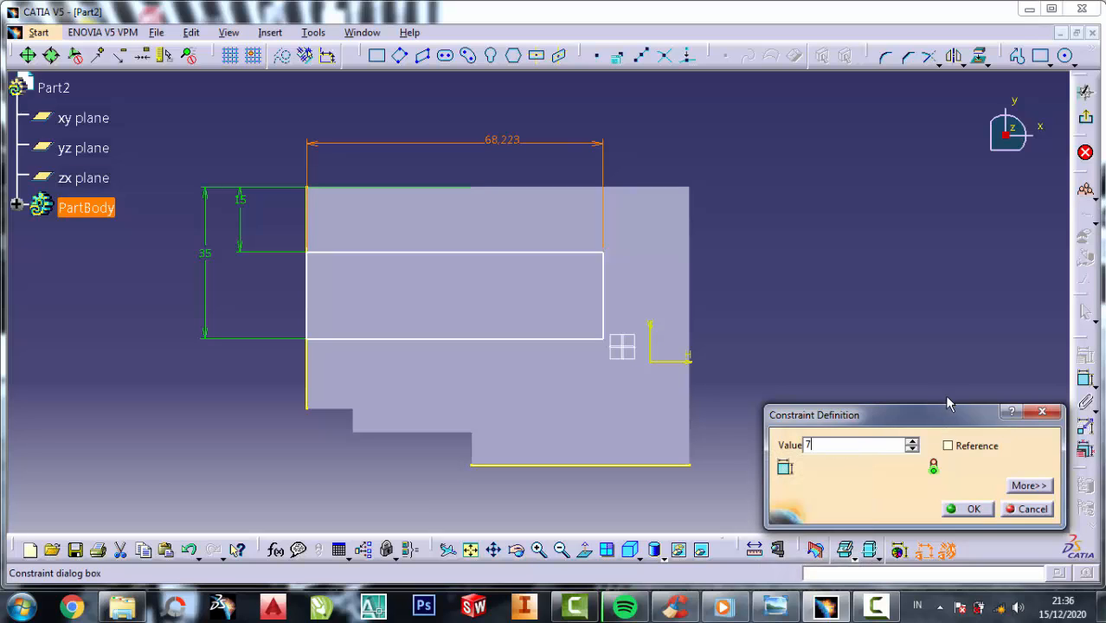
type("73")
left_click(973, 511)
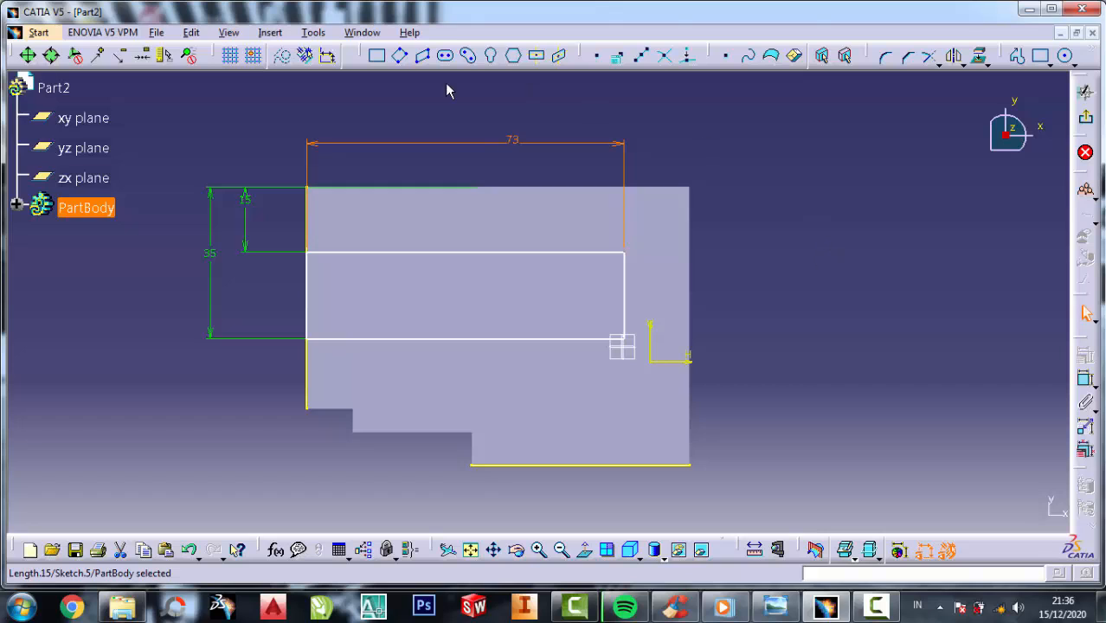
left_click(377, 55)
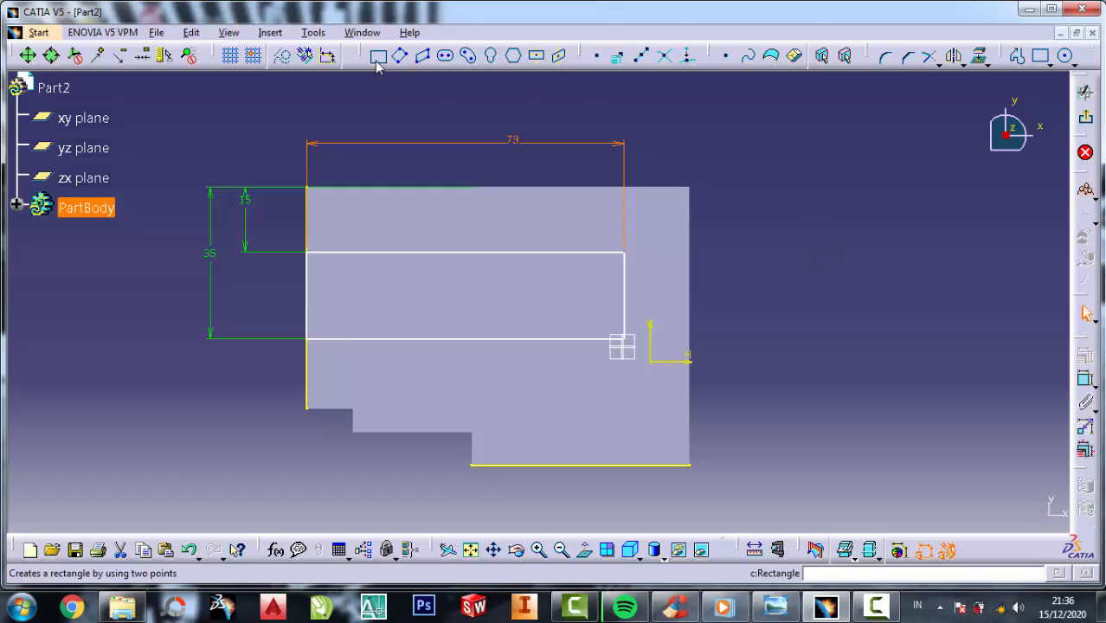
left_click(628, 341)
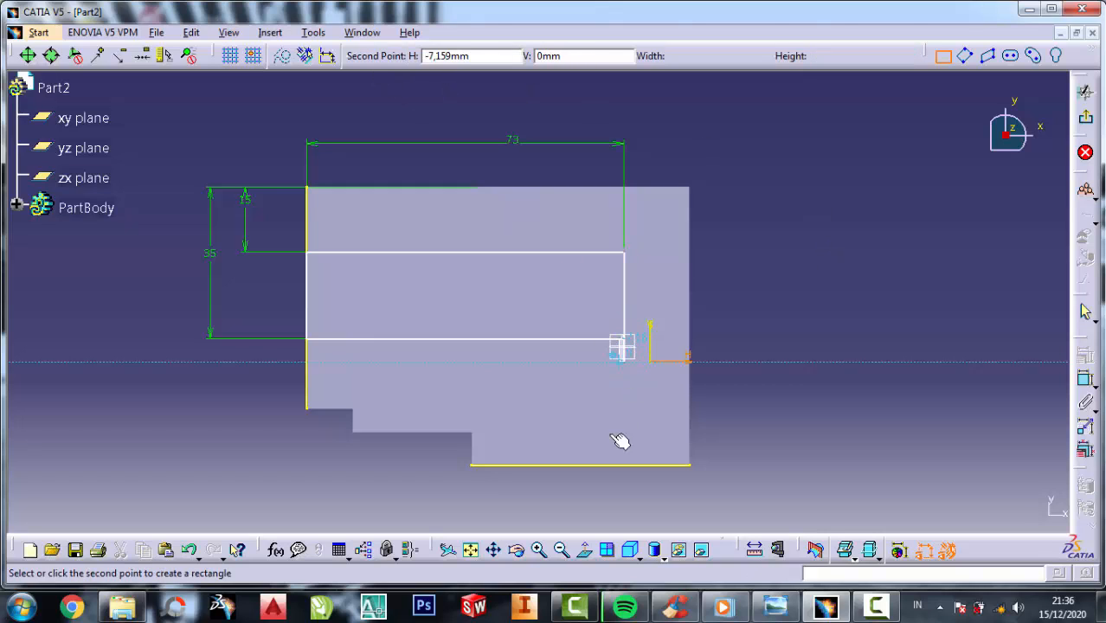
left_click(540, 468)
left_click(869, 375)
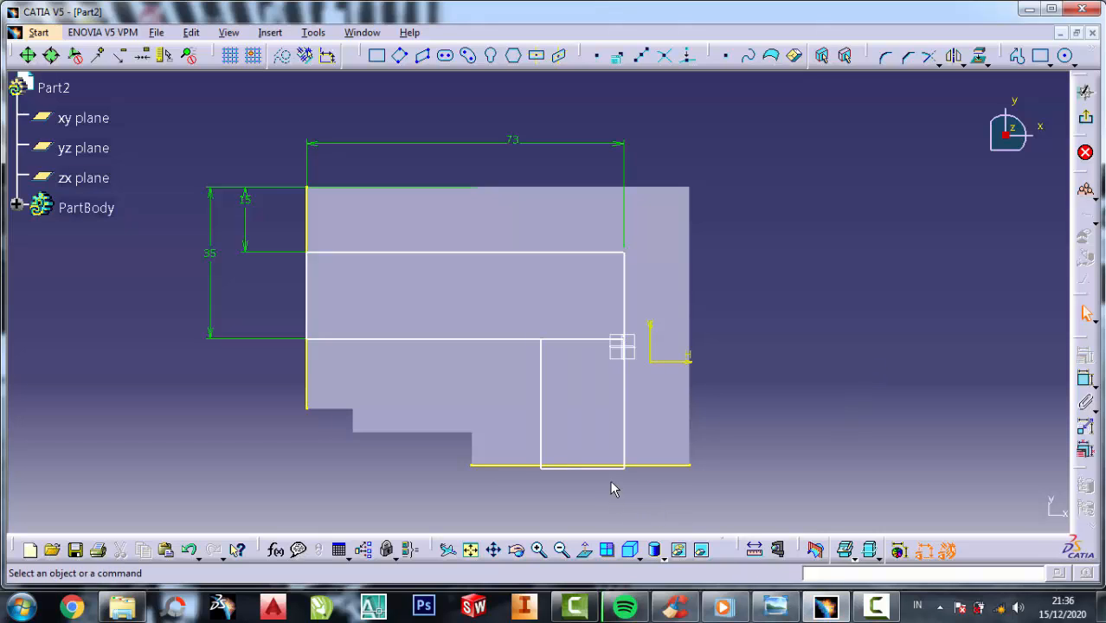
key("ctrl+z")
key("ctrl+z")
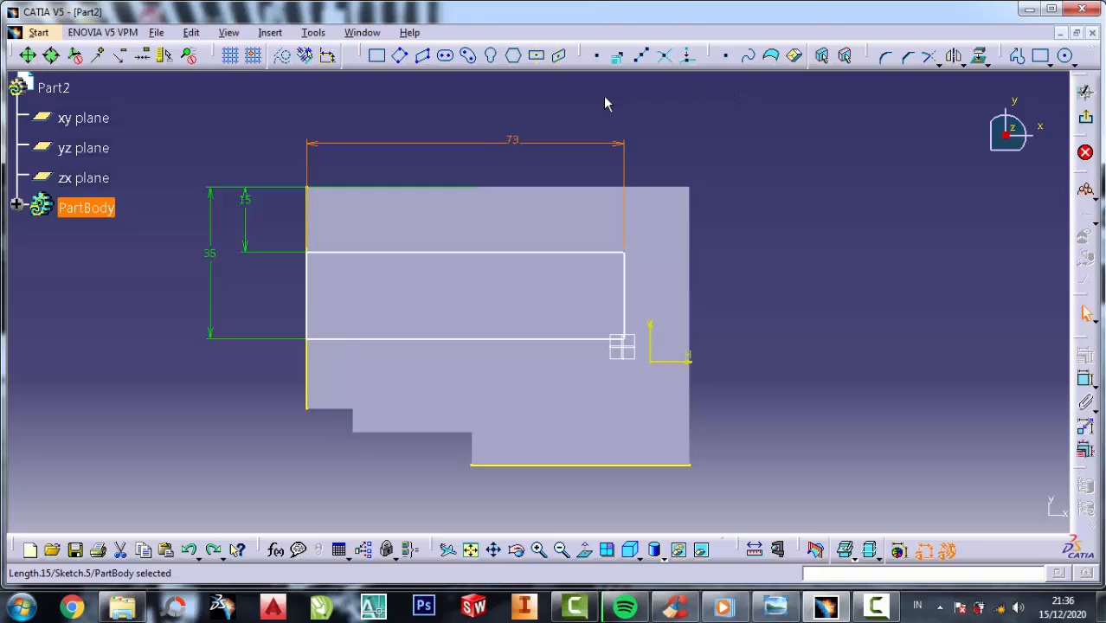
Step: Sketch a second rectangle about 19.5 mm wide from the first rectangle's lower inner corner down to the projected long edge
left_click(376, 56)
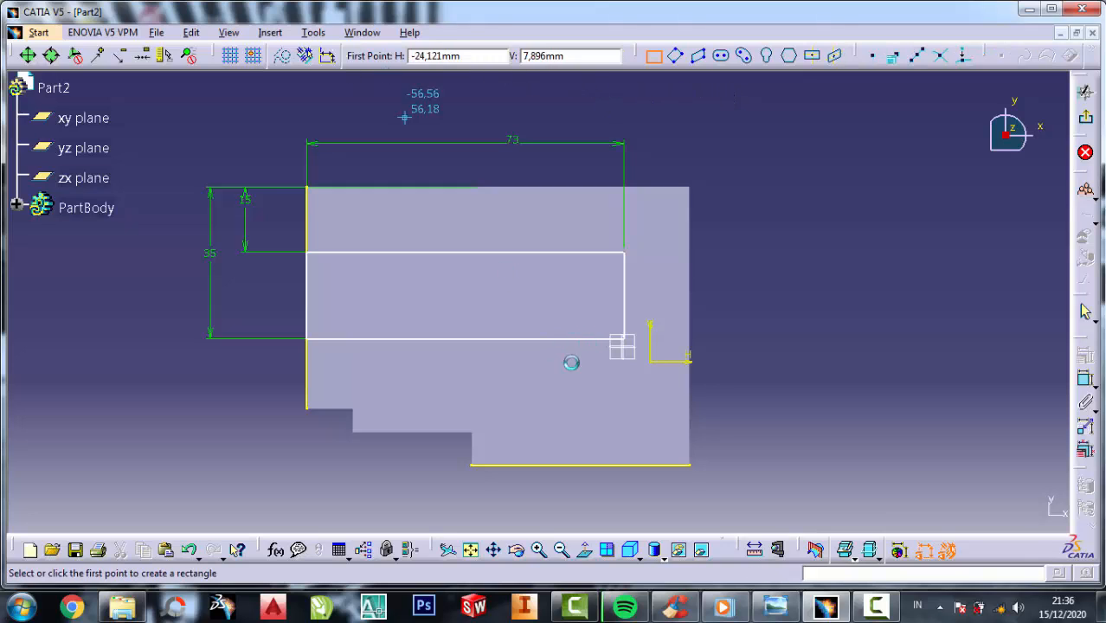
left_click(626, 340)
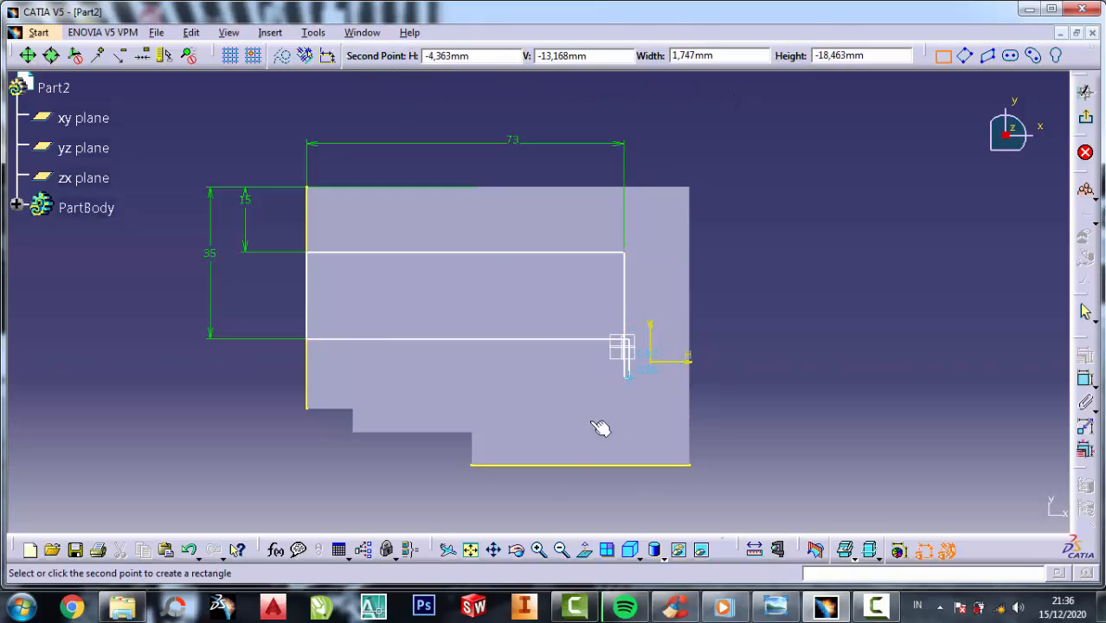
left_click(542, 465)
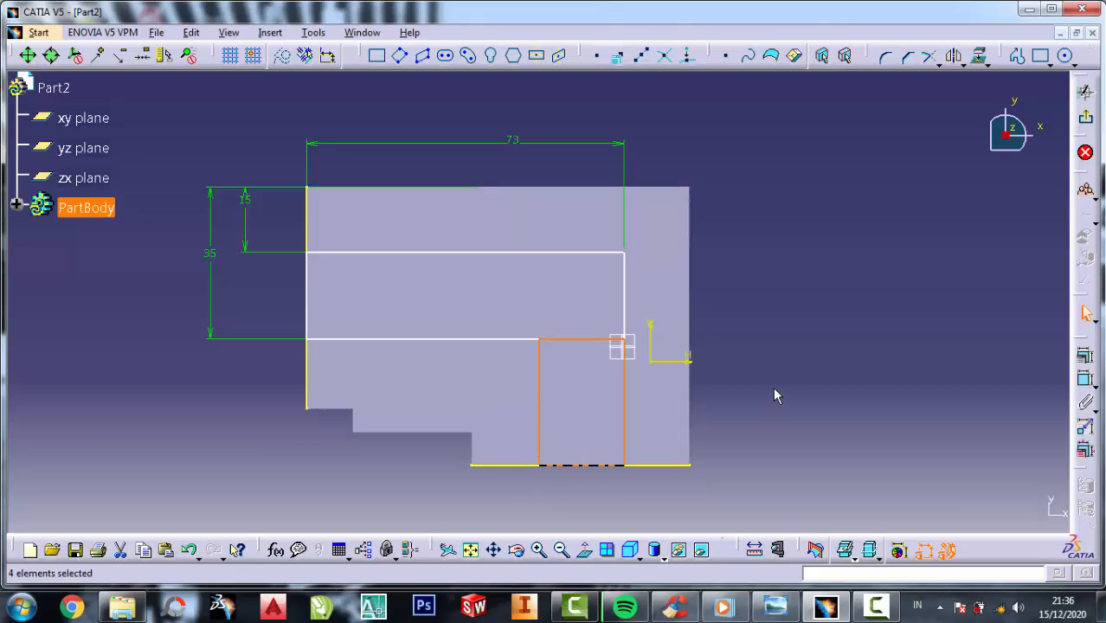
Step: Dimension the distance between the second rectangle's two vertical sides as 20 mm, following the reference drawing
left_click(774, 606)
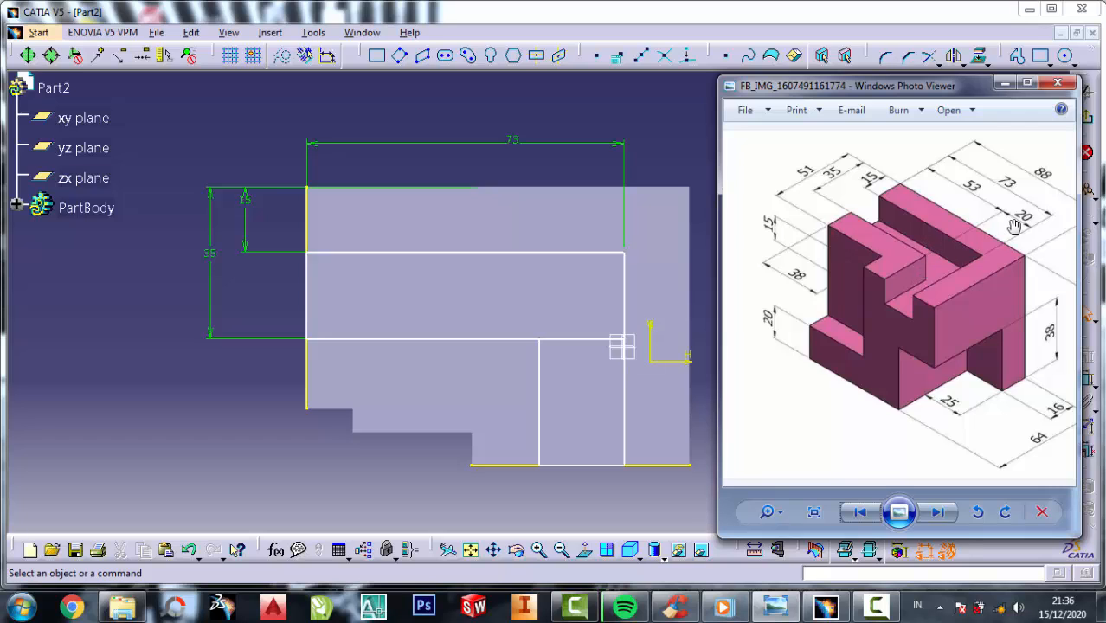
left_click(691, 171)
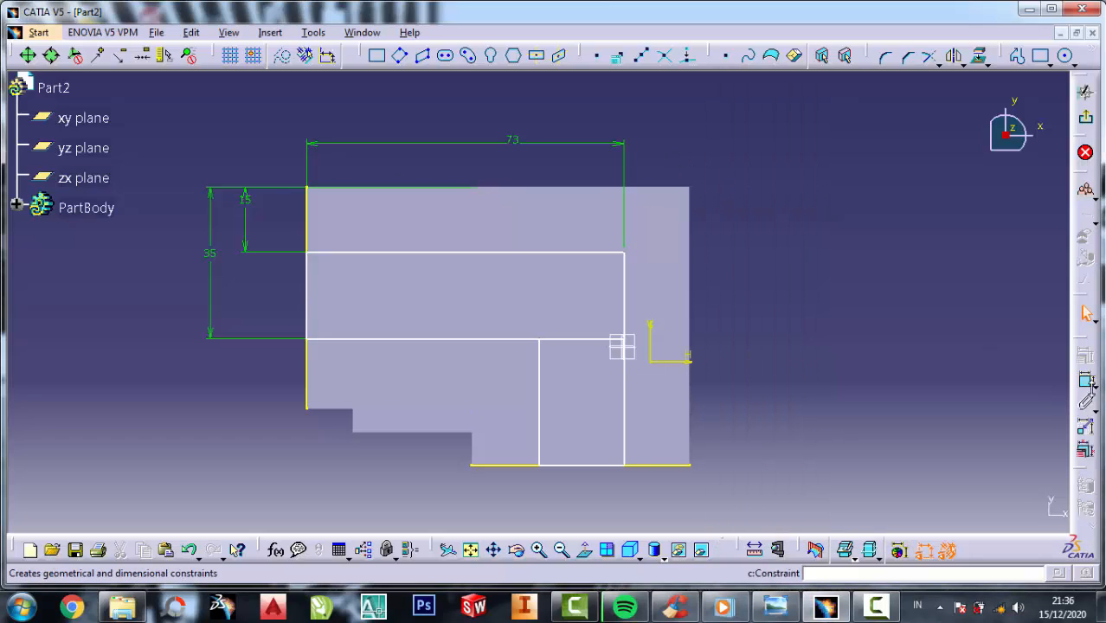
left_click(1086, 383)
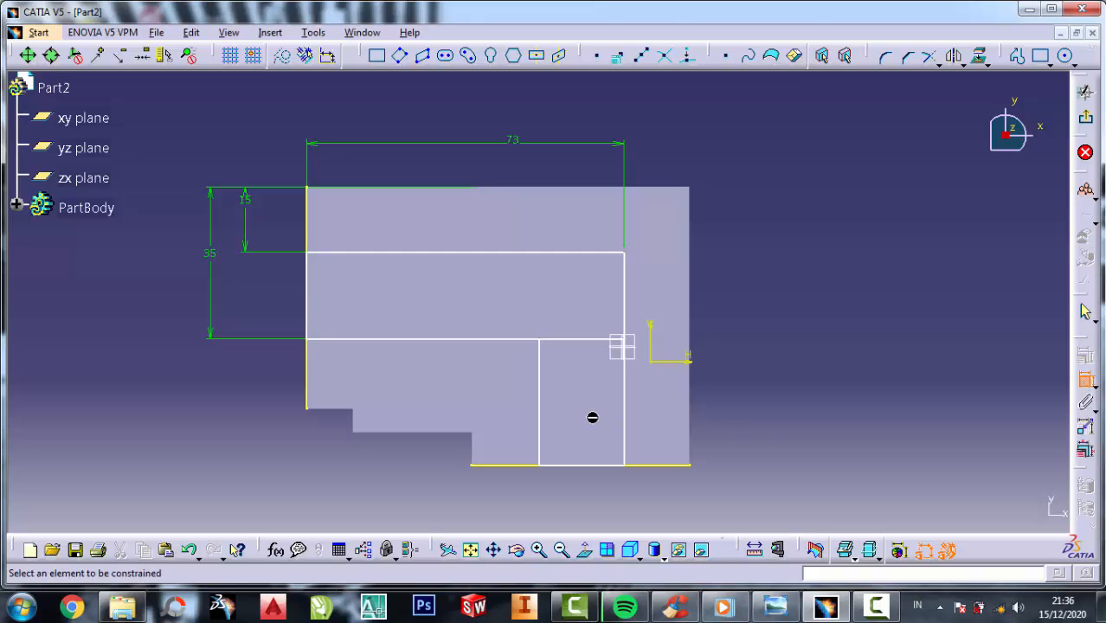
left_click(545, 403)
left_click(626, 406)
left_click(595, 501)
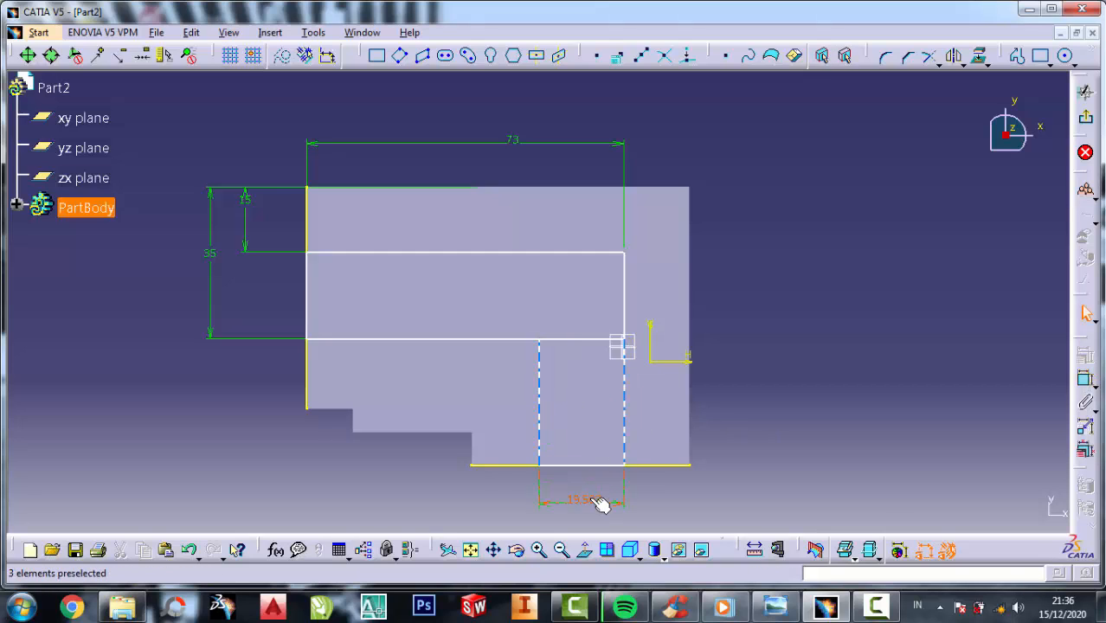
double_click(593, 500)
type("2")
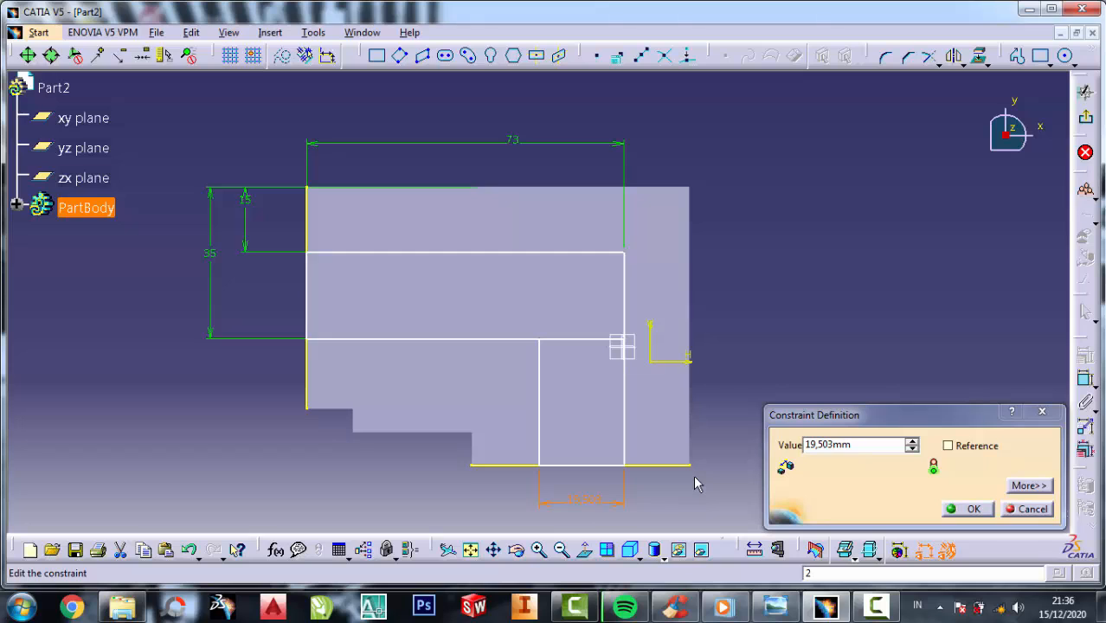
type("0")
left_click_drag(849, 446, 743, 458)
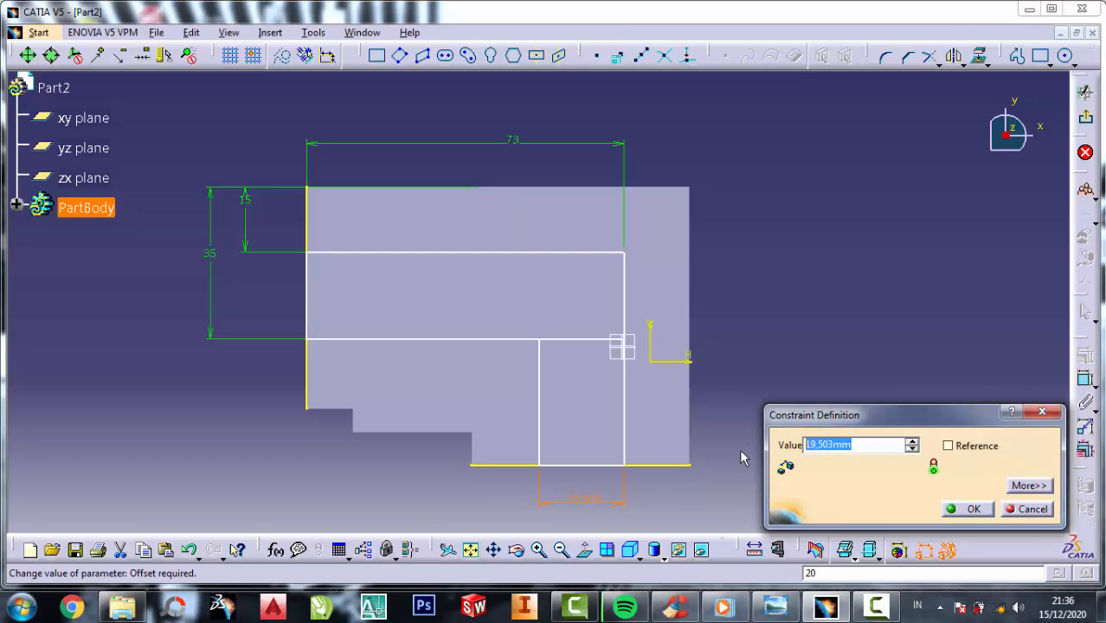
left_click(984, 510)
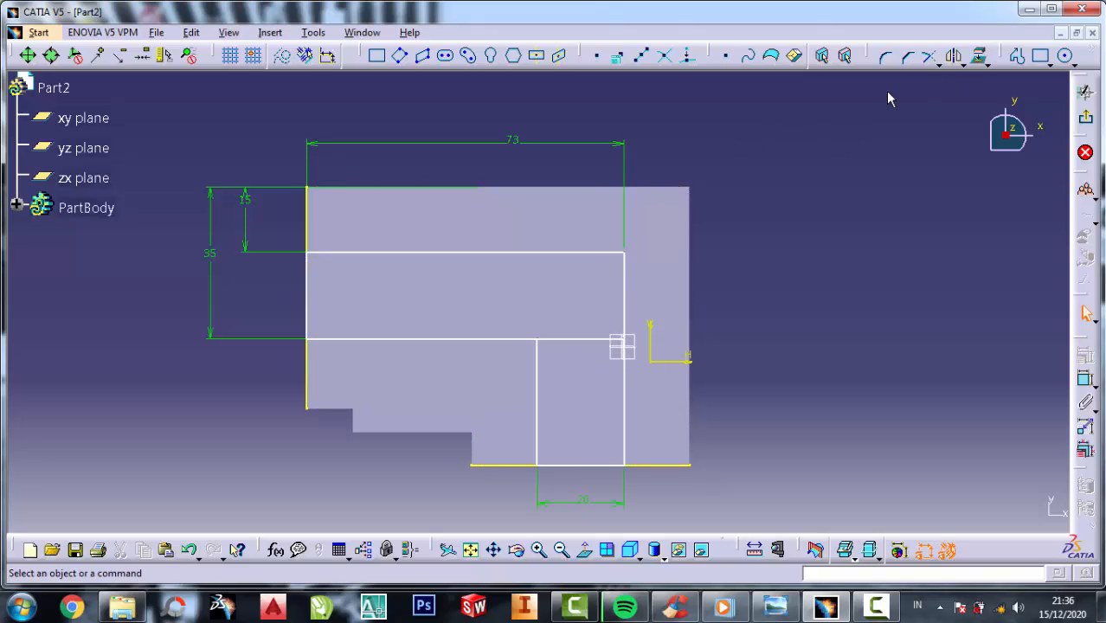
Step: Quick-trim the overlapping line segment between the two rectangles to merge them into one L-shaped profile
left_click(961, 66)
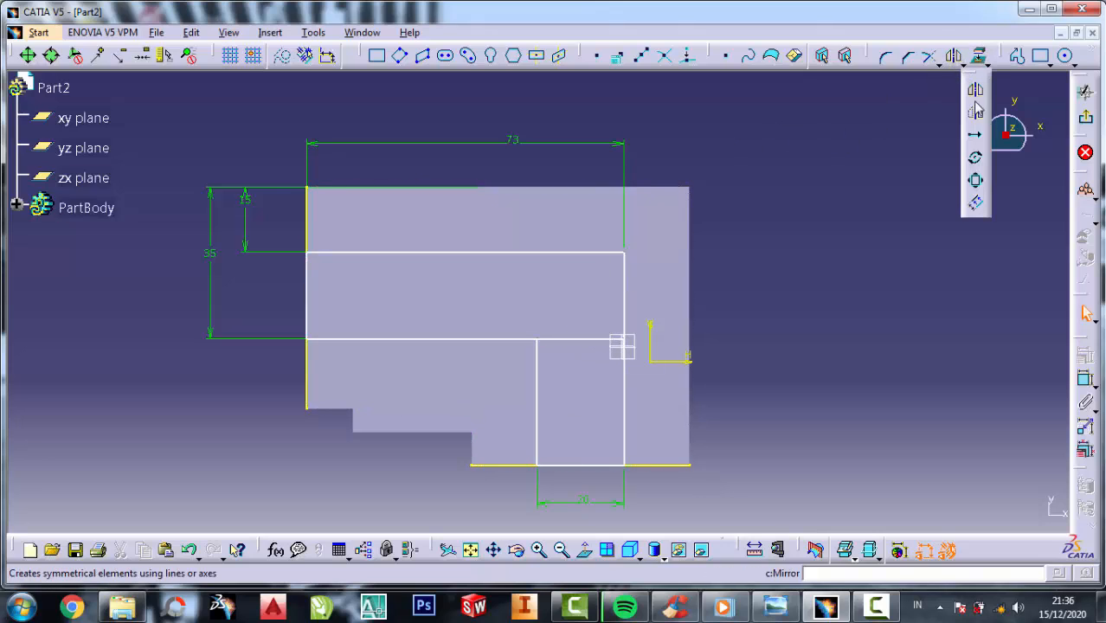
left_click(935, 66)
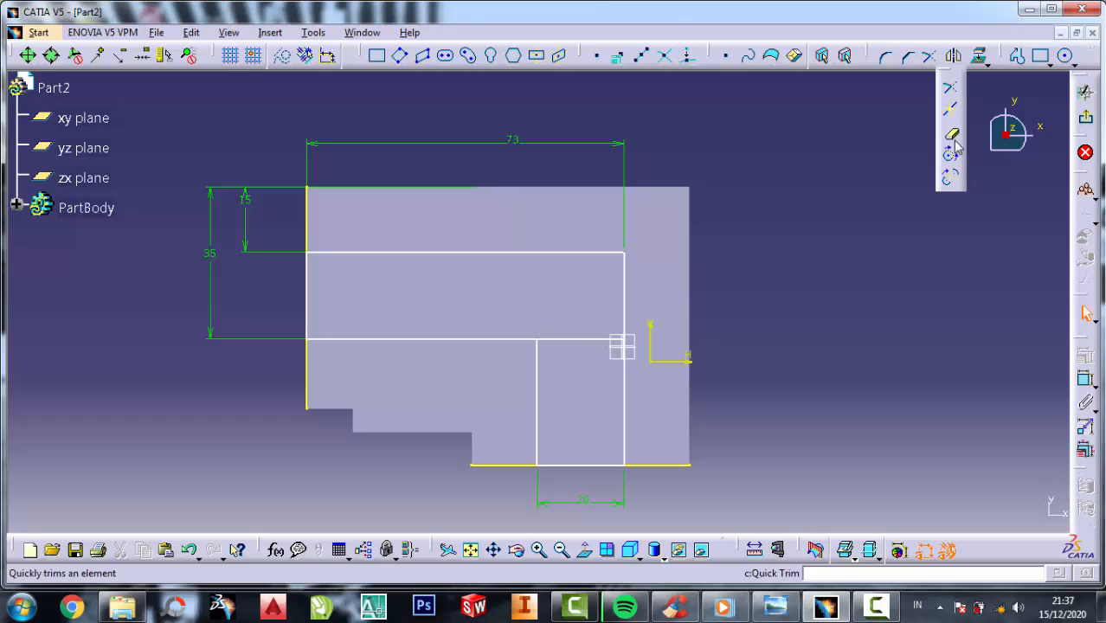
left_click(954, 138)
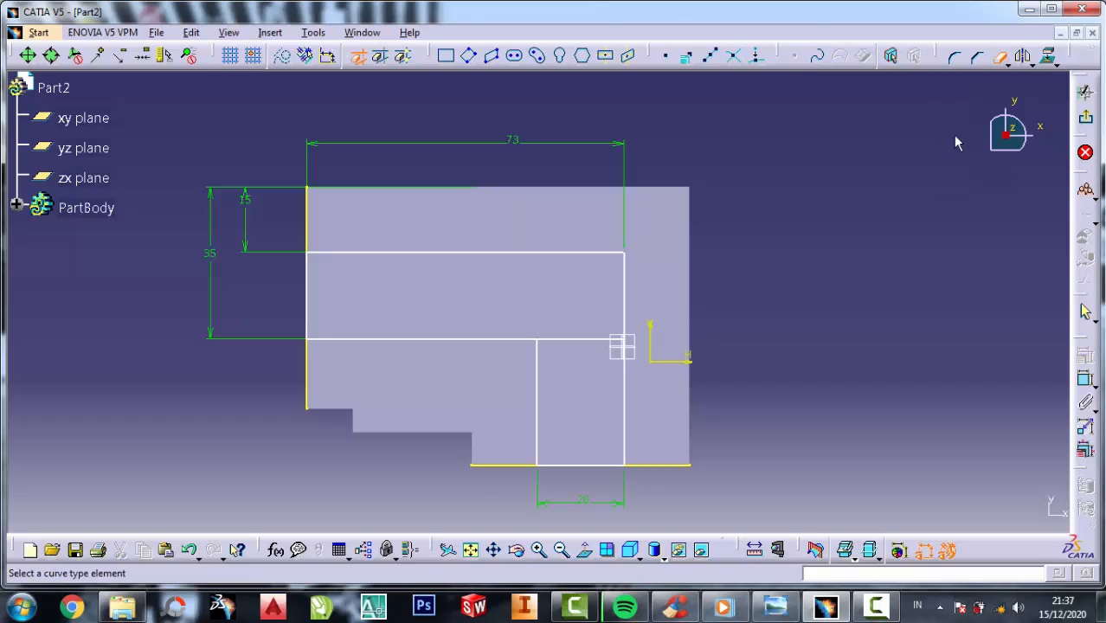
left_click(575, 339)
left_click(932, 60)
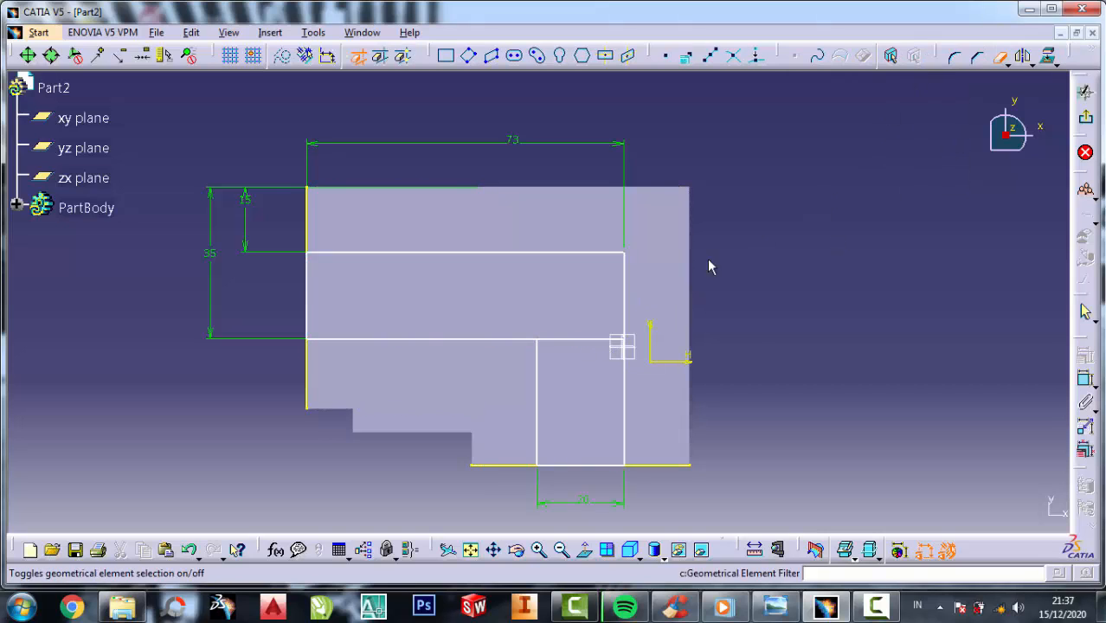
left_click(575, 339)
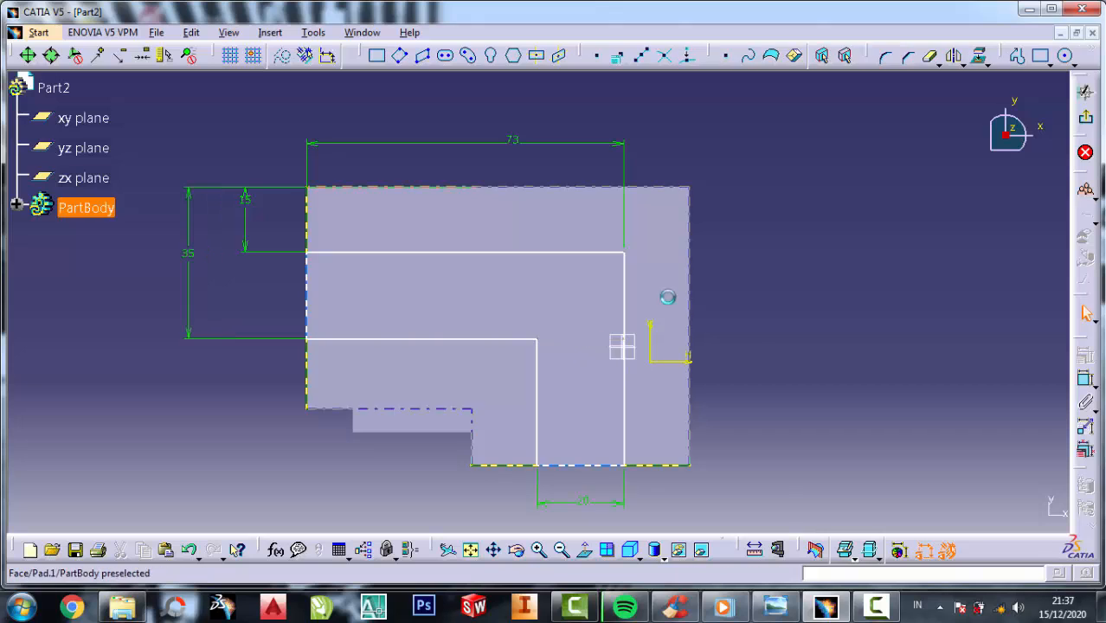
Step: Remove the two projected edges, the long one beside the notch and the short one at the notched end
right_click(666, 469)
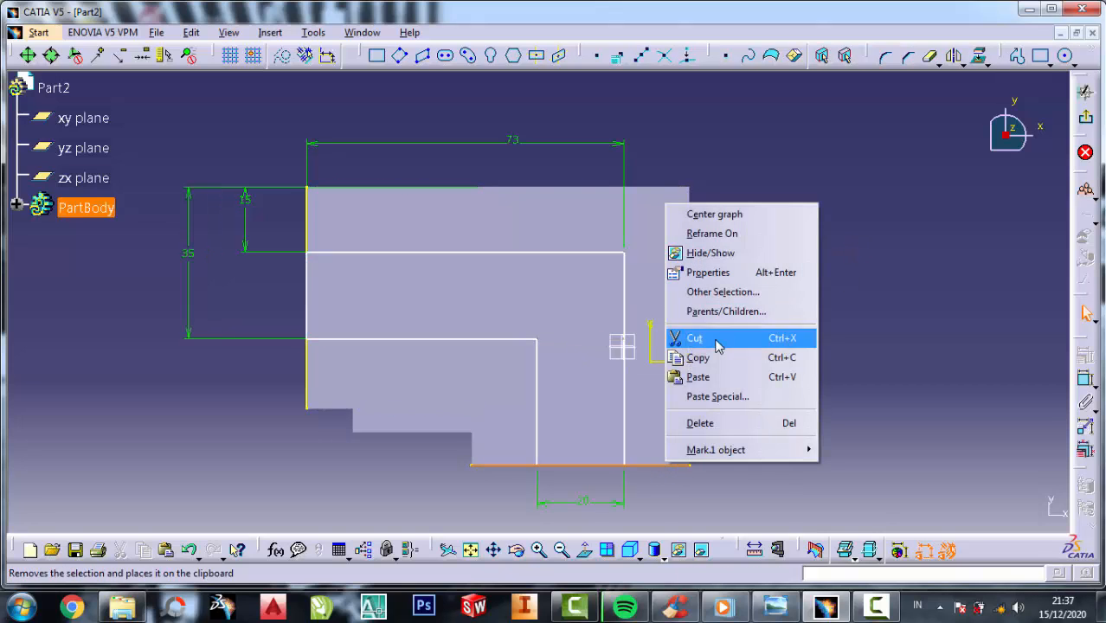
left_click(684, 339)
right_click(311, 386)
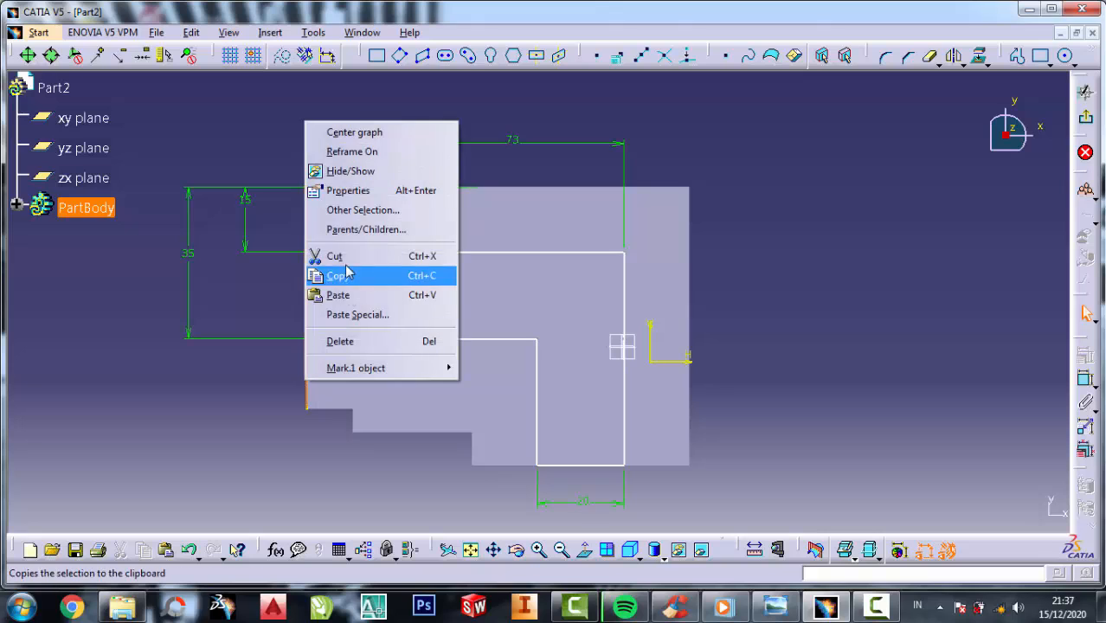
left_click(333, 255)
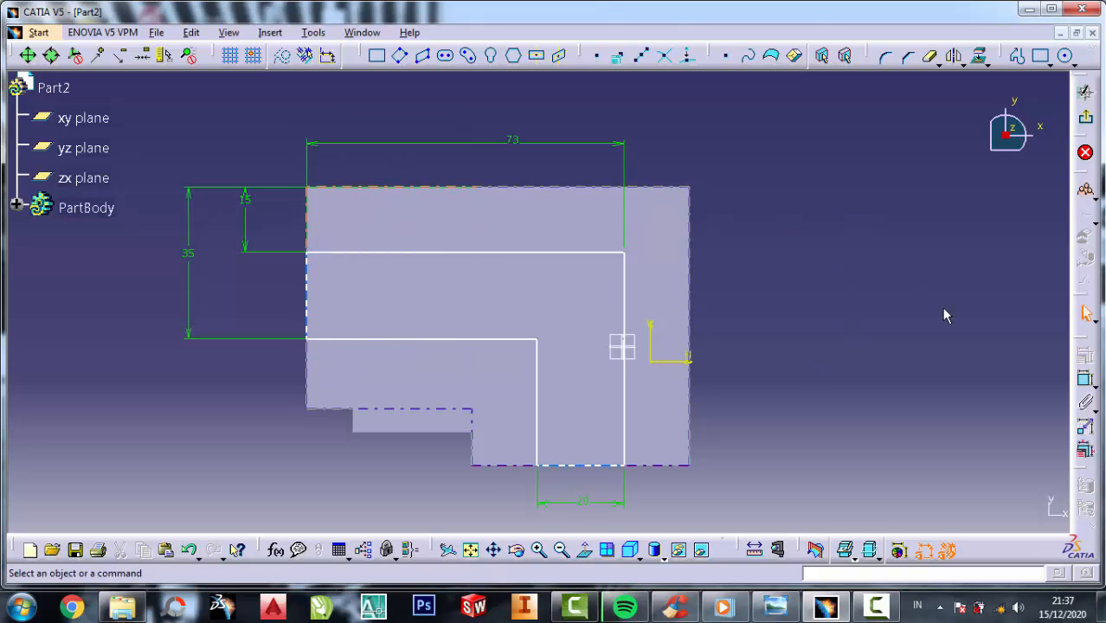
Step: Exit the sketch and cut the L-shaped profile into the top face as a pocket with the drawing's 15 mm depth
left_click(1085, 91)
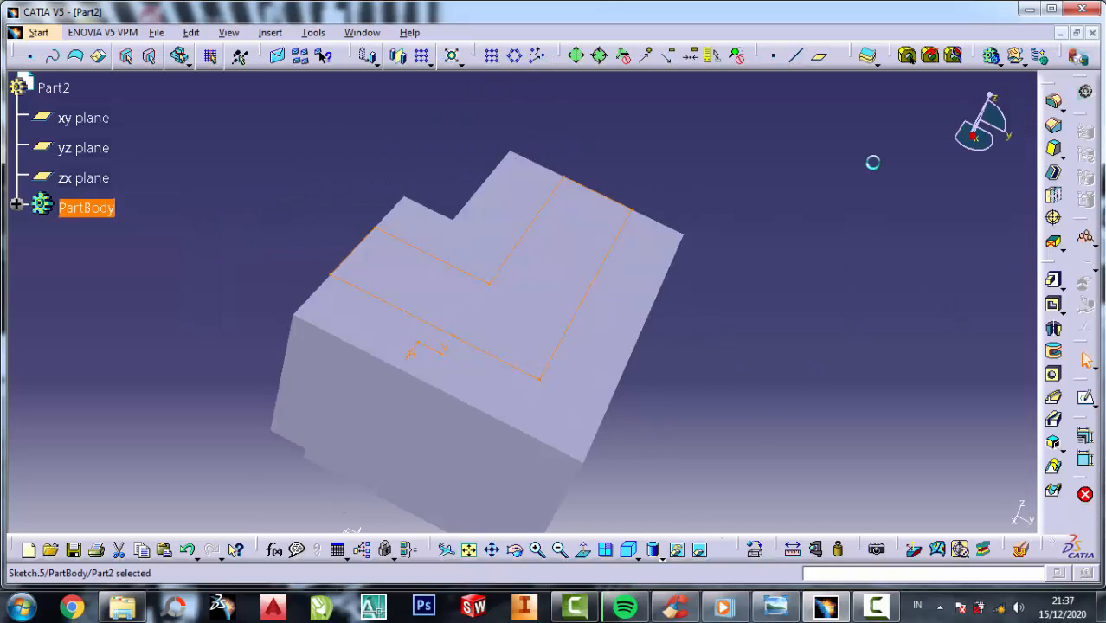
left_click(1053, 280)
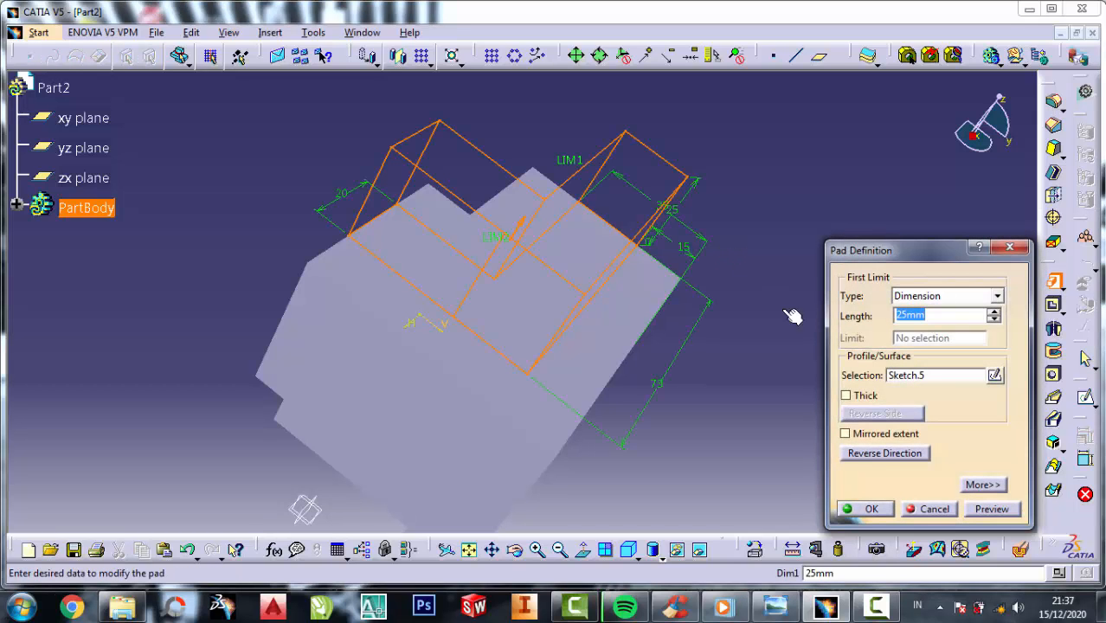
left_click(1009, 248)
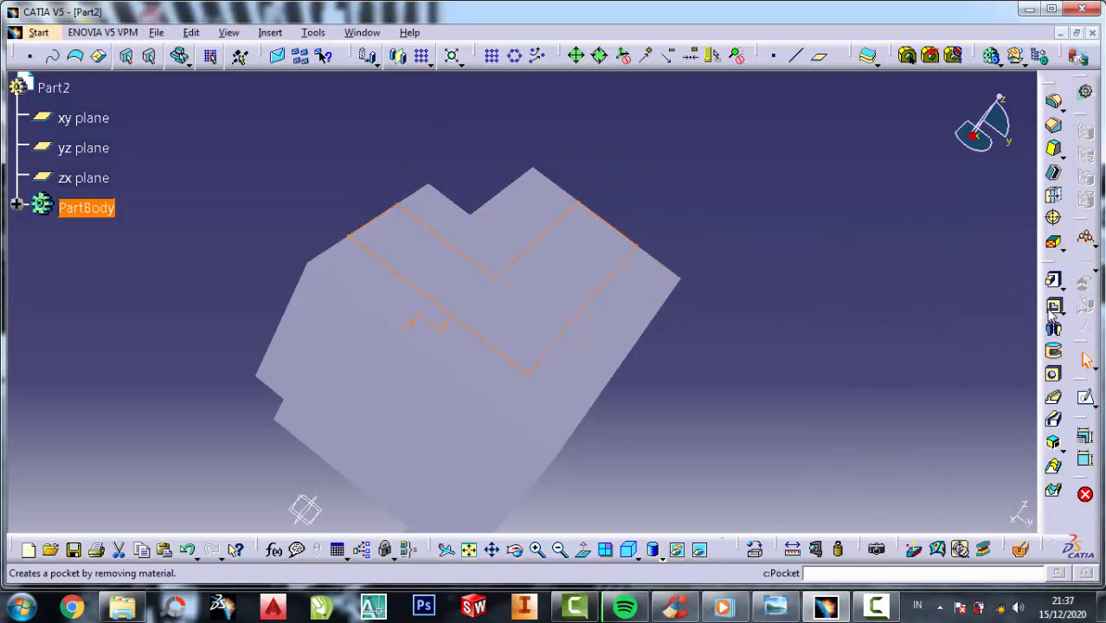
left_click(1053, 304)
left_click(776, 608)
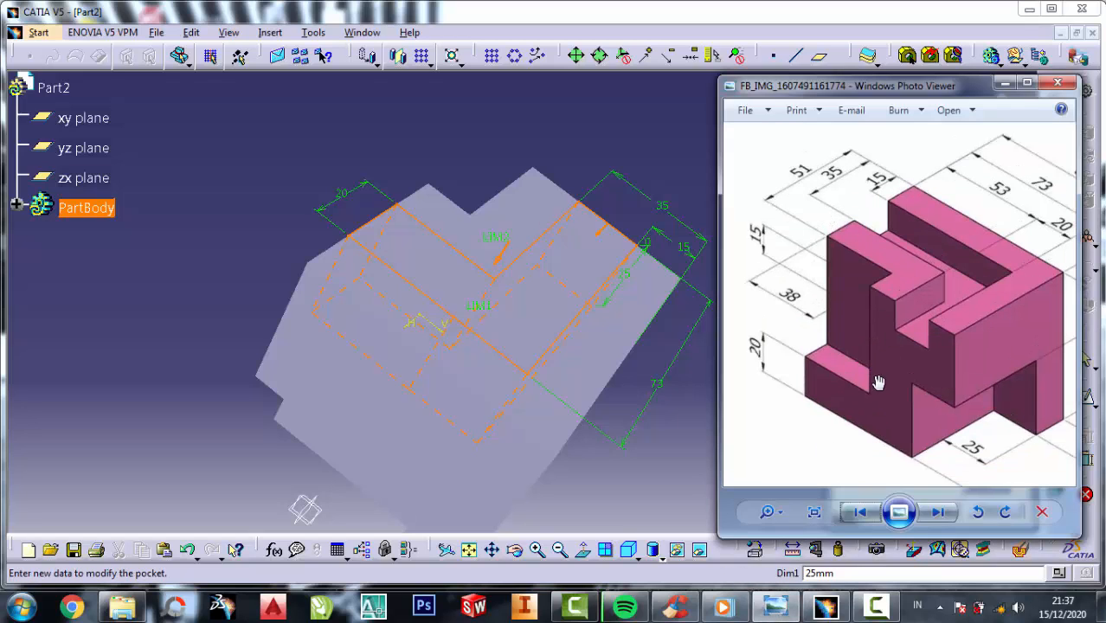
left_click(1004, 84)
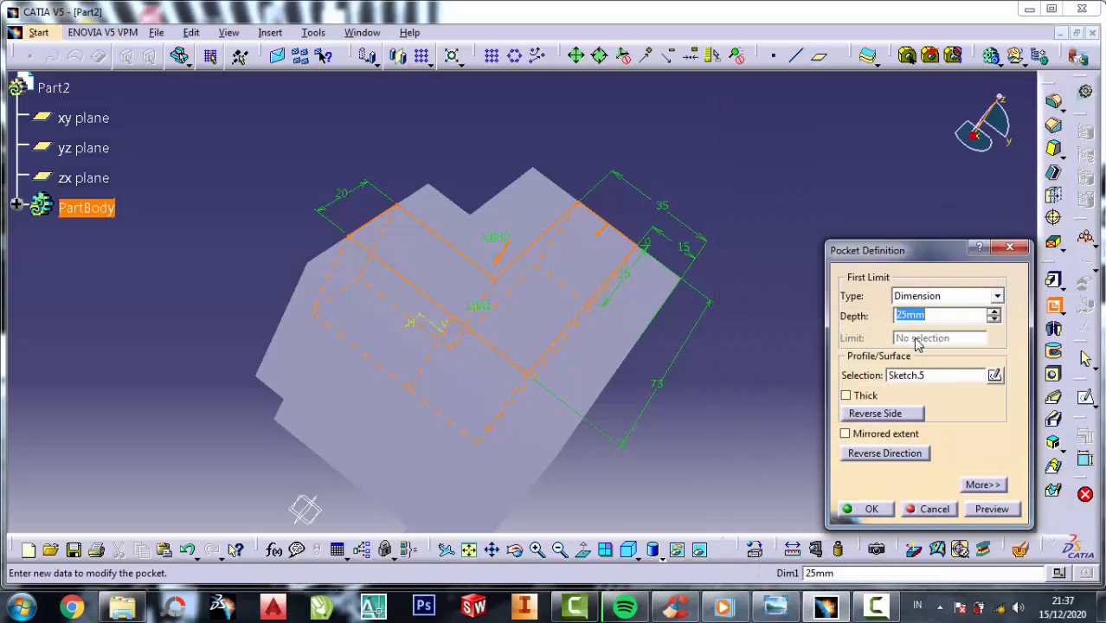
left_click(871, 511)
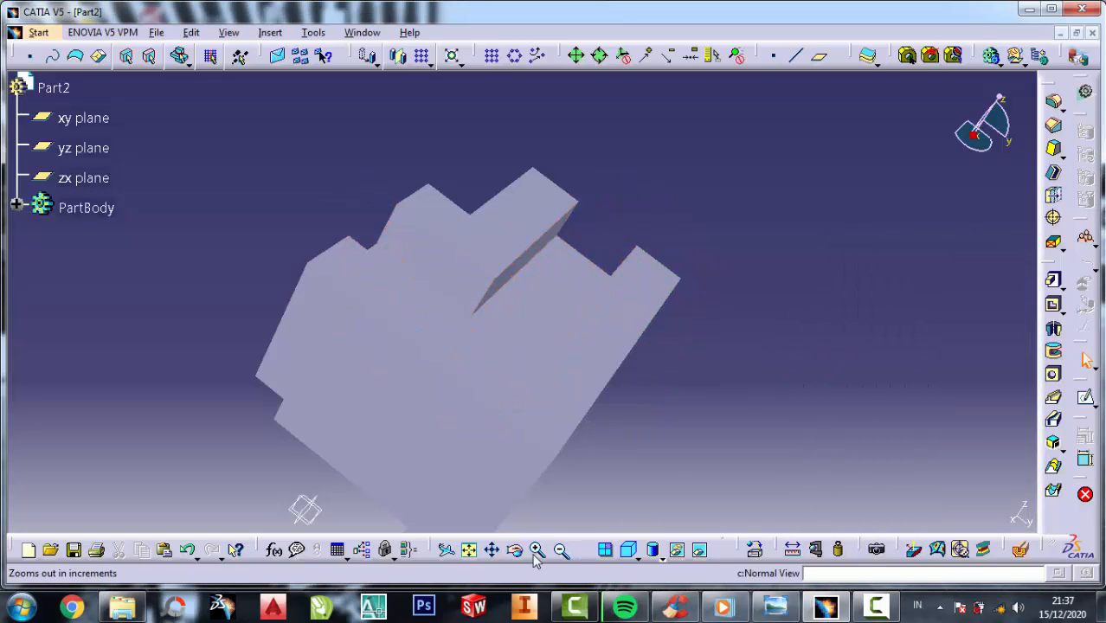
left_click_drag(410, 393, 693, 413)
middle_click_drag(693, 407, 739, 308)
scroll(738, 308, "down", 1)
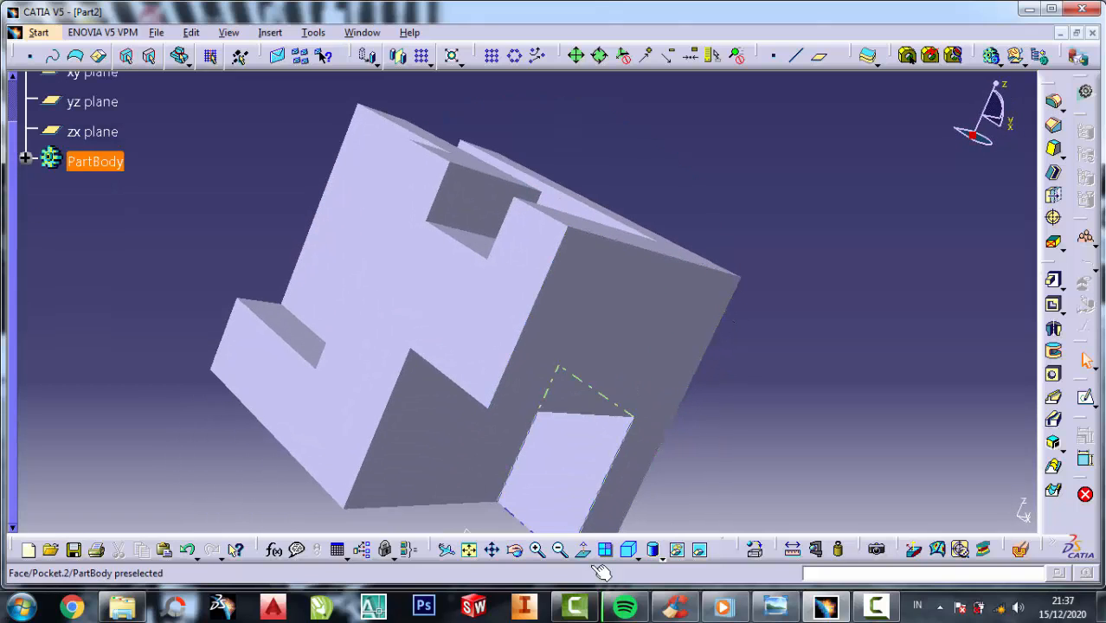
Step: Examine the block's cuts in the standard front and isometric views and from the notched side
left_click(635, 559)
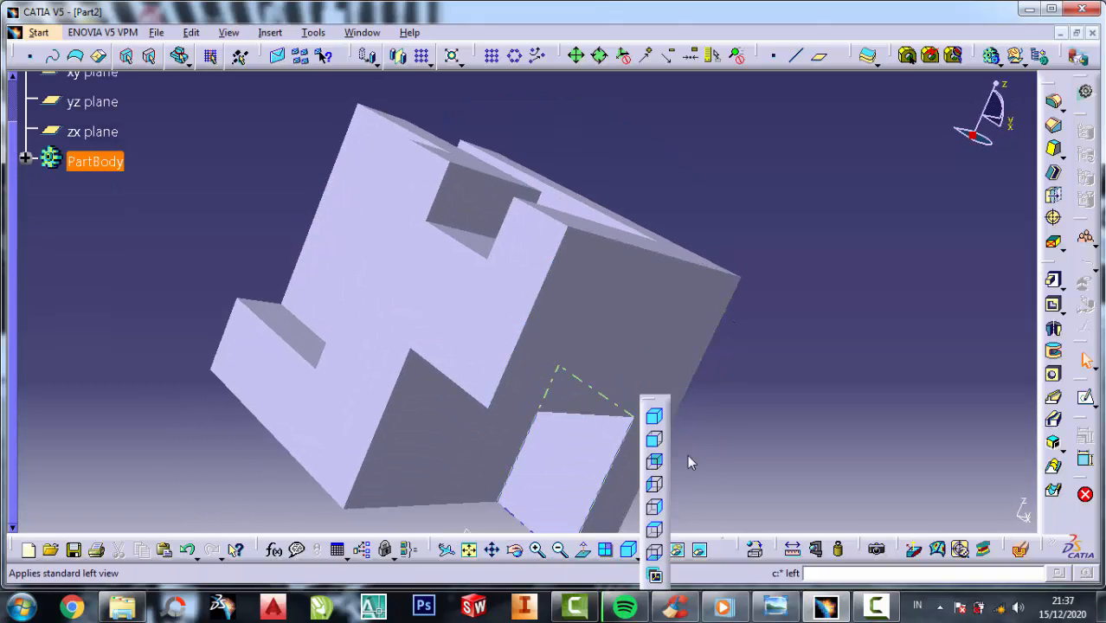
left_click(655, 443)
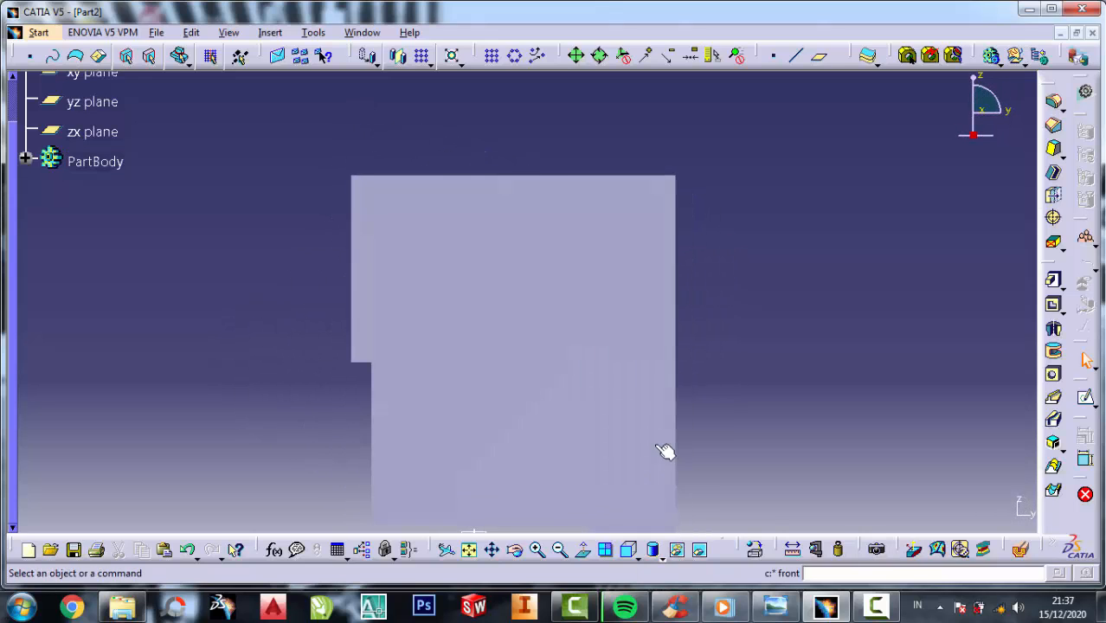
left_click(639, 561)
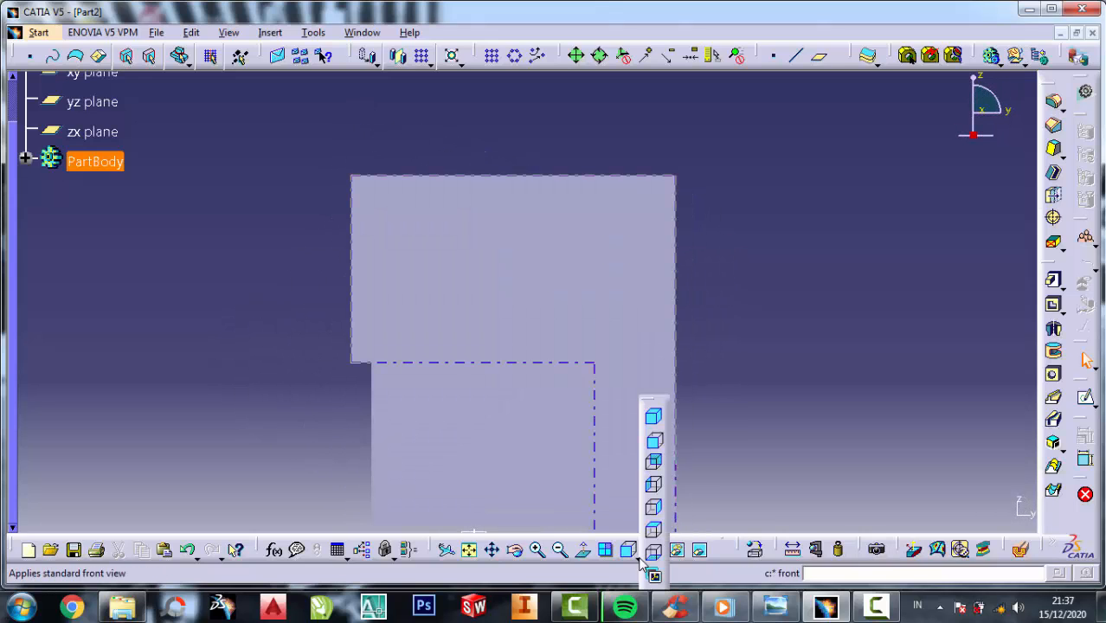
left_click(654, 420)
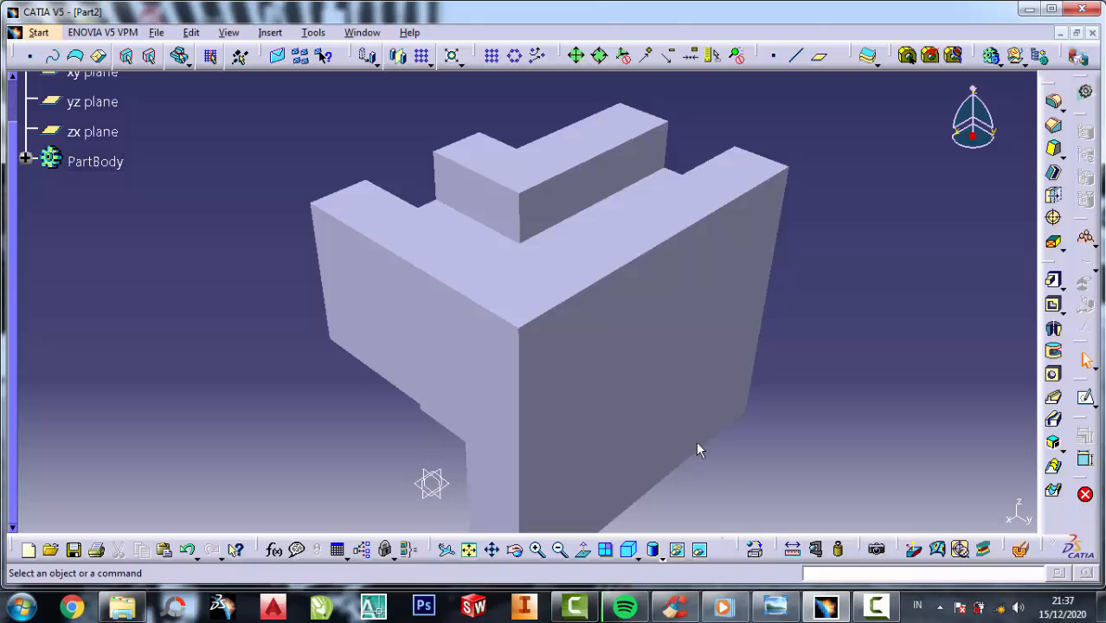
left_click(515, 550)
left_click_drag(517, 524, 645, 443)
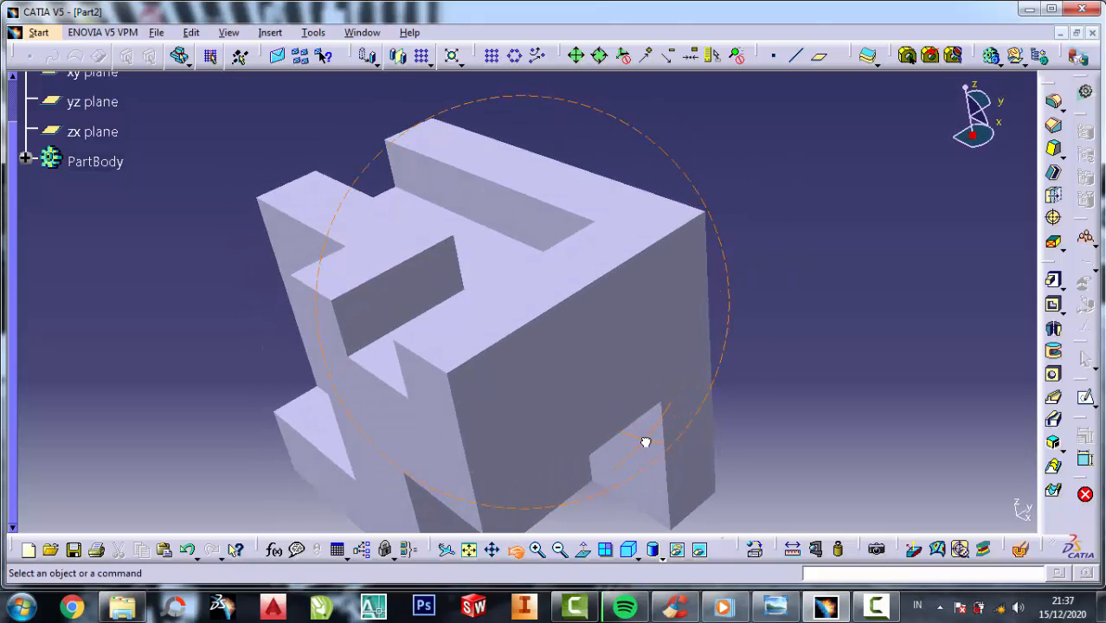
middle_click_drag(548, 368, 550, 335)
scroll(551, 346, "down", 1)
left_click(561, 550)
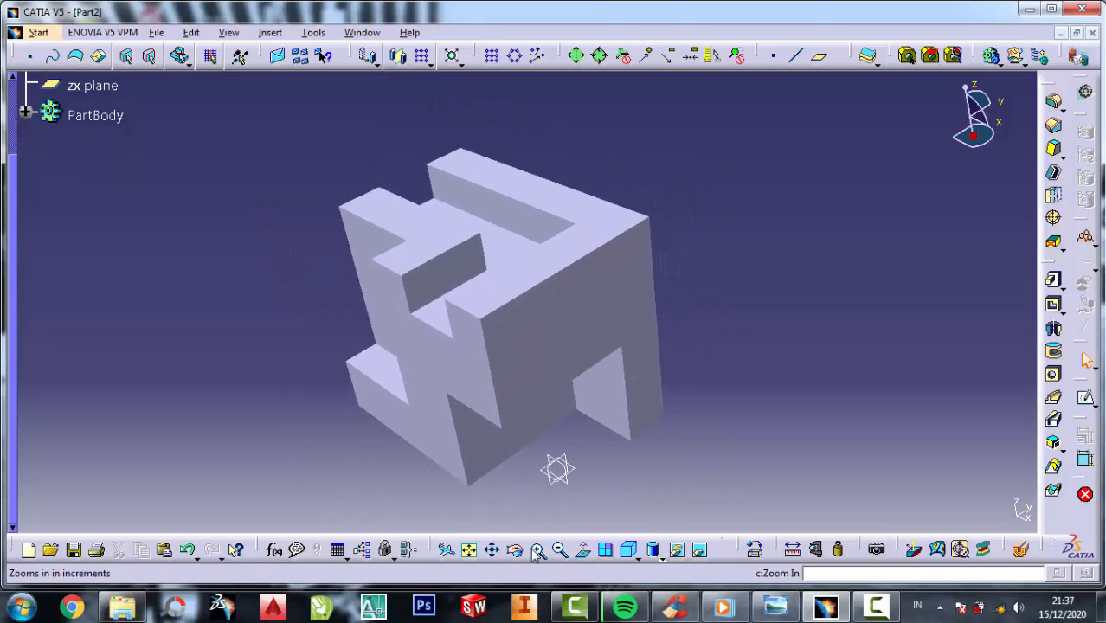
middle_click_drag(457, 419, 534, 358)
middle_click_drag(667, 281, 583, 288)
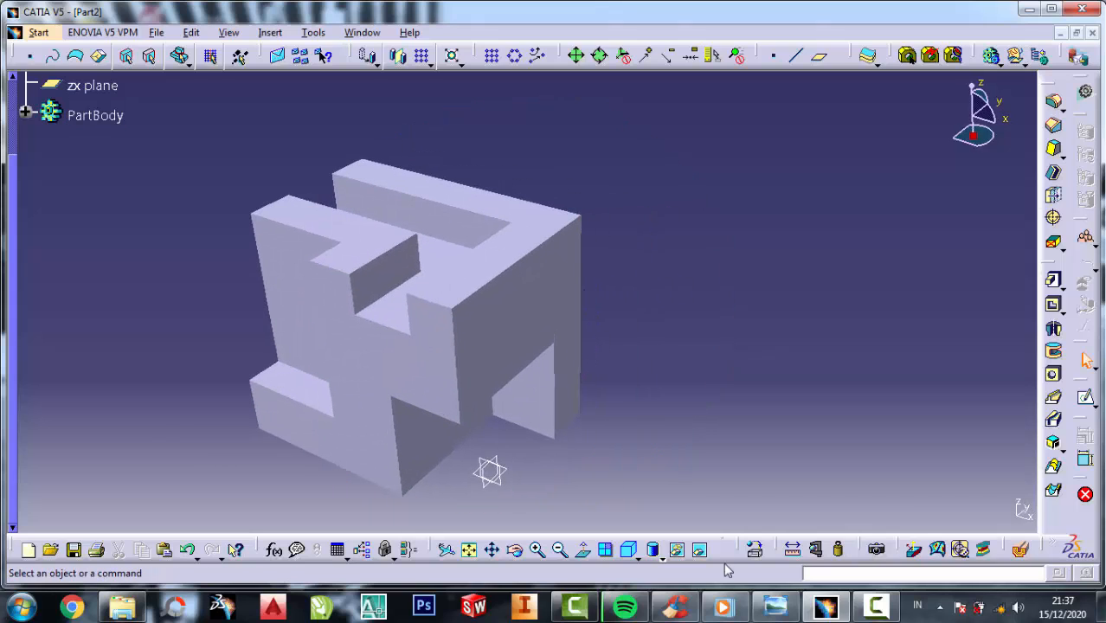
Step: Compare the modelled block with the dimensioned isometric picture in Windows Photo Viewer, and return to the CATIA part
left_click(779, 613)
scroll(891, 245, "up", 1)
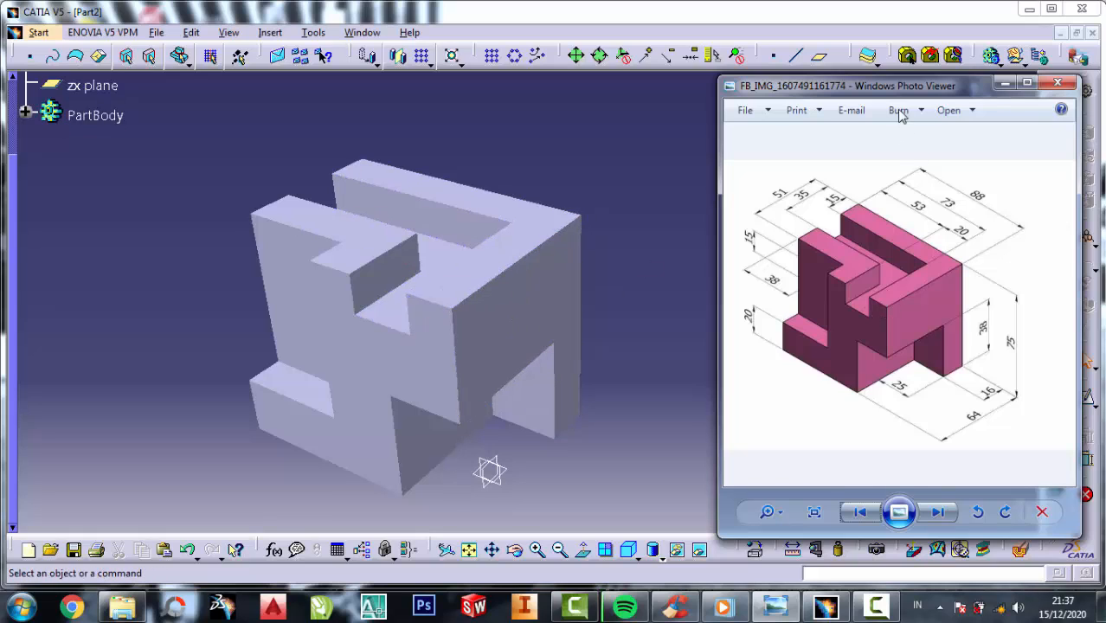
left_click(608, 141)
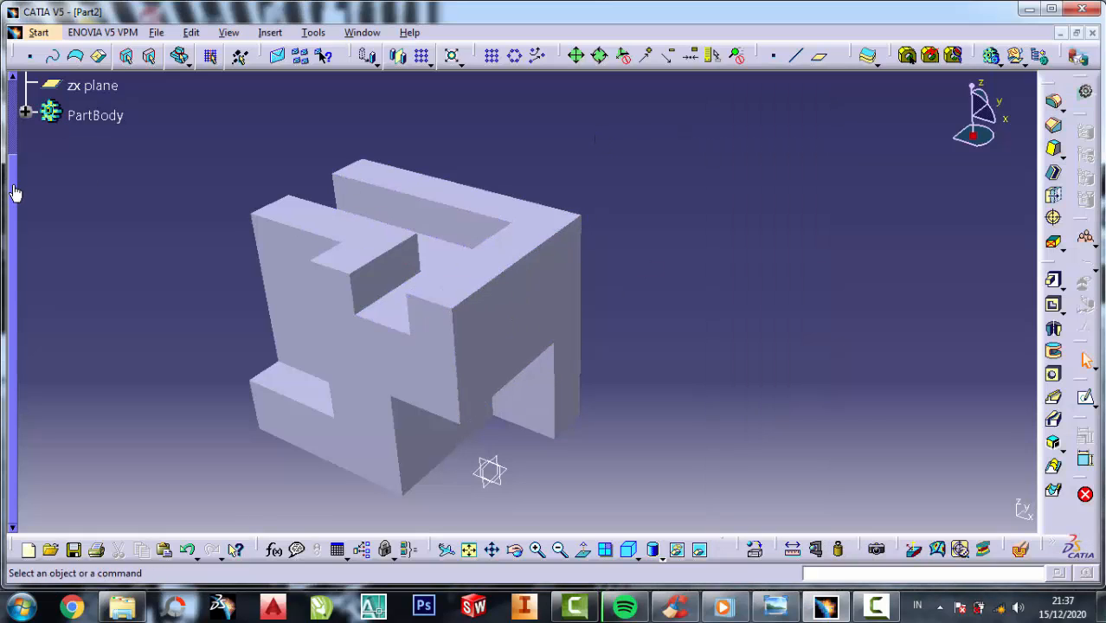
Step: Create a Drafting drawing of the block with the front, bottom and right view layout on an A4 ISO landscape sheet
left_click_drag(14, 192, 15, 145)
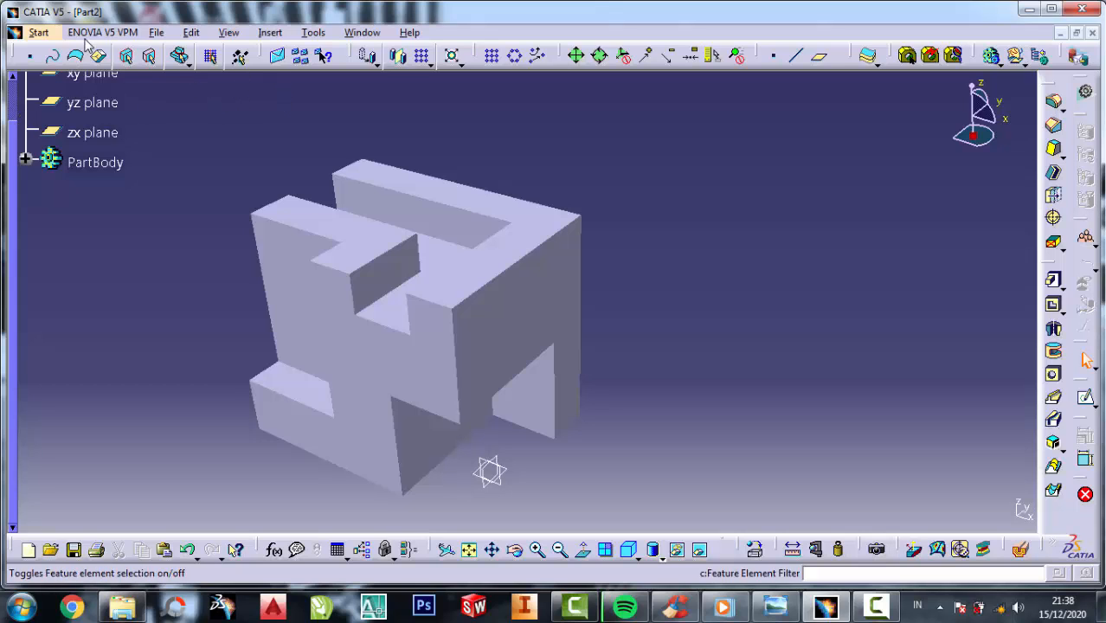
left_click(38, 32)
mouse_move(139, 74)
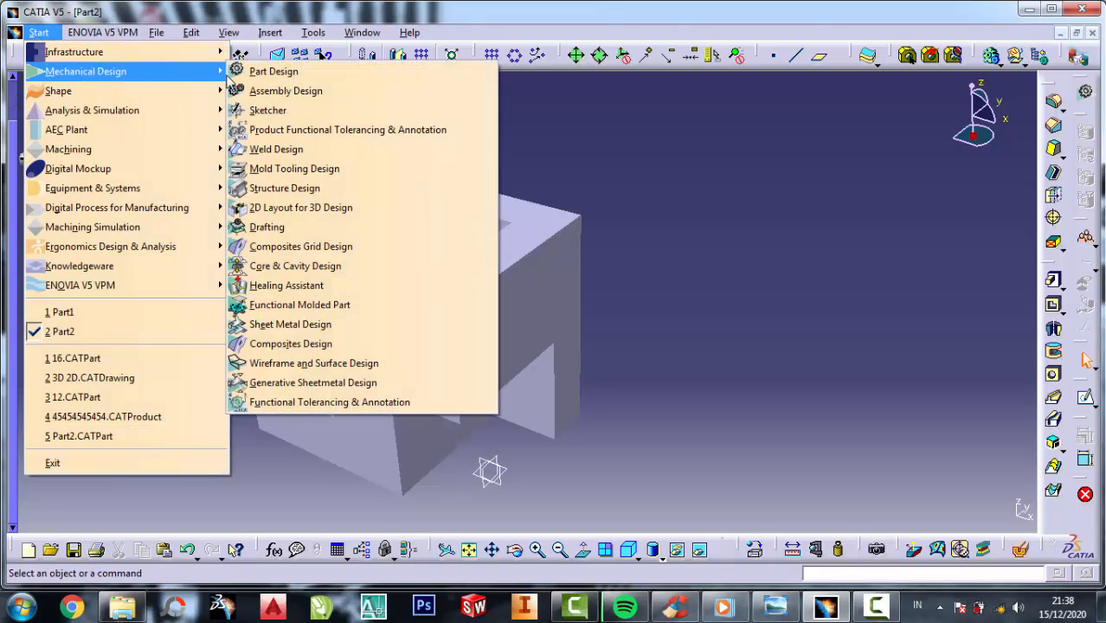
left_click(260, 227)
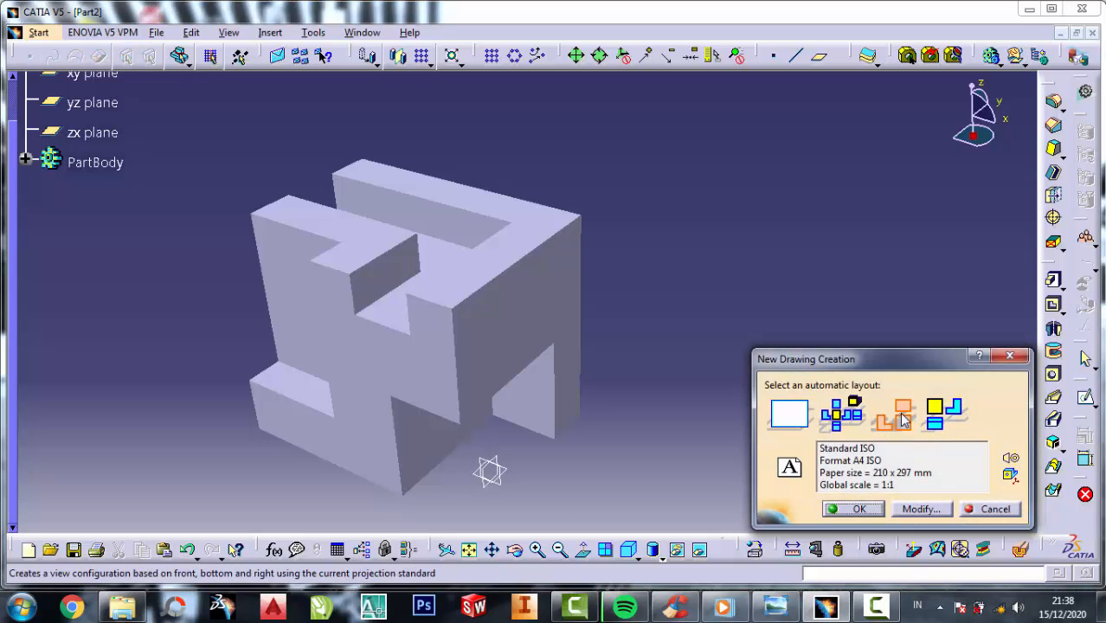
left_click(918, 509)
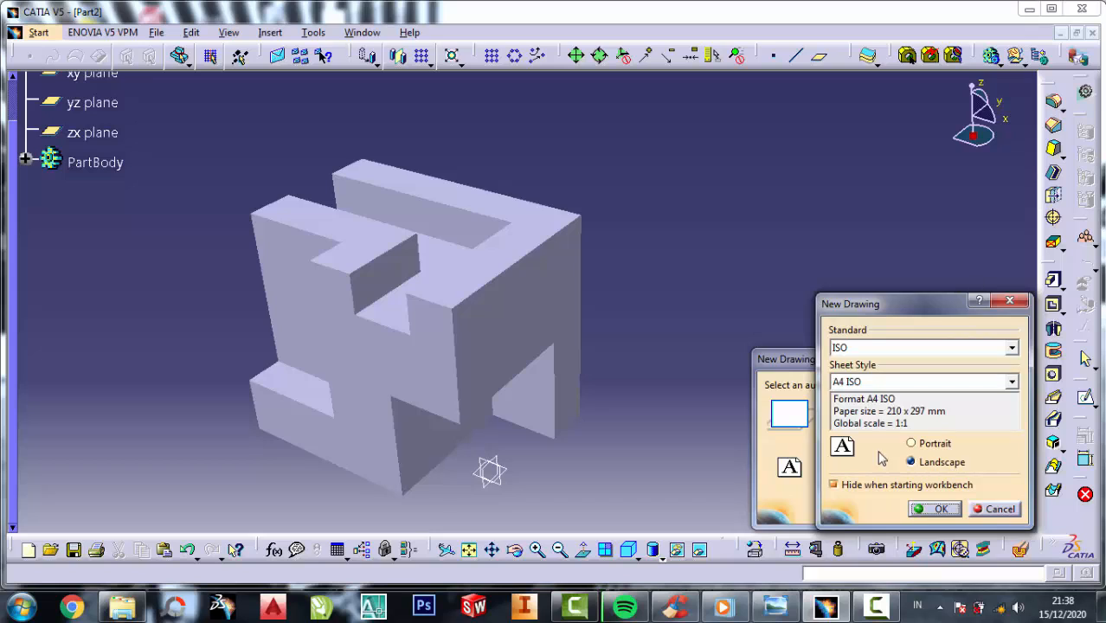
left_click(865, 382)
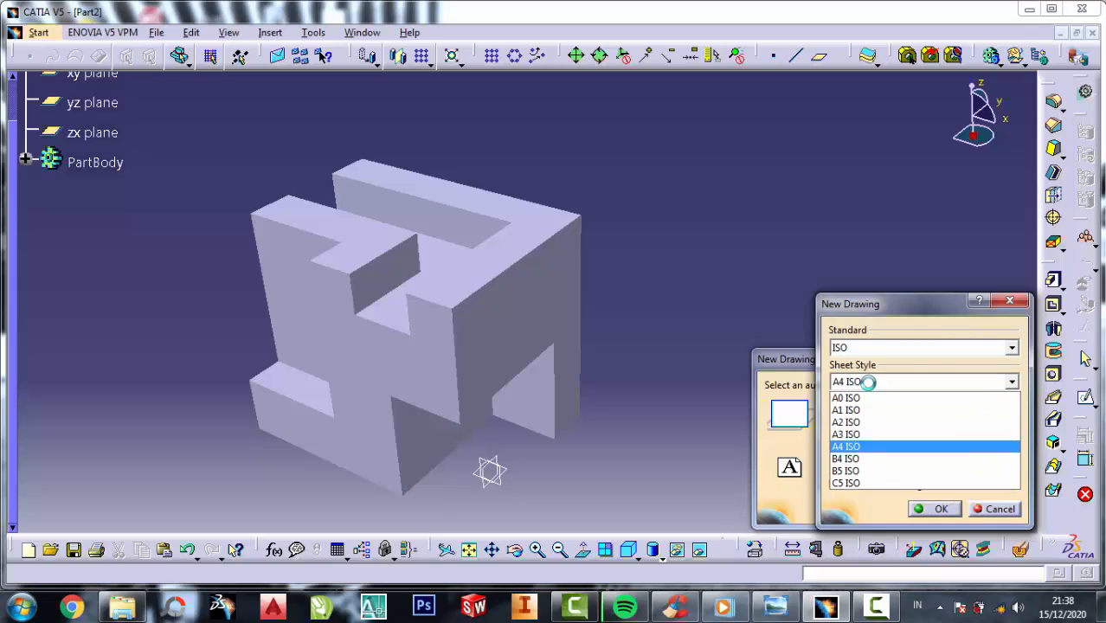
left_click(870, 448)
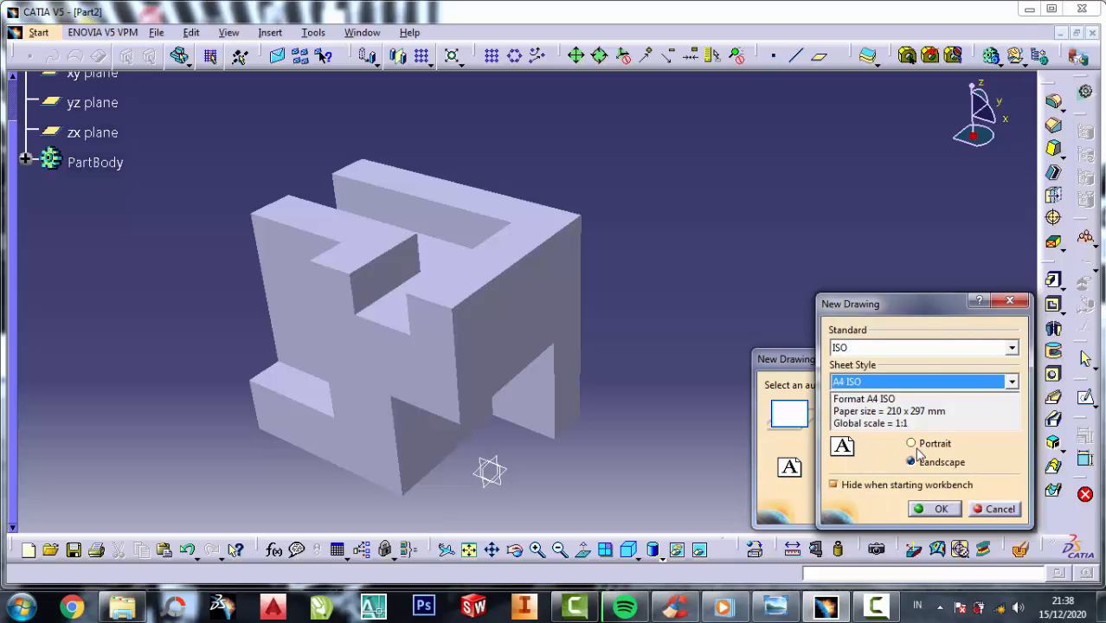
left_click(917, 445)
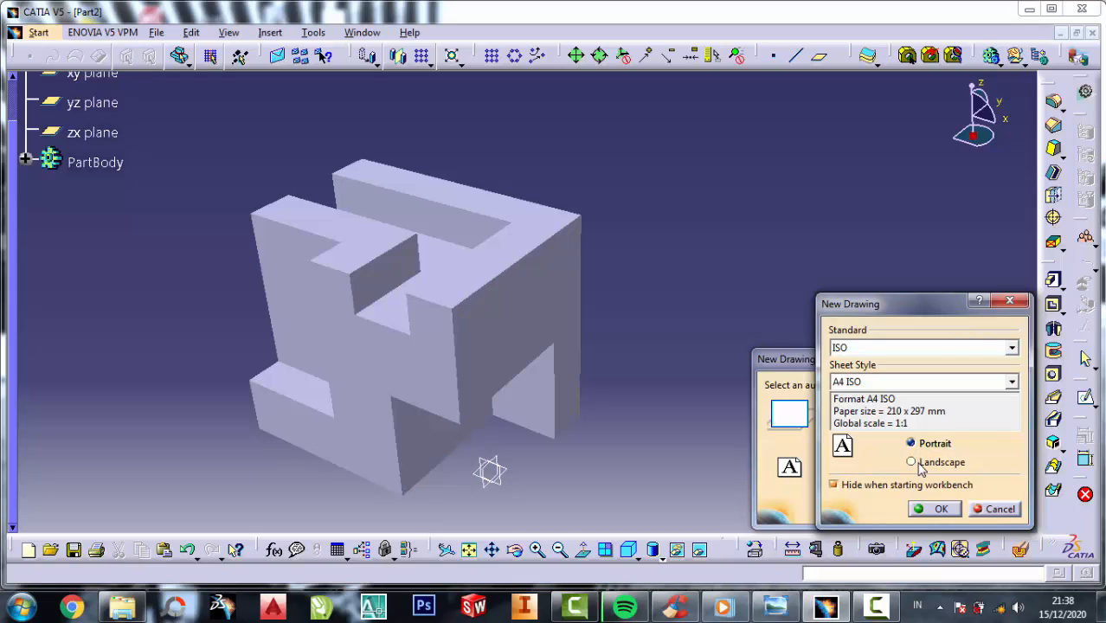
left_click(913, 463)
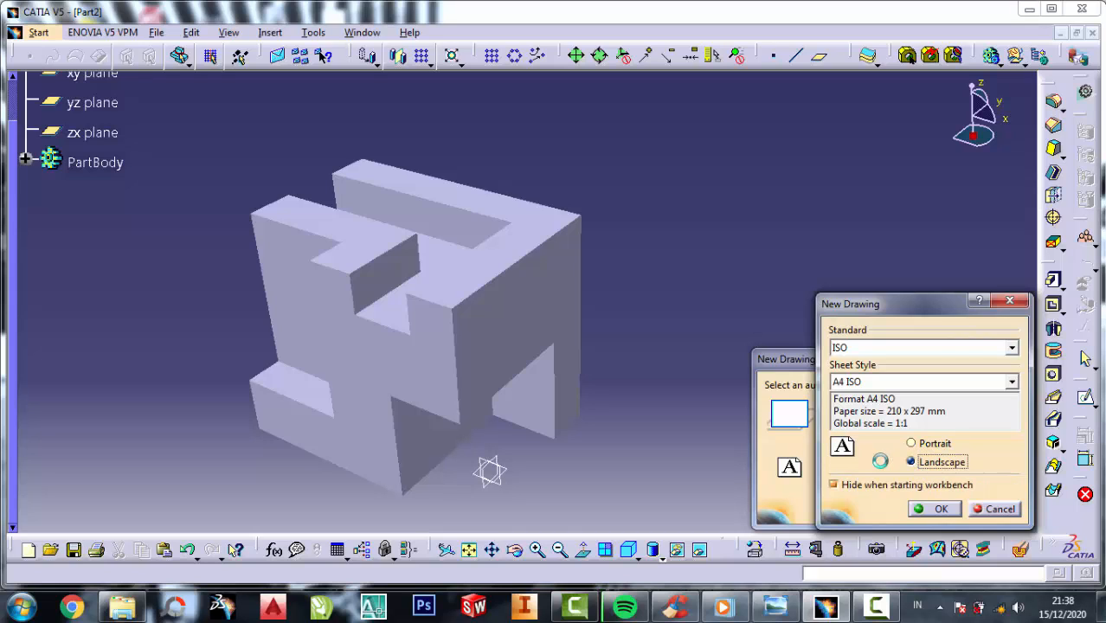
left_click(940, 510)
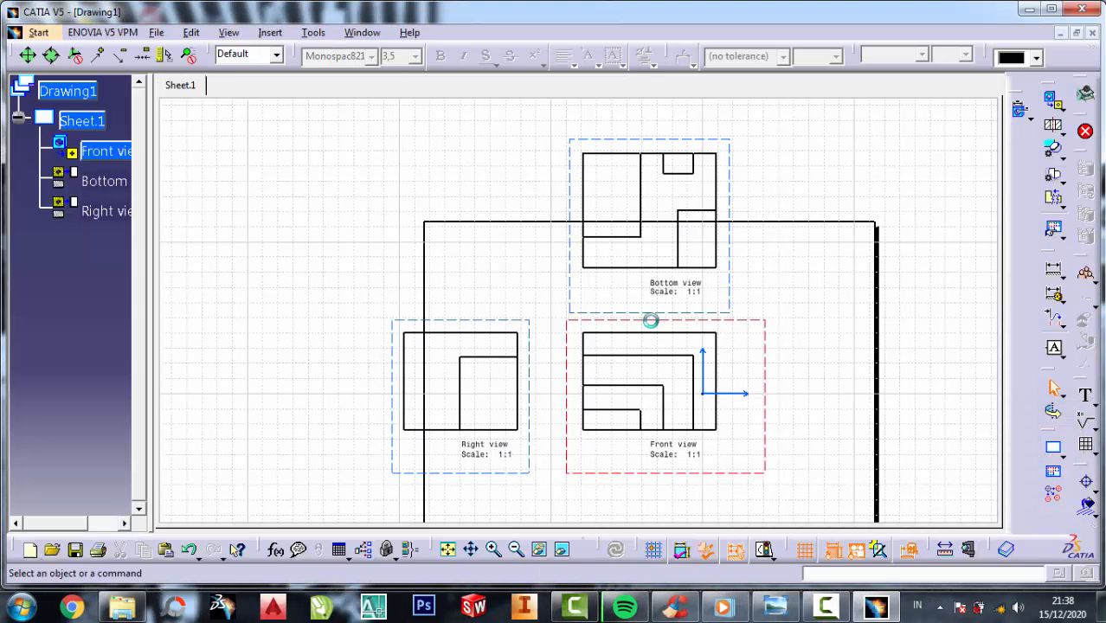
Step: Set the scale of the front, bottom and right views to 1:2
middle_click_drag(792, 333, 735, 308)
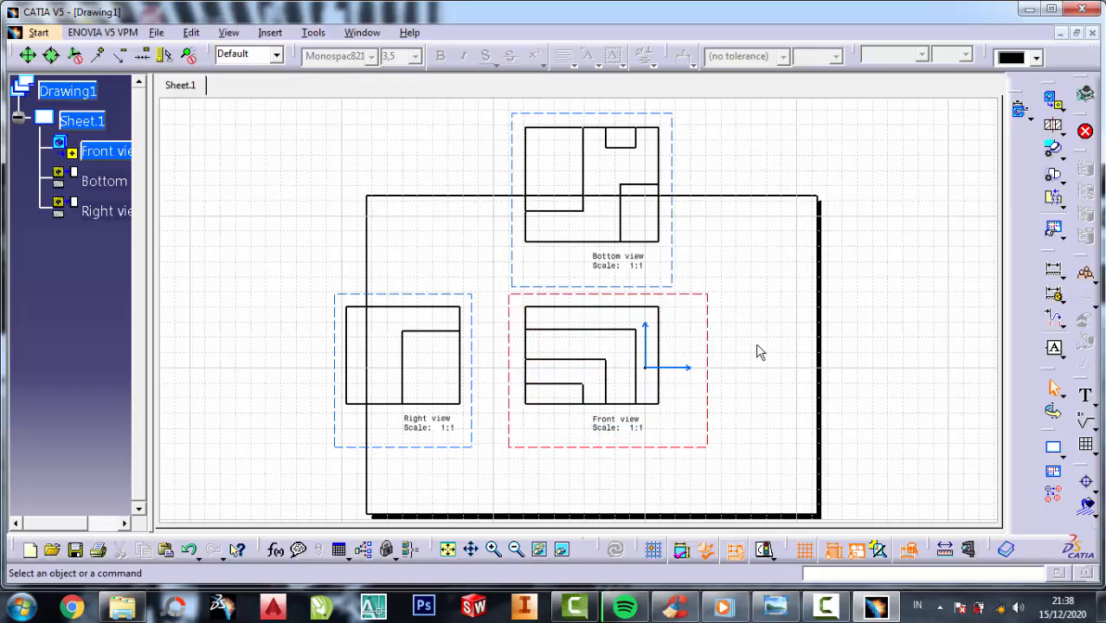
left_click(102, 181)
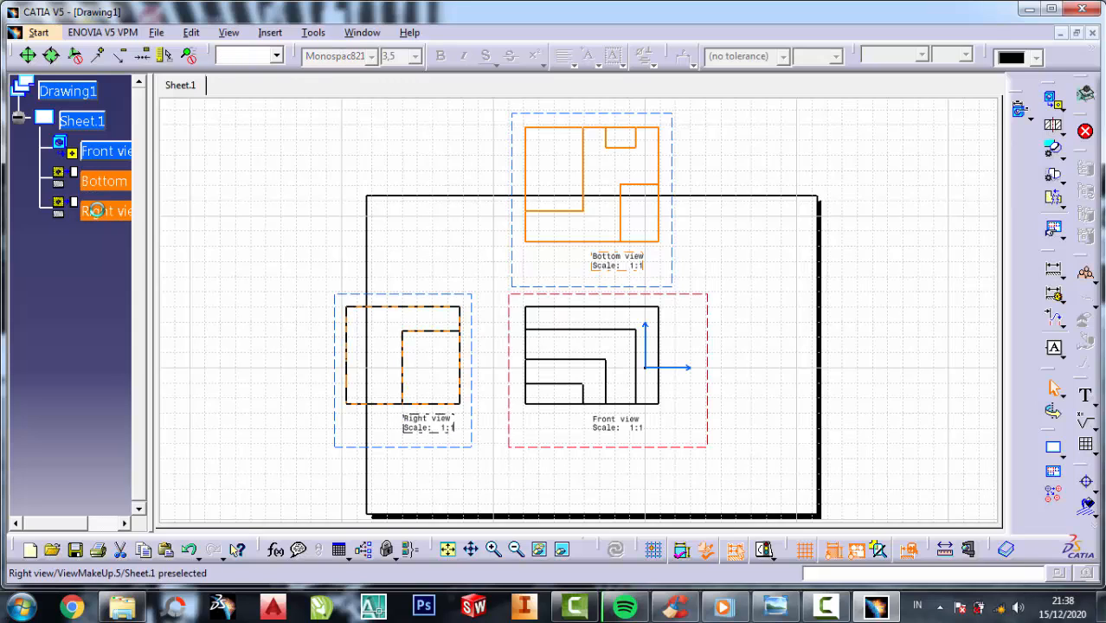
left_click(105, 213, "ctrl")
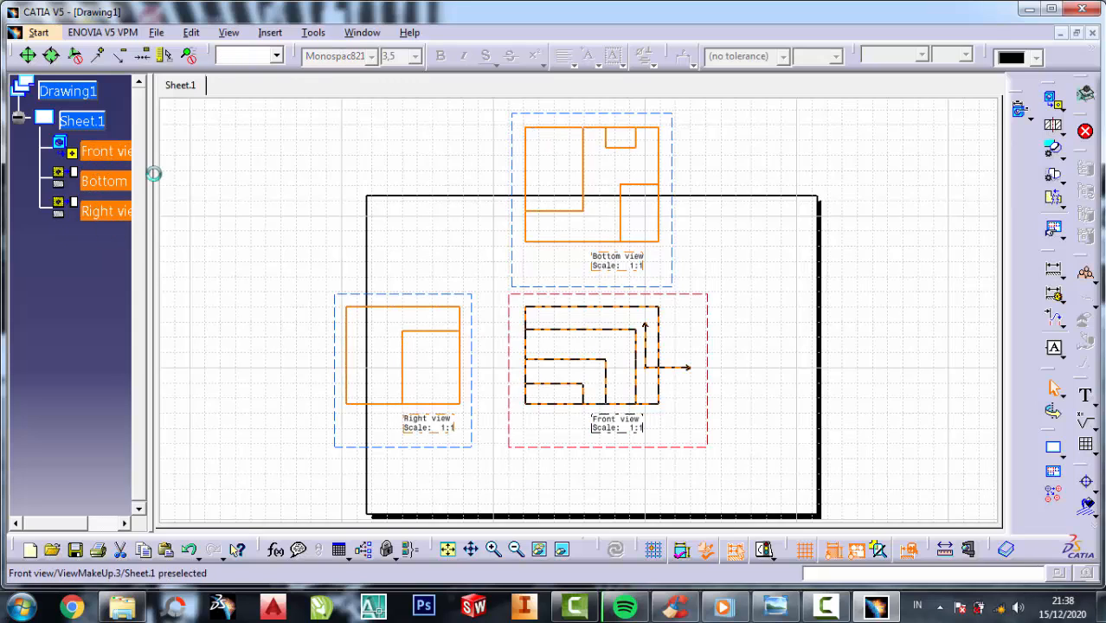
right_click(111, 154)
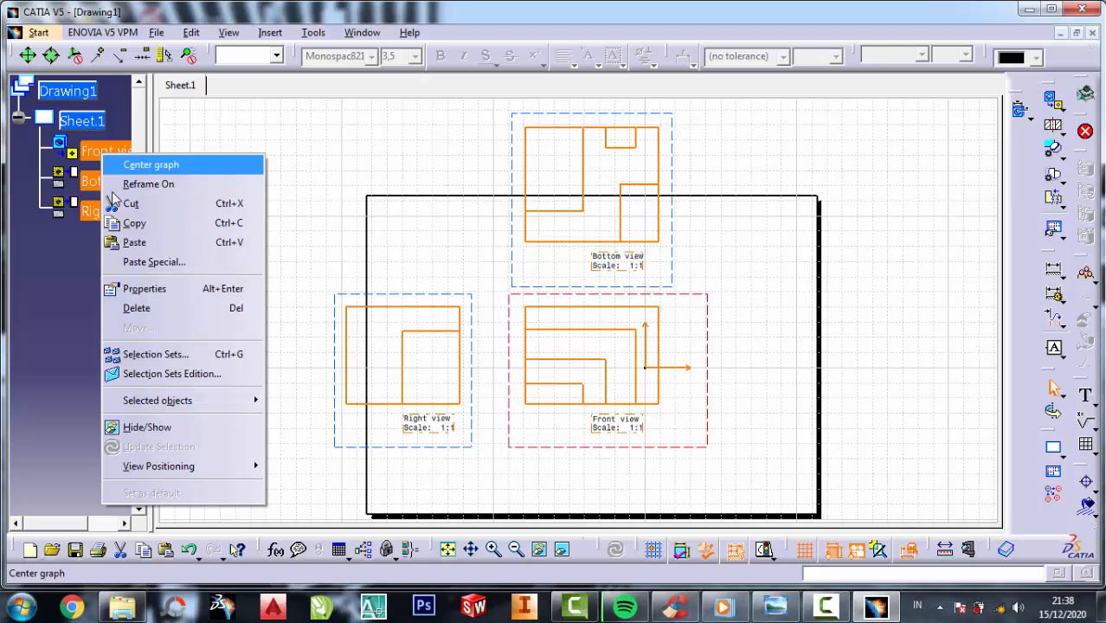
left_click(152, 289)
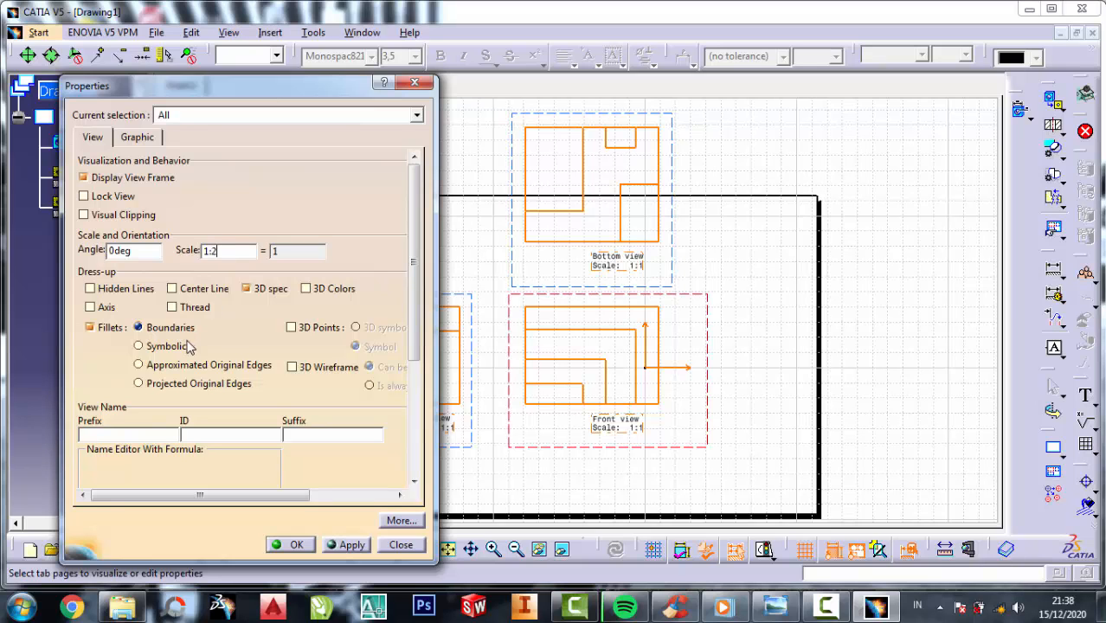
left_click(292, 545)
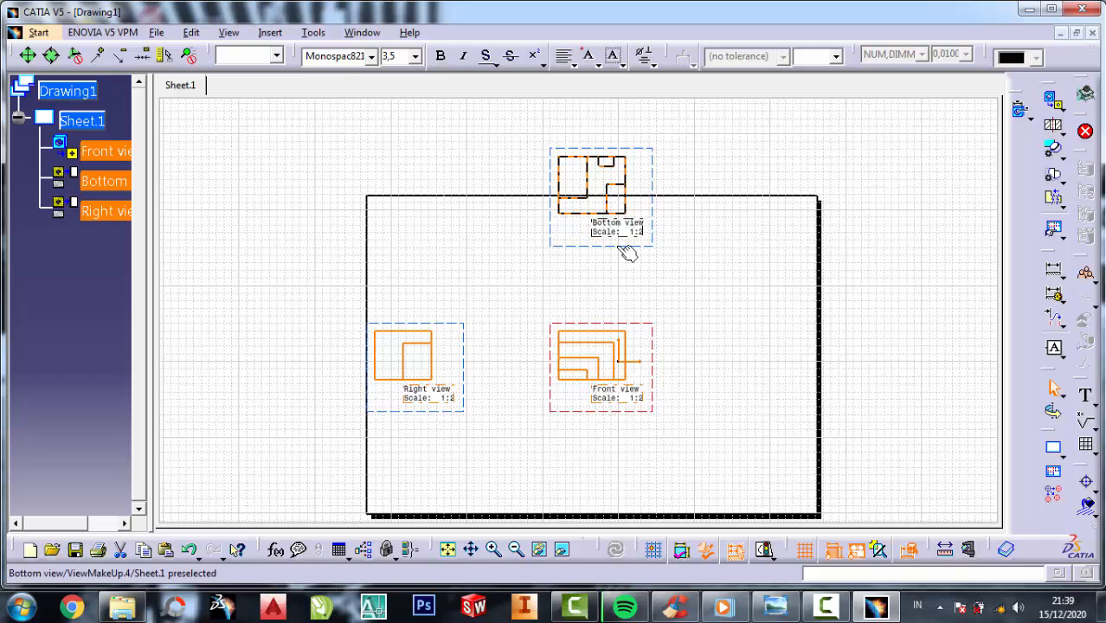
Step: Move the bottom and right views closer to the front view and shift the whole group up within the sheet
mouse_move(618, 251)
left_mouse_down()
mouse_move(653, 302)
mouse_move(647, 360)
left_mouse_up()
left_click(658, 311)
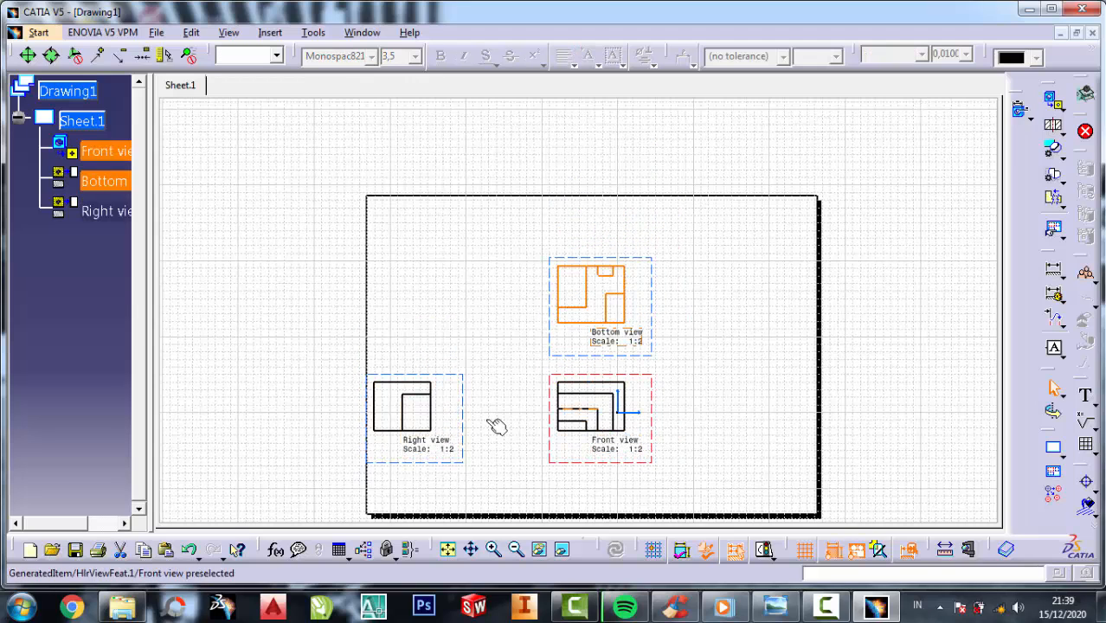
left_click_drag(469, 403, 533, 403)
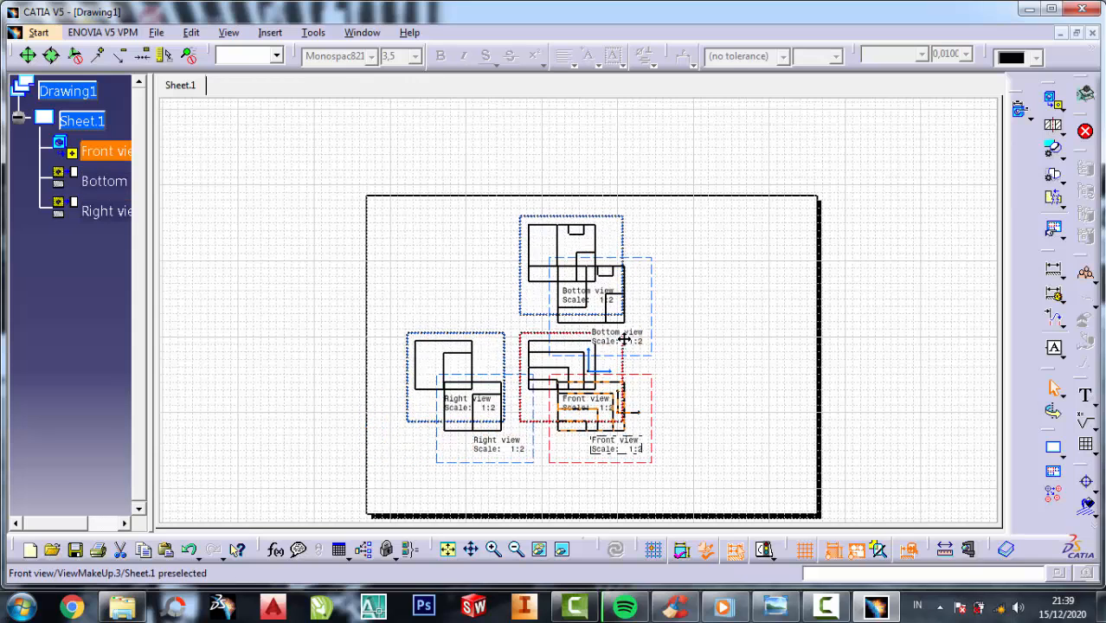
Step: Cut the view name and scale labels from the bottom, front and right views
right_click(586, 300)
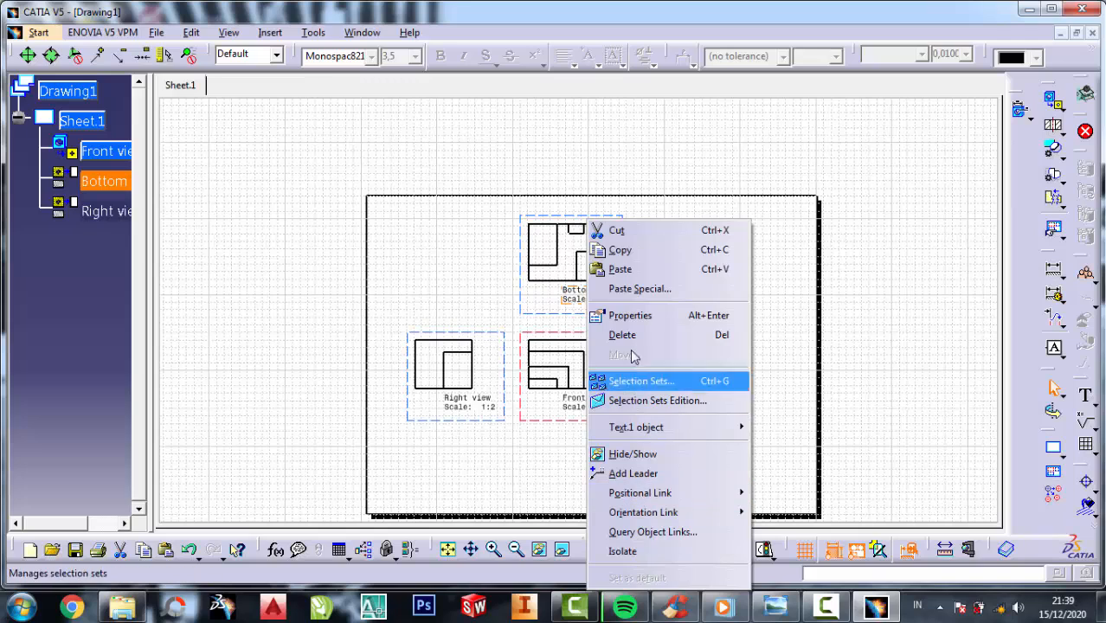
left_click(636, 231)
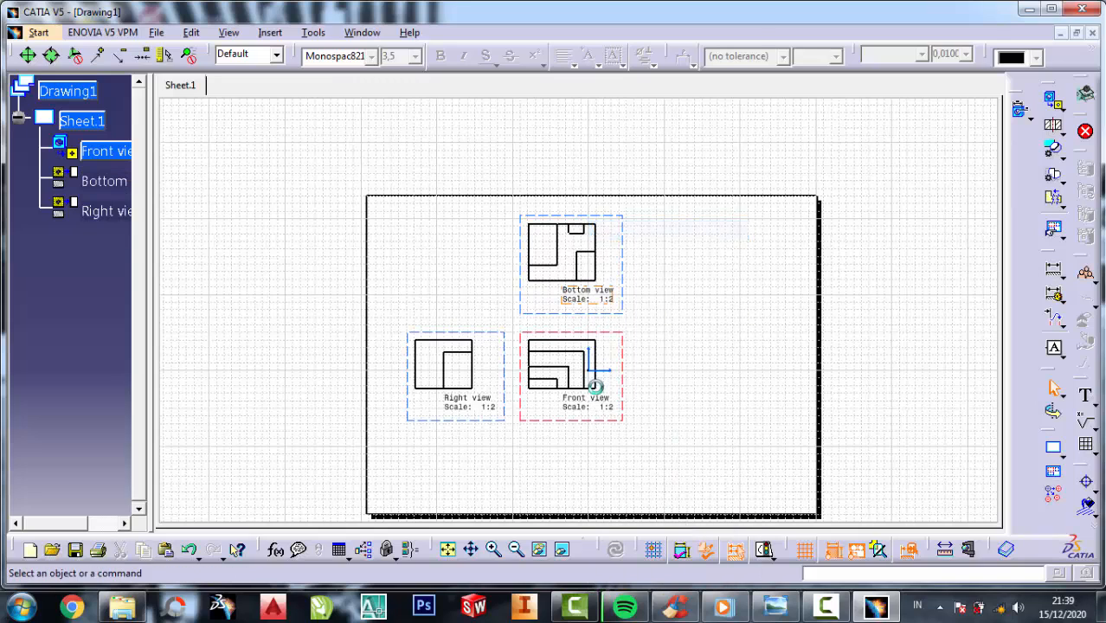
right_click(591, 404)
left_click(675, 45)
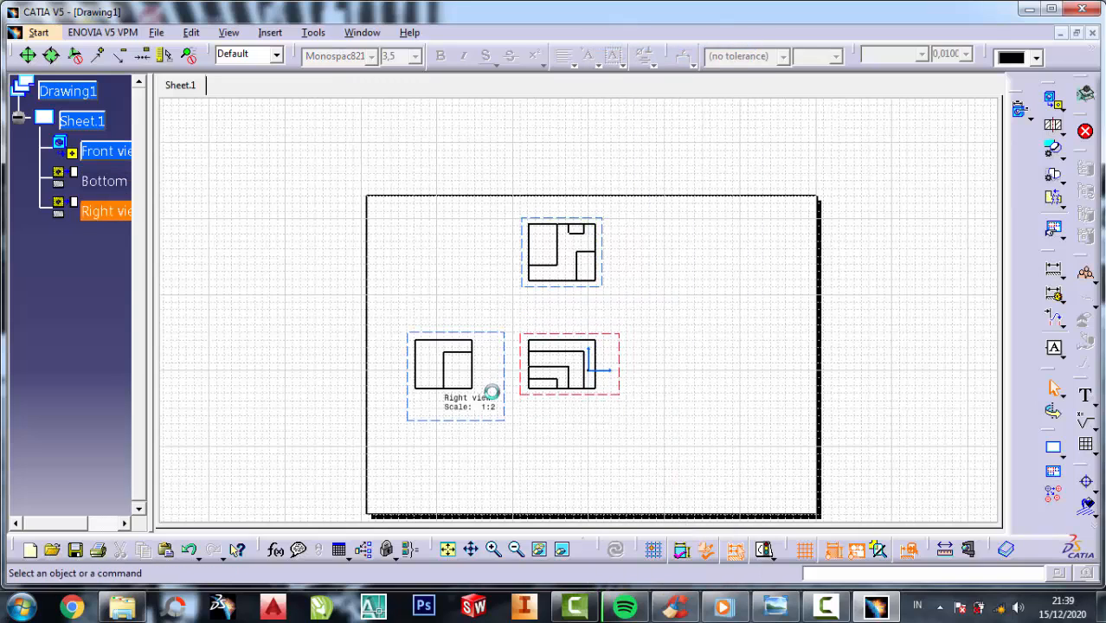
right_click(469, 405)
left_click(523, 45)
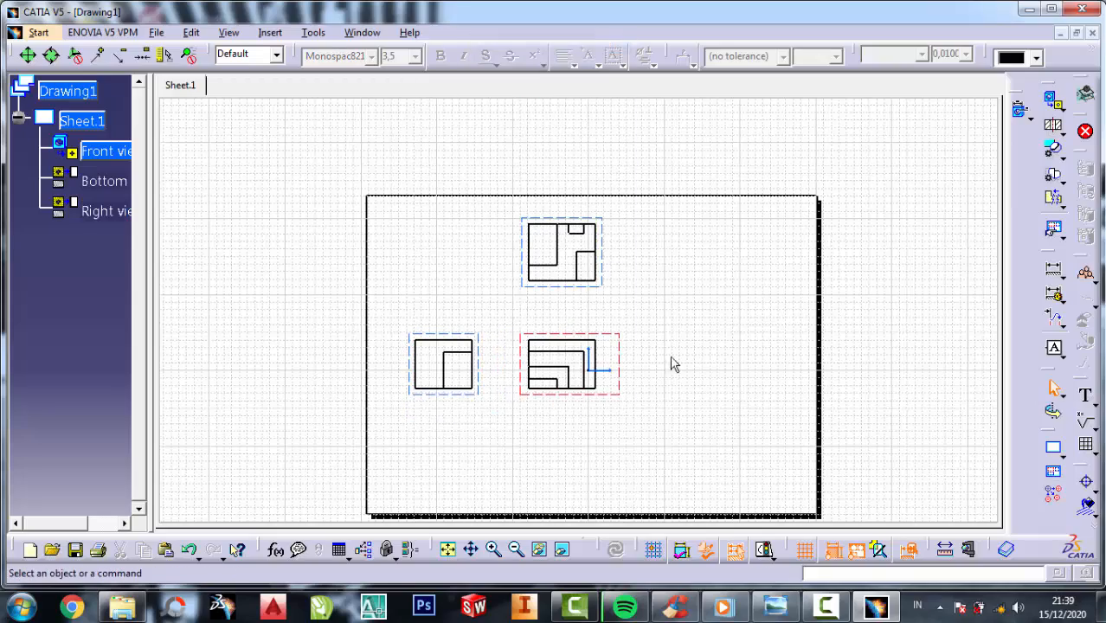
Step: Turn on hidden lines and center lines for the front, bottom and right views
left_click(495, 550)
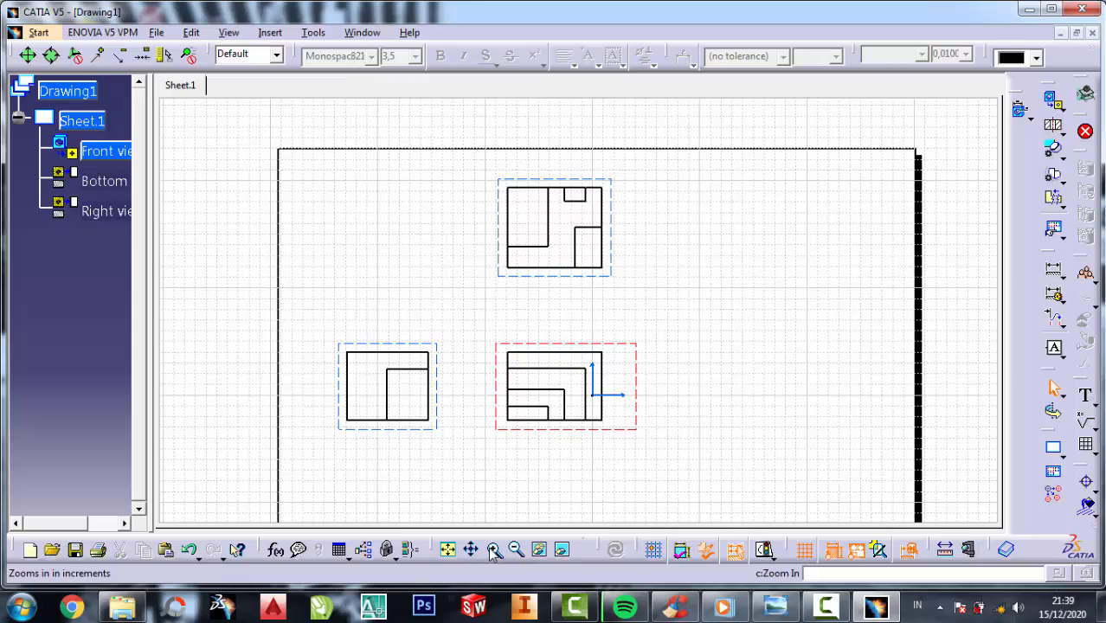
left_click(495, 550)
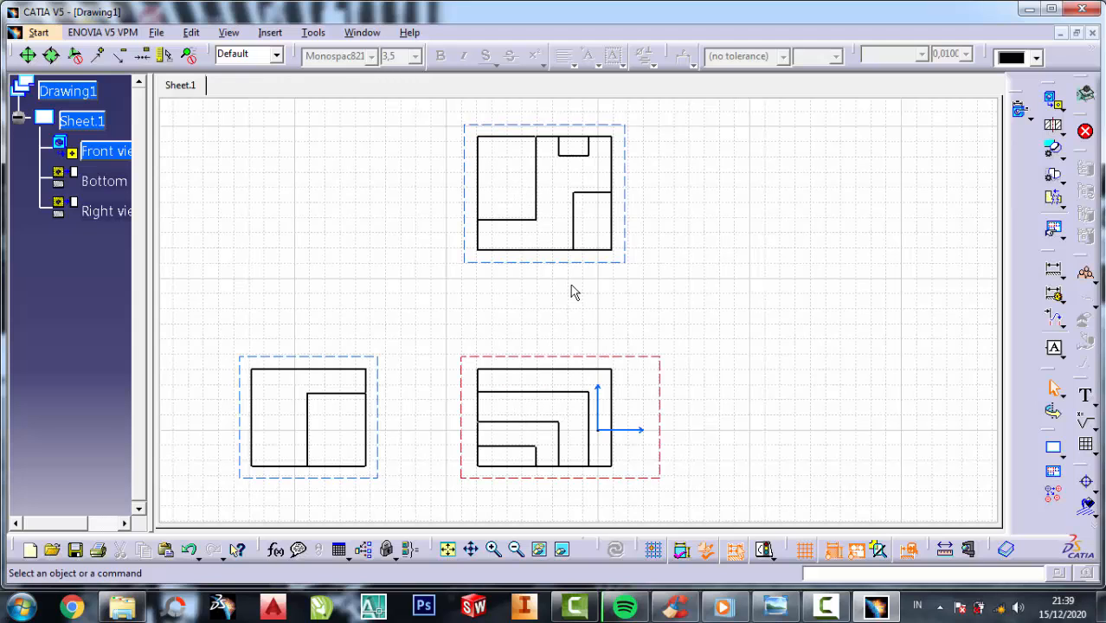
middle_click_drag(402, 238, 443, 235)
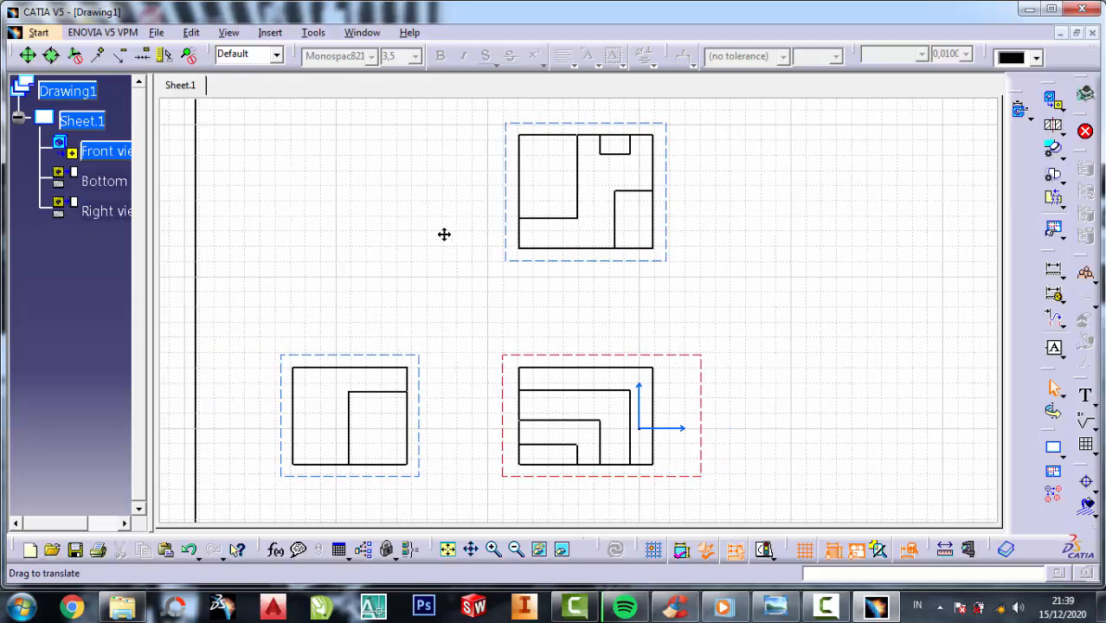
double_click(92, 186)
left_click(91, 213, "shift")
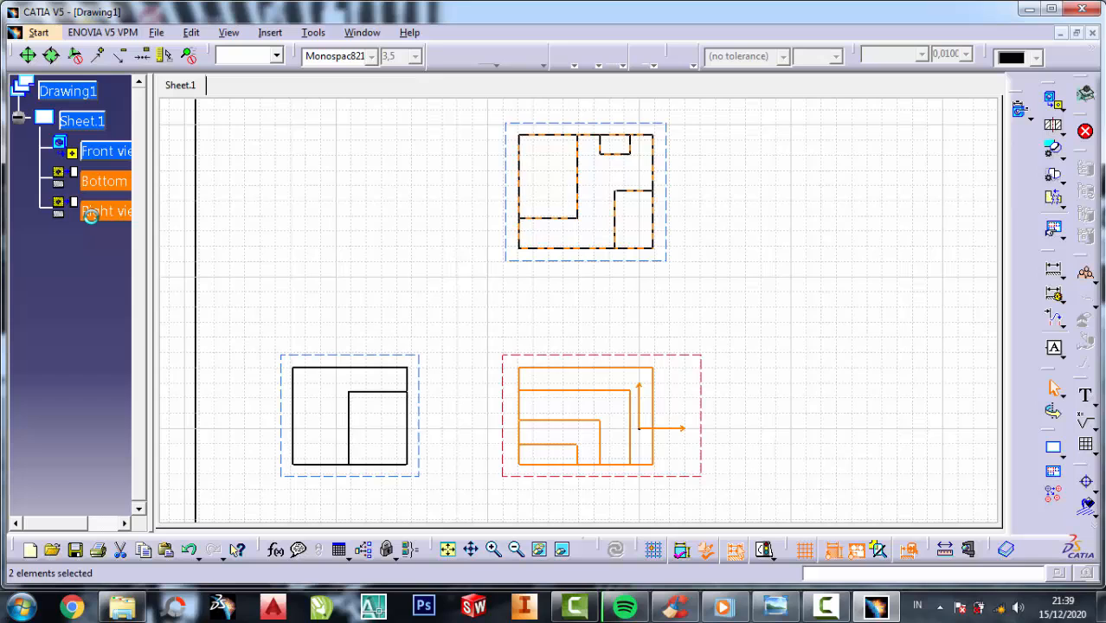
right_click(101, 157, "shift")
left_click(117, 292)
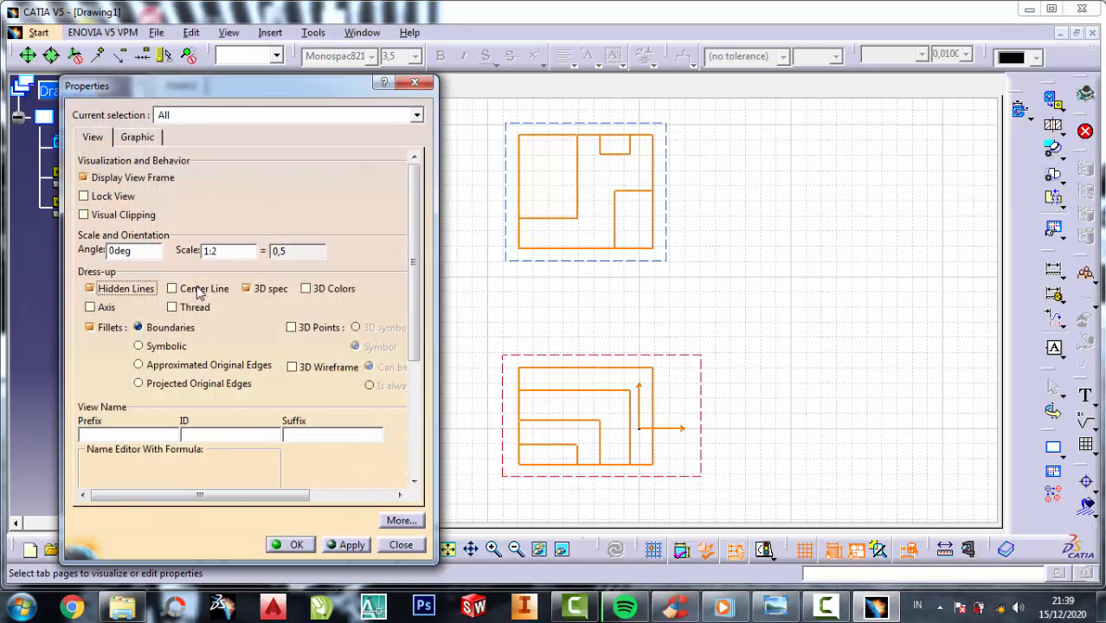
left_click(172, 289)
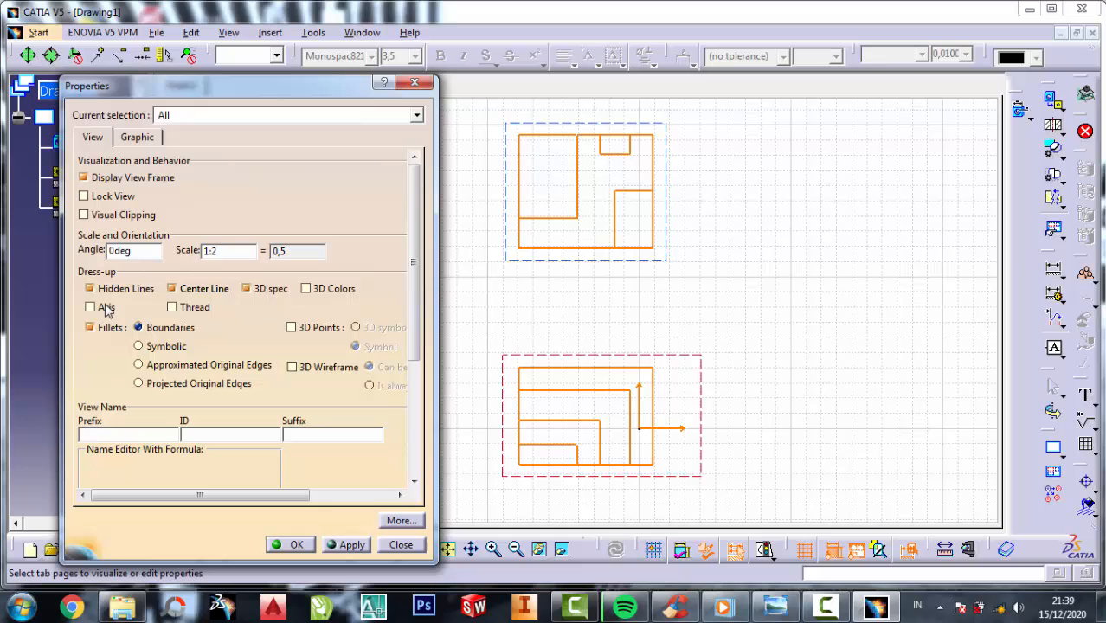
left_click(294, 544)
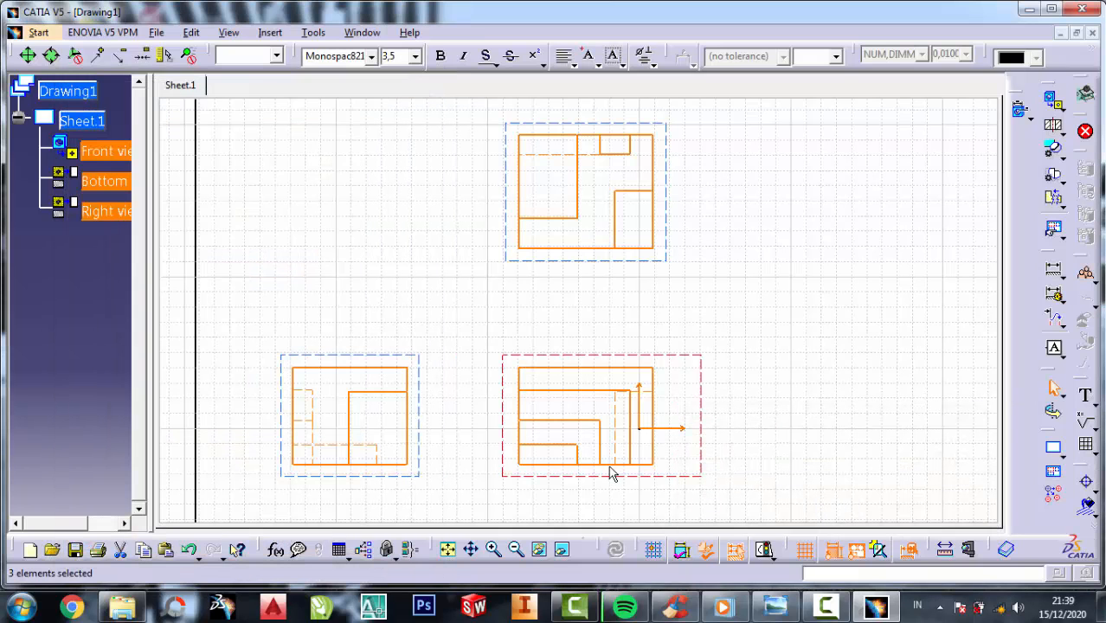
left_click(392, 224)
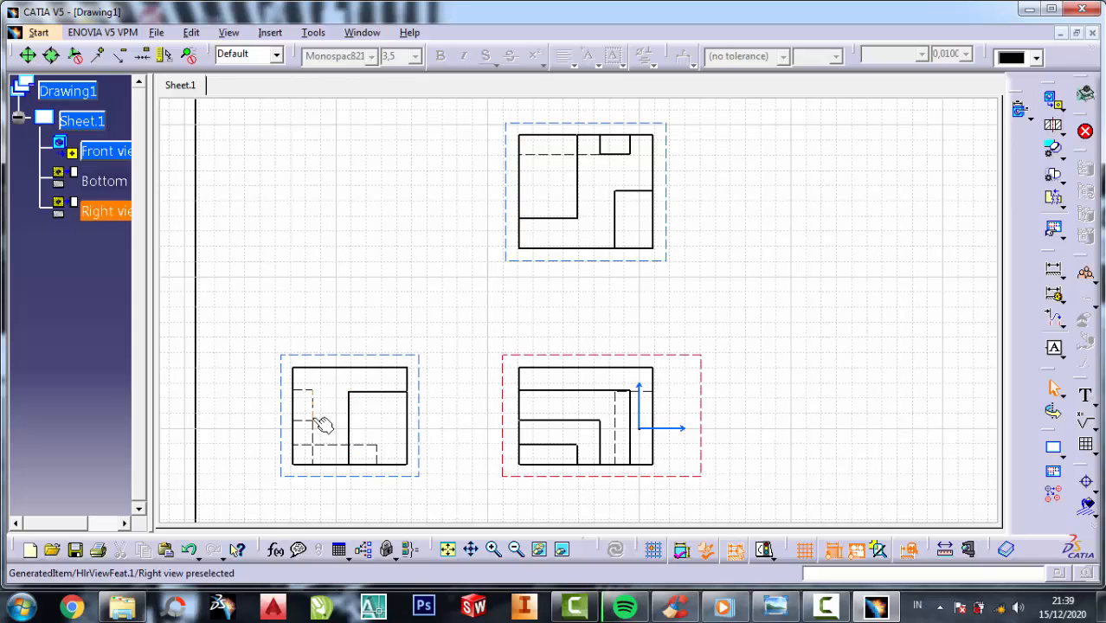
Step: Create an isometric view of the Part2 block on the sheet, beside the three orthographic views
middle_click_drag(652, 360, 610, 353)
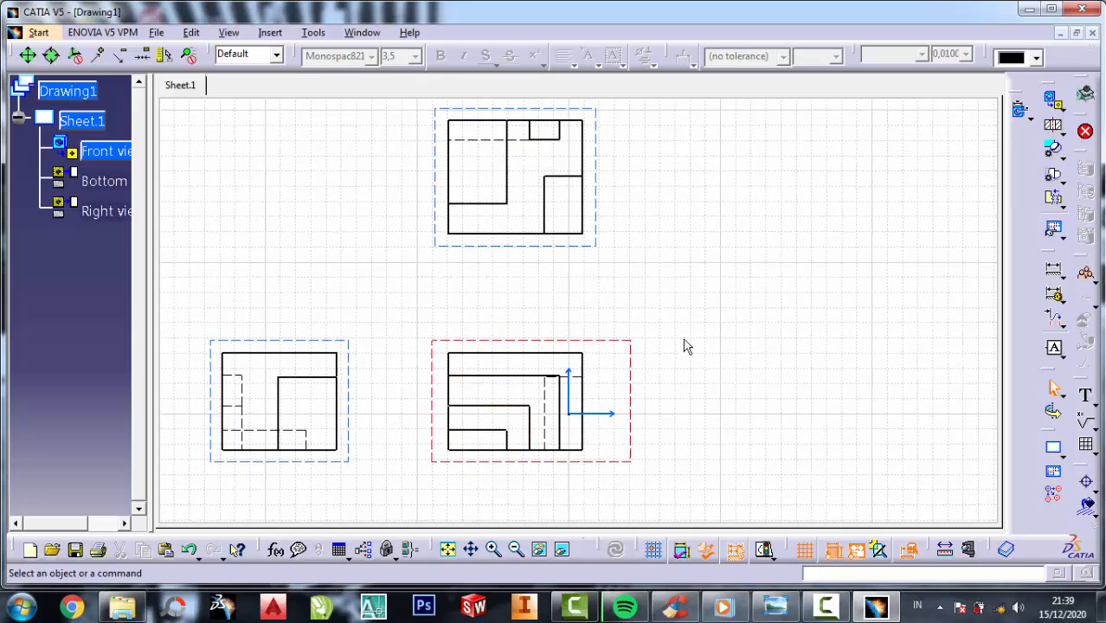
scroll(637, 315, "up", 1)
scroll(636, 317, "down", 2)
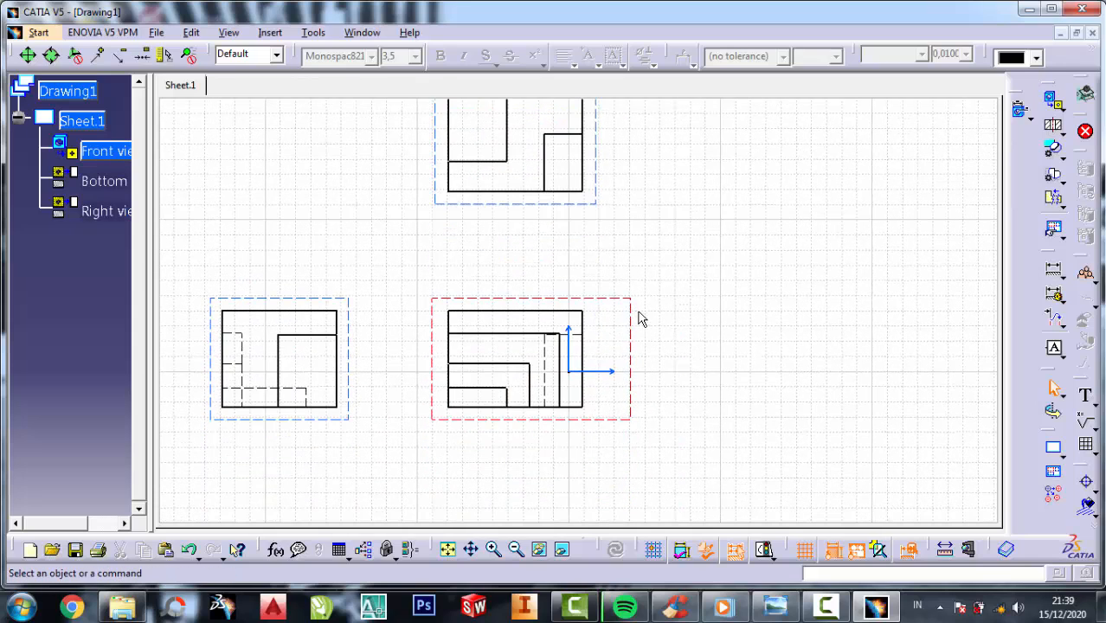
middle_click_drag(641, 318, 599, 345)
middle_click_drag(690, 288, 692, 338)
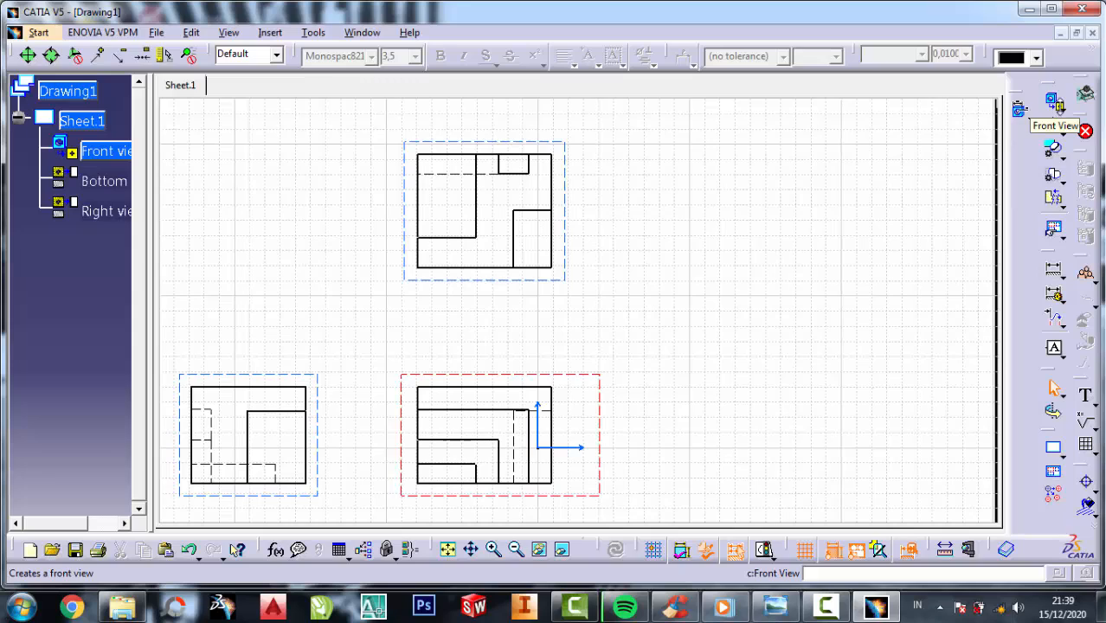
left_click(1061, 109)
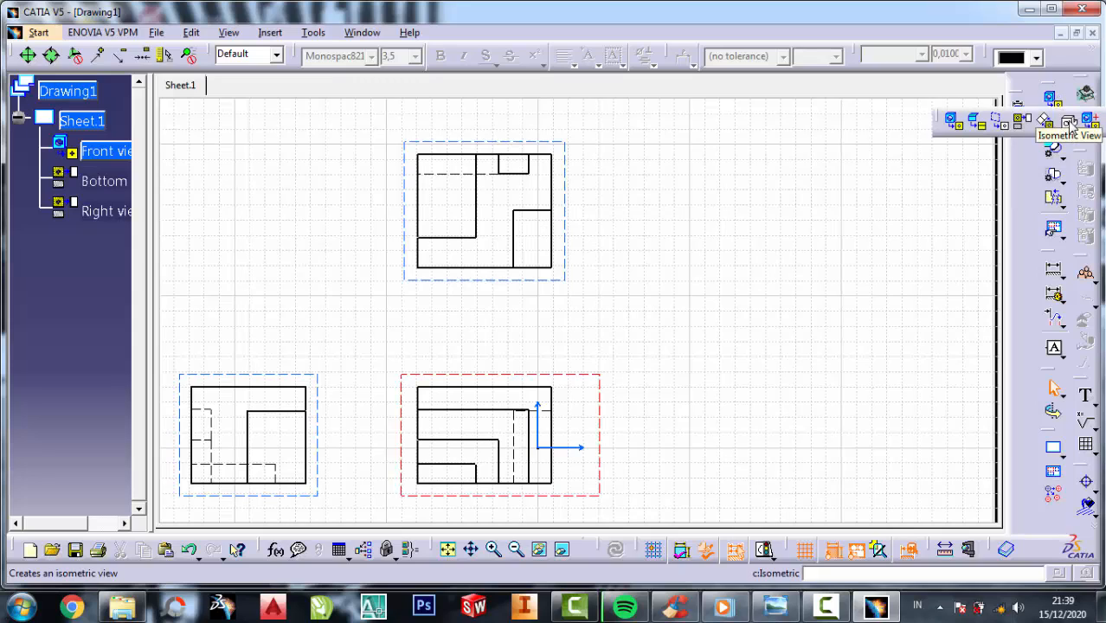
left_click(1071, 122)
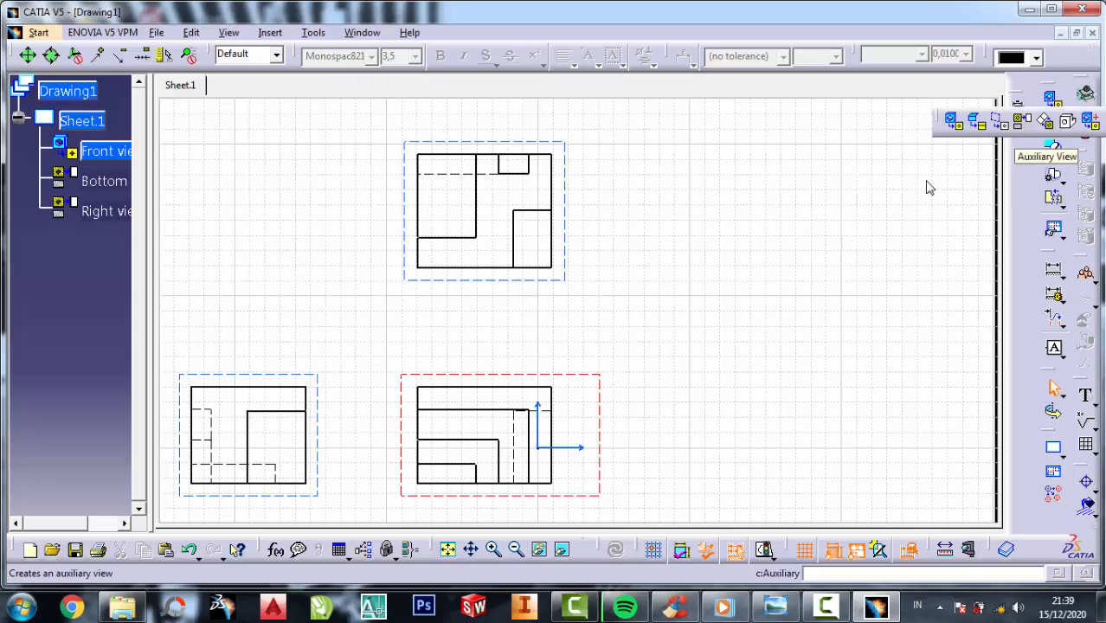
left_click(365, 33)
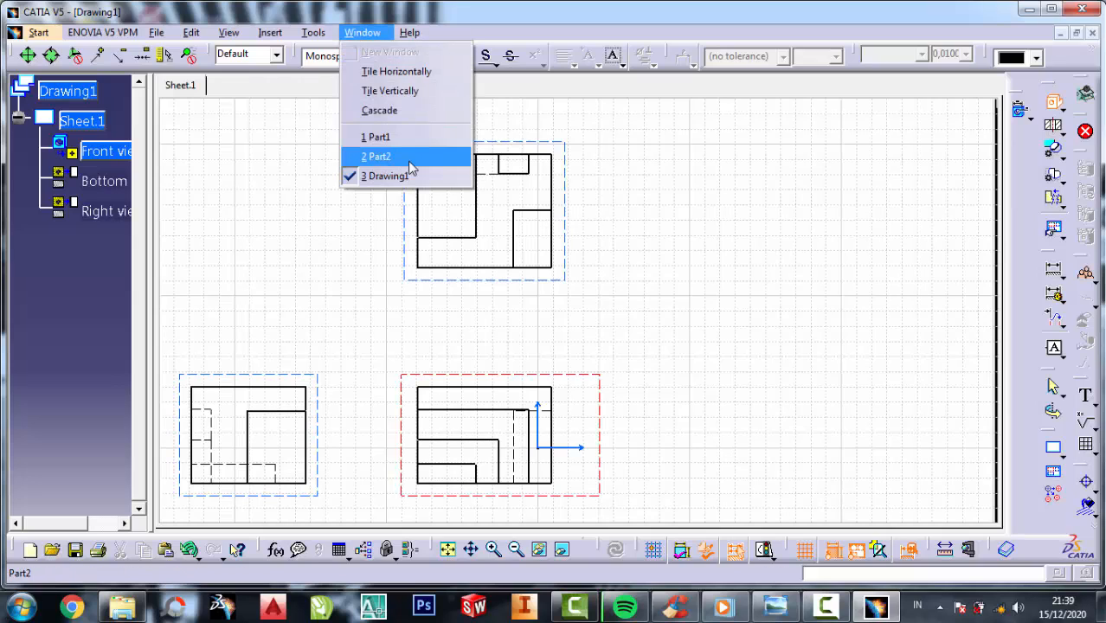
left_click(377, 157)
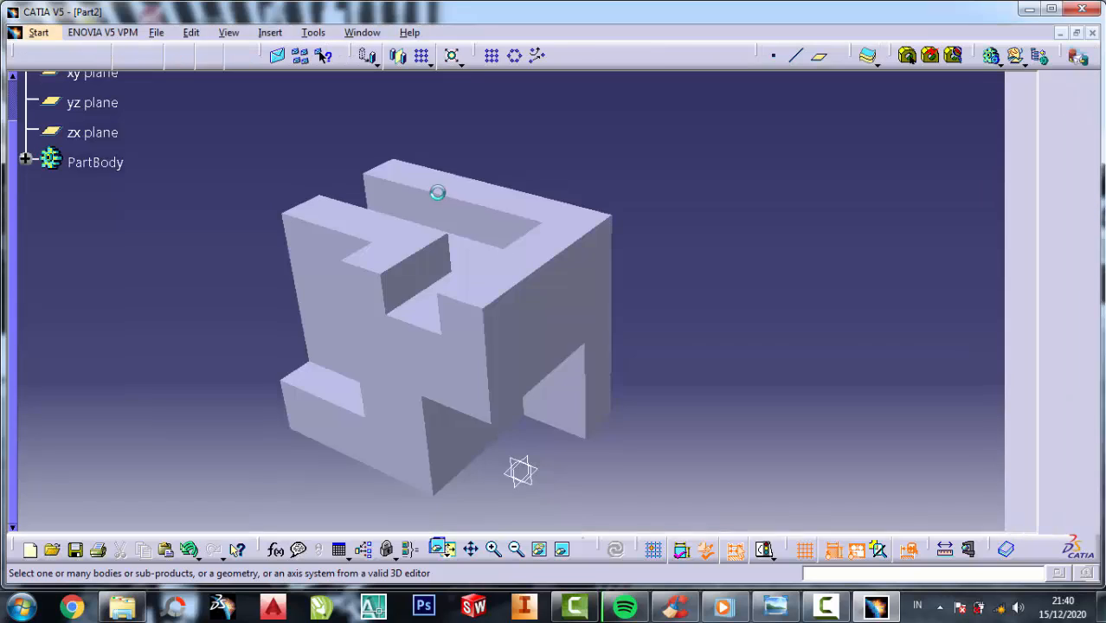
left_click(428, 321)
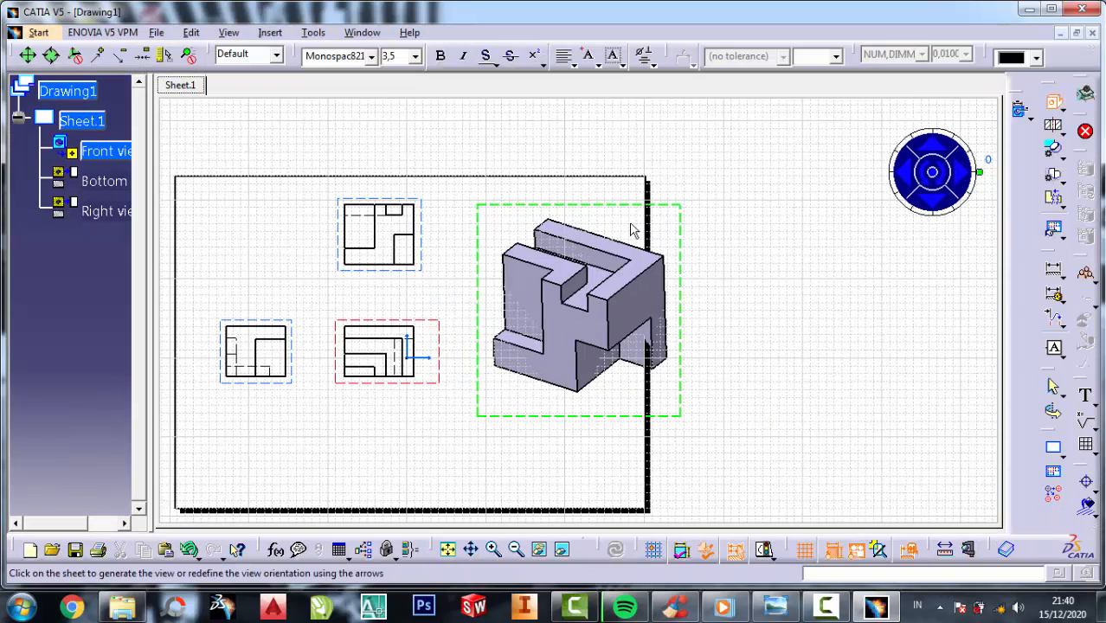
left_click(746, 251)
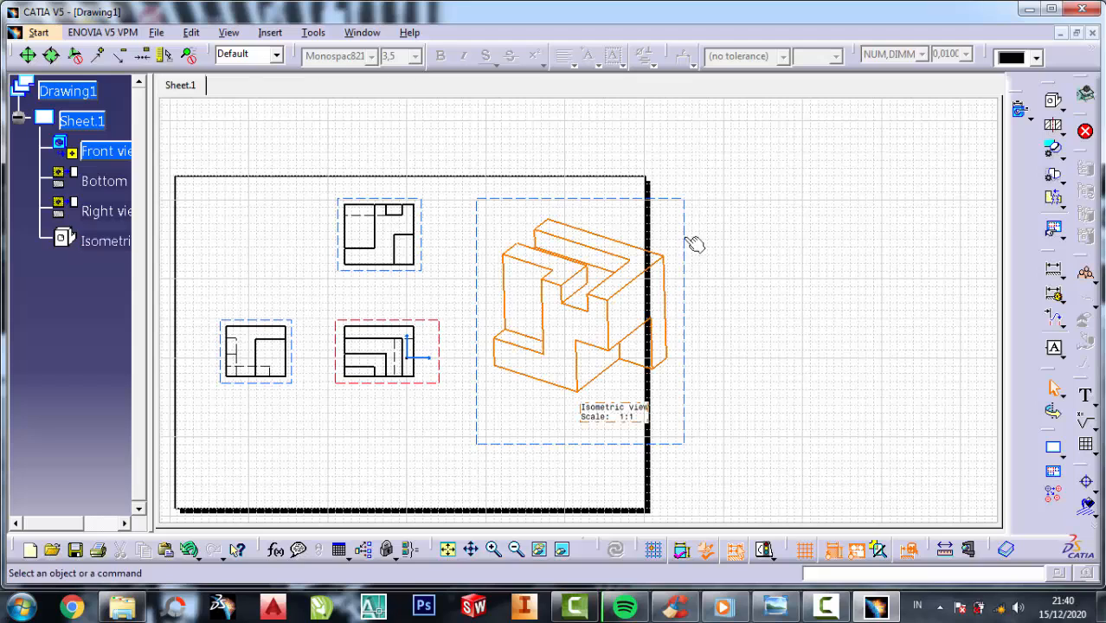
Step: Move the isometric view closer to the orthographic views and cut its name and scale label
left_click_drag(692, 239, 662, 239)
right_click(601, 413)
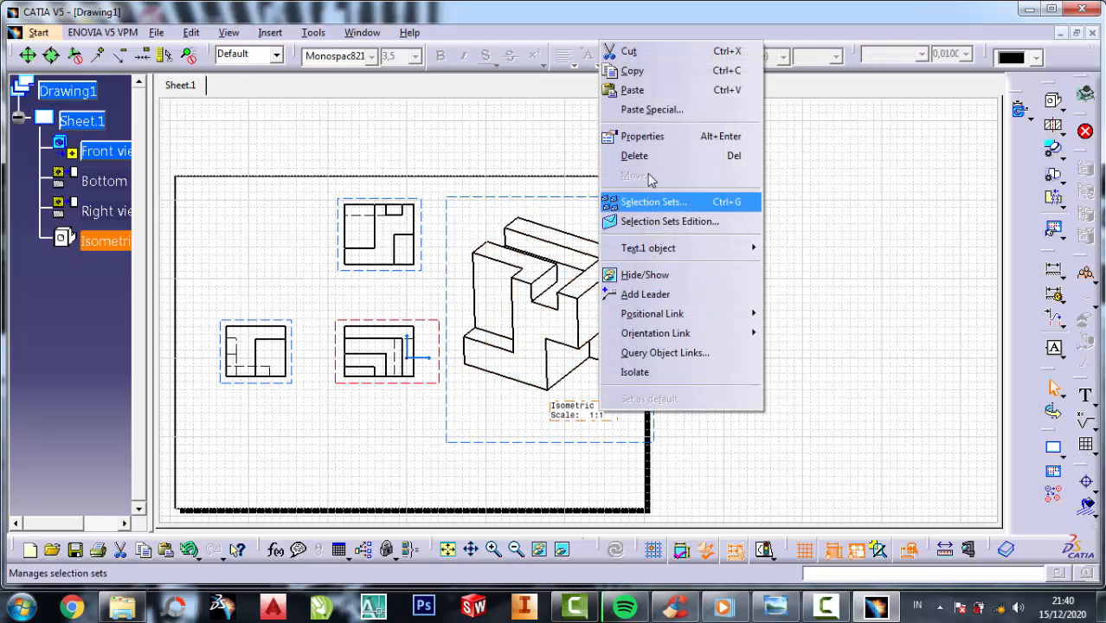
left_click(629, 52)
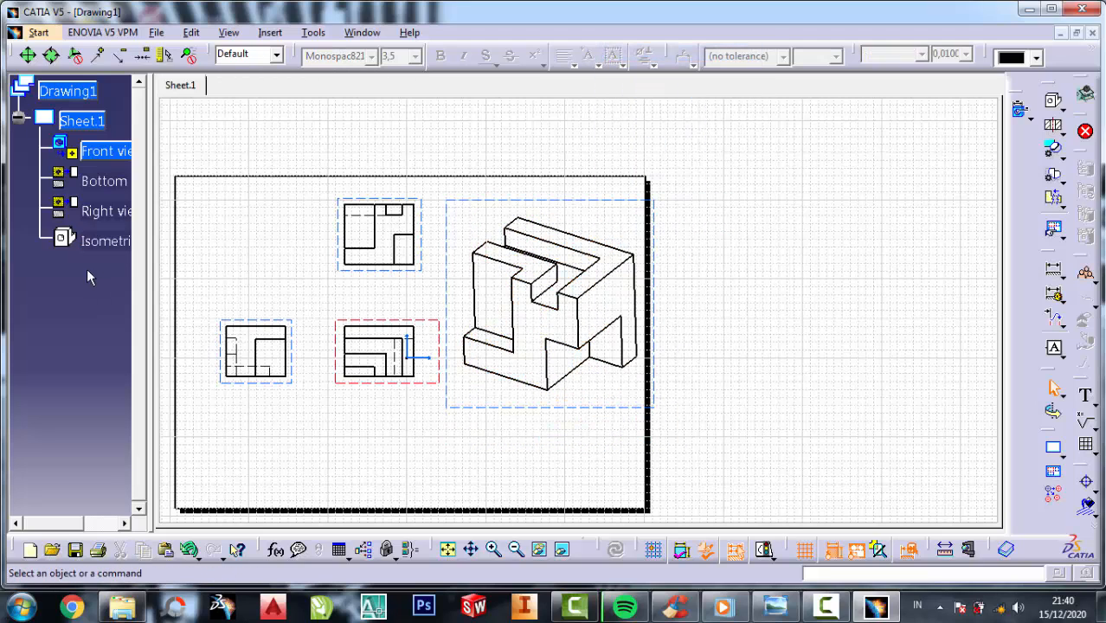
Step: Set the isometric view's scale to 1:2 and dismiss the URLs & Comment dialog
left_click(94, 242)
right_click(92, 243)
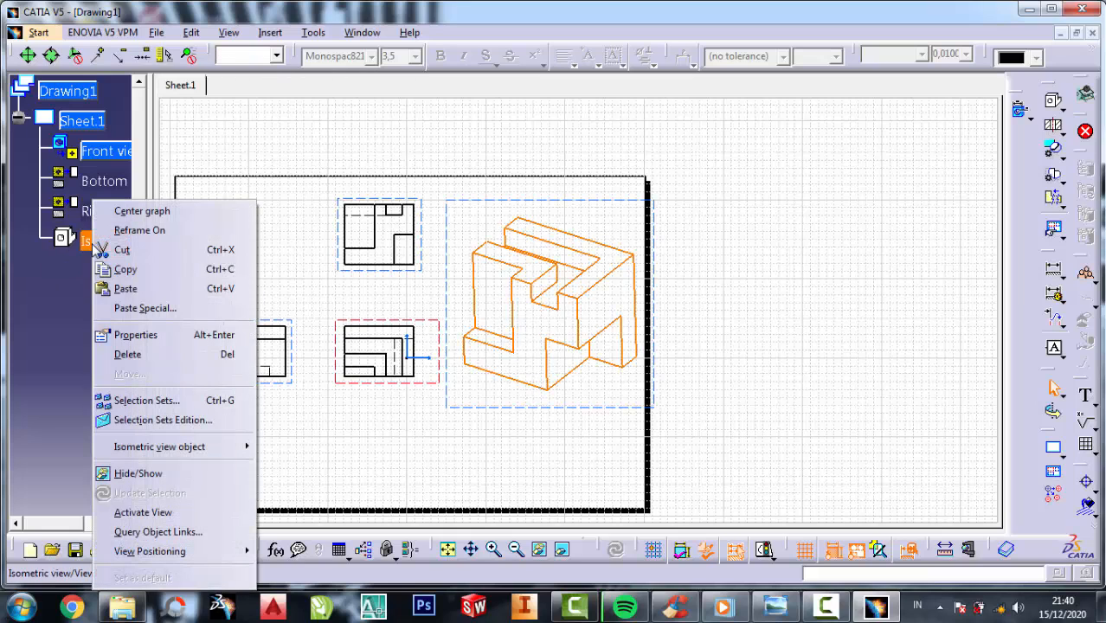
left_click(121, 335)
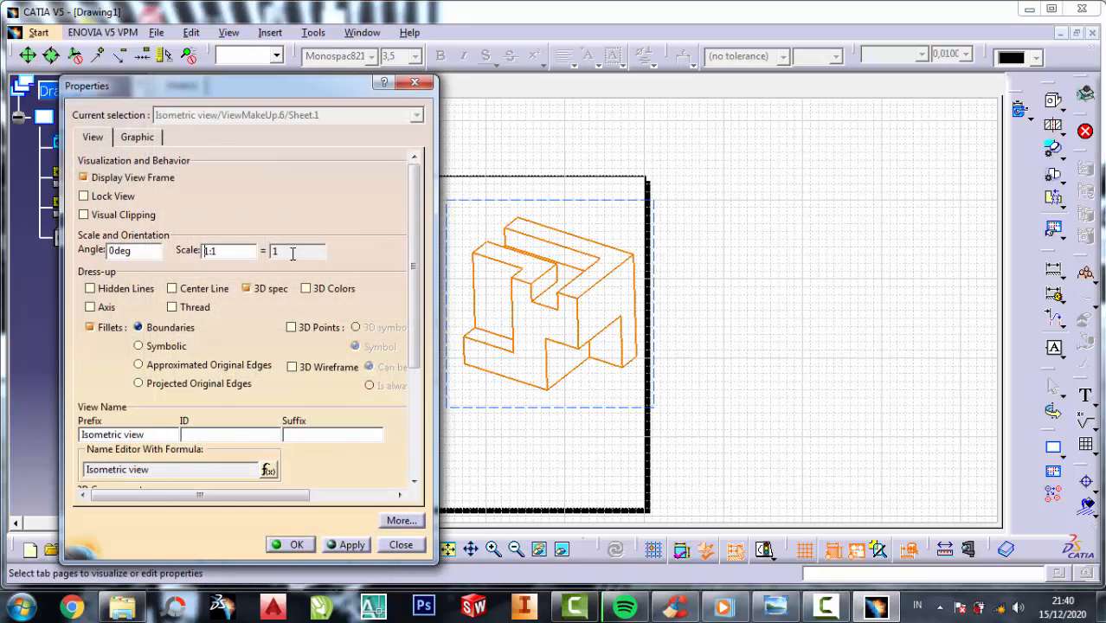
left_click(240, 249)
type("2")
left_click(297, 545)
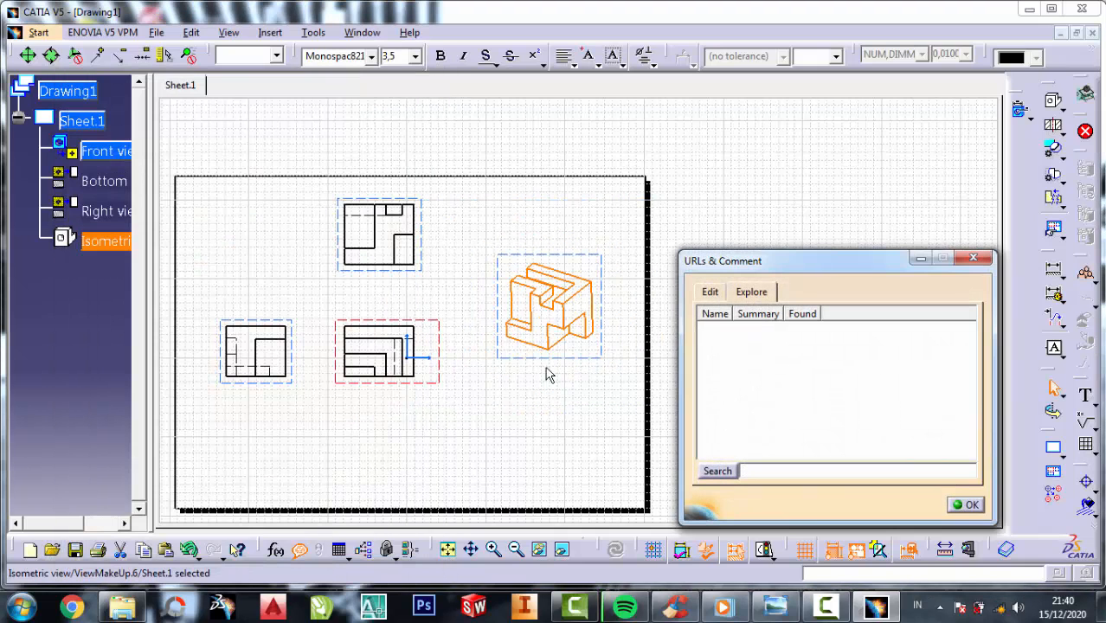
left_click(966, 505)
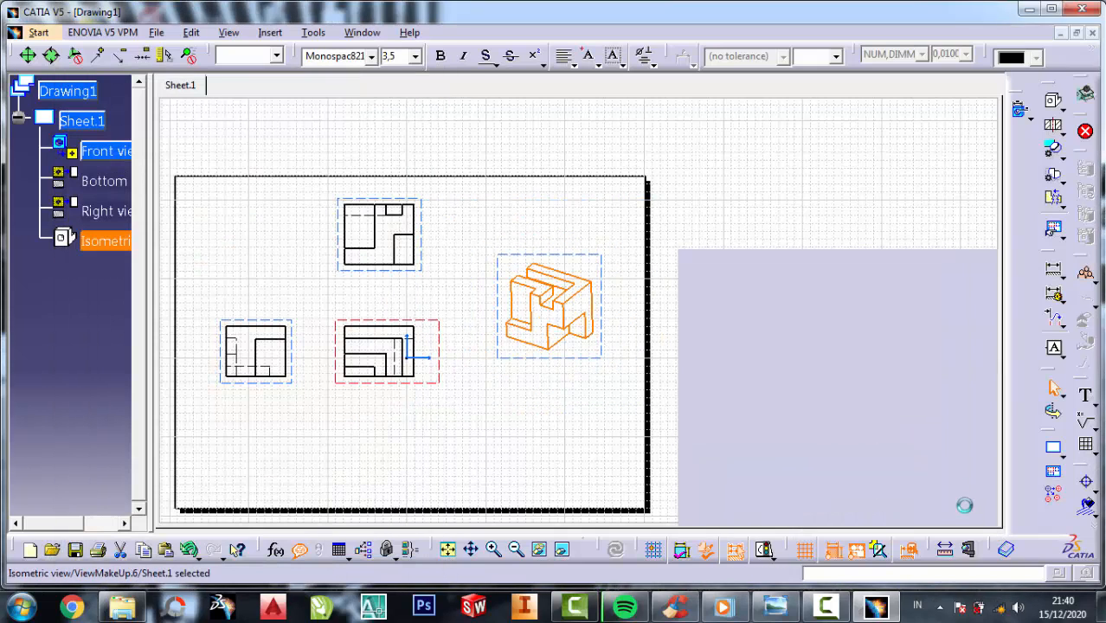
Step: Generate dimensions for the front, bottom and right views from the part's sketcher, 3D and measured constraints
middle_click_drag(734, 329, 839, 330)
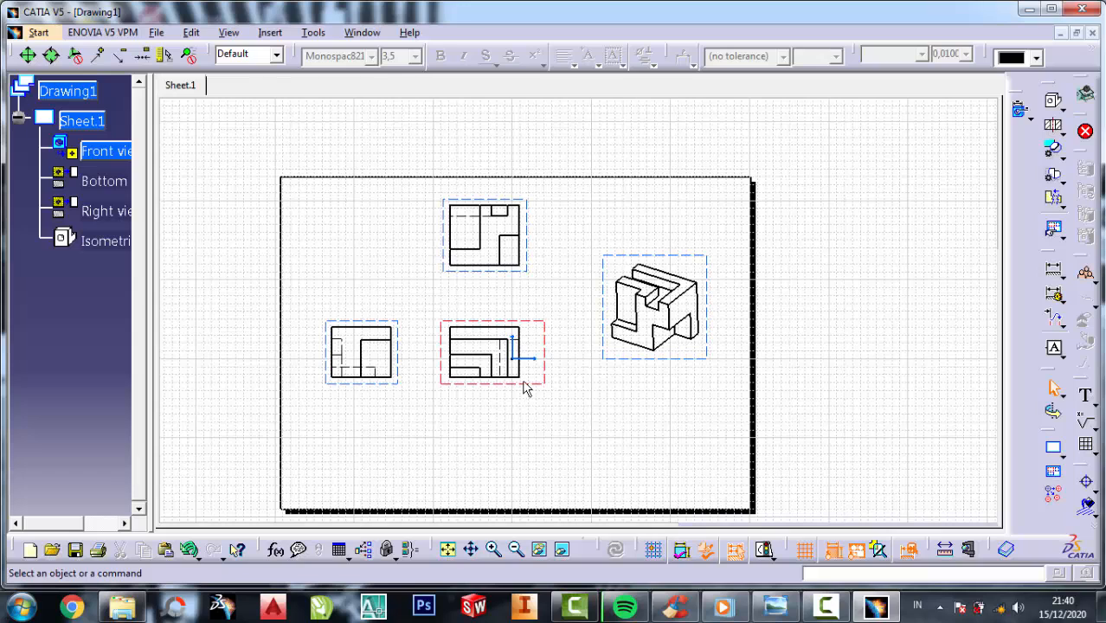
left_click(97, 186)
left_click(103, 211, "ctrl")
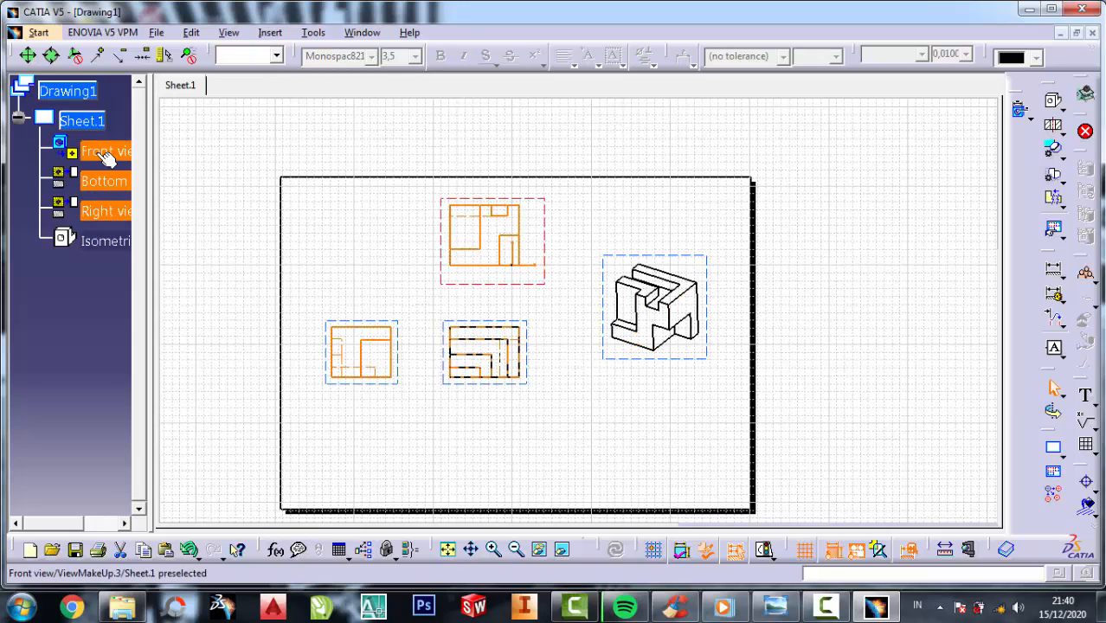
left_click(96, 152, "ctrl")
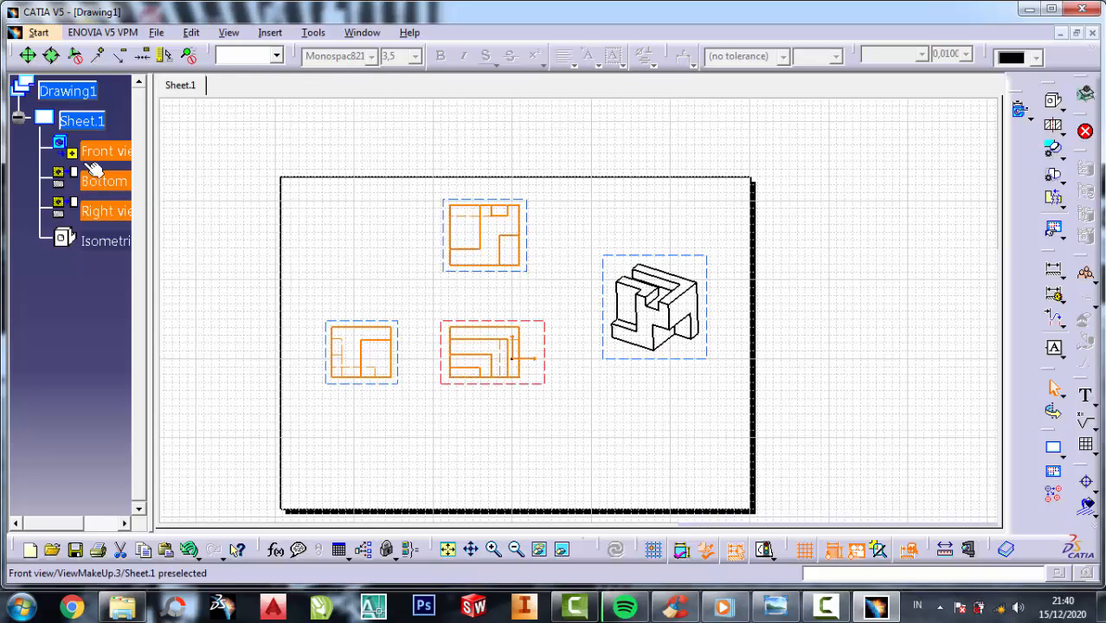
left_click(1019, 117)
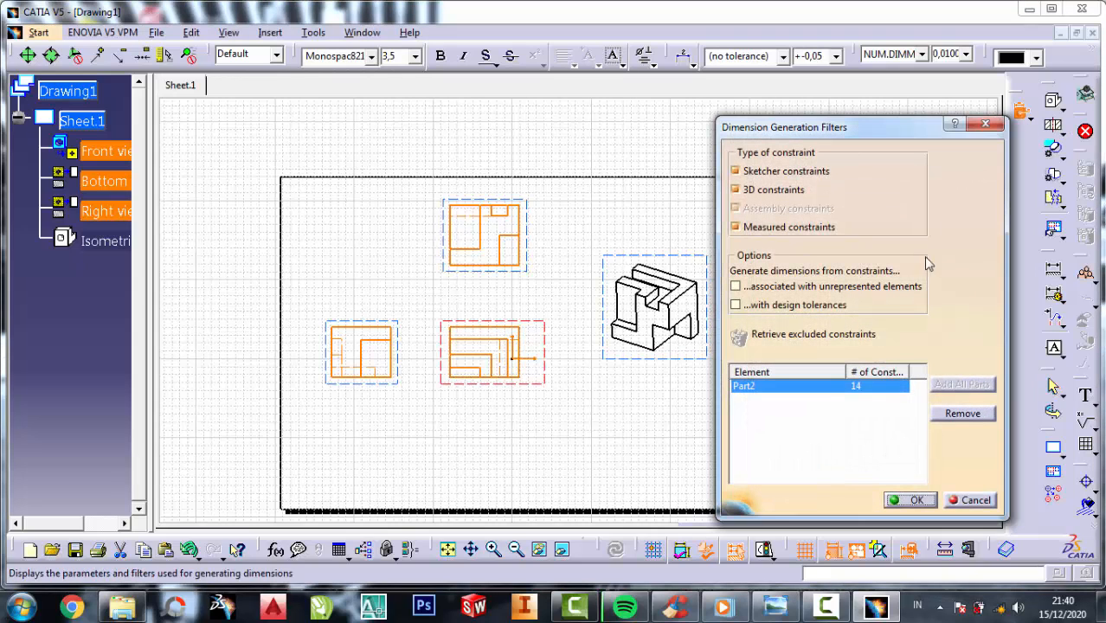
left_click(916, 500)
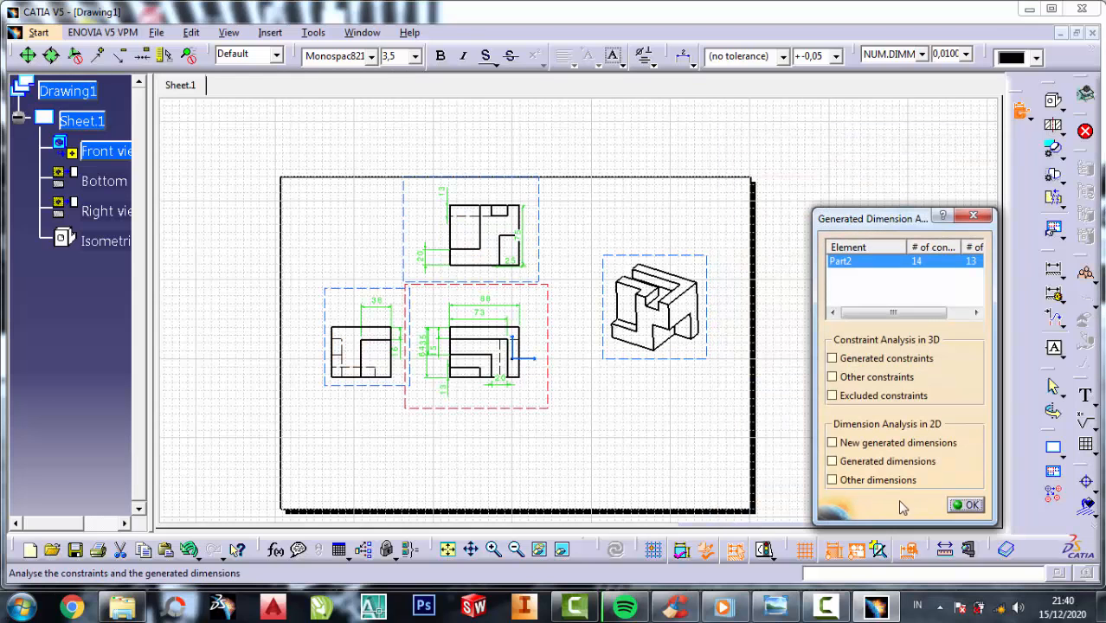
left_click(967, 506)
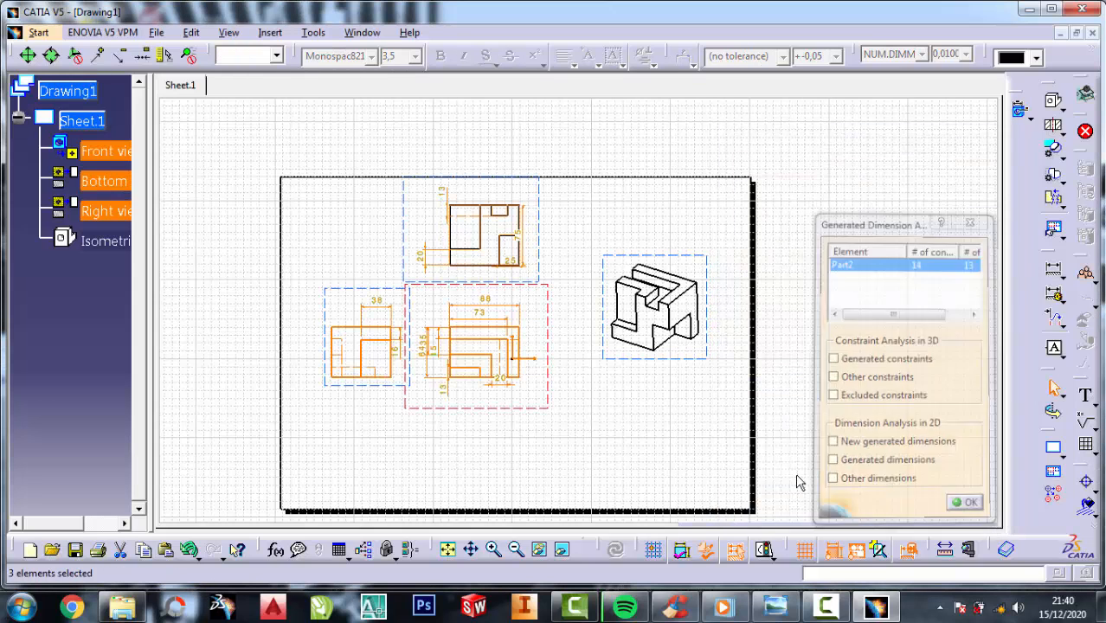
Step: Rearrange the front view's dimensions: 64 to the opposite side, 13 farther outward, 20 lower, and the 15 text above its extension lines
left_click(493, 550)
left_click(492, 554)
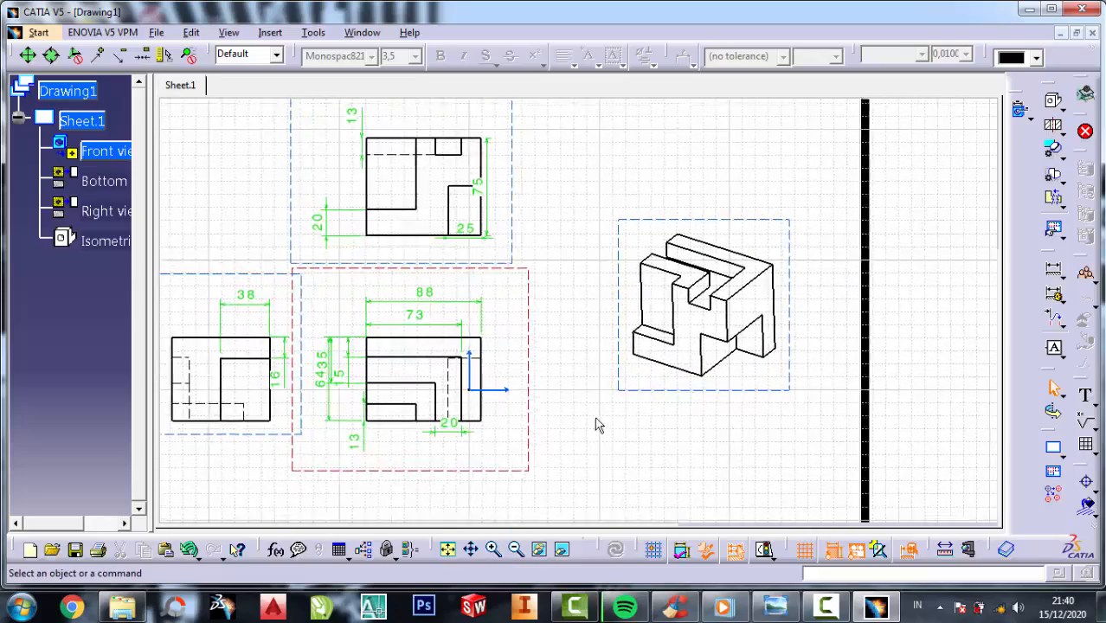
middle_click_drag(558, 369, 659, 326)
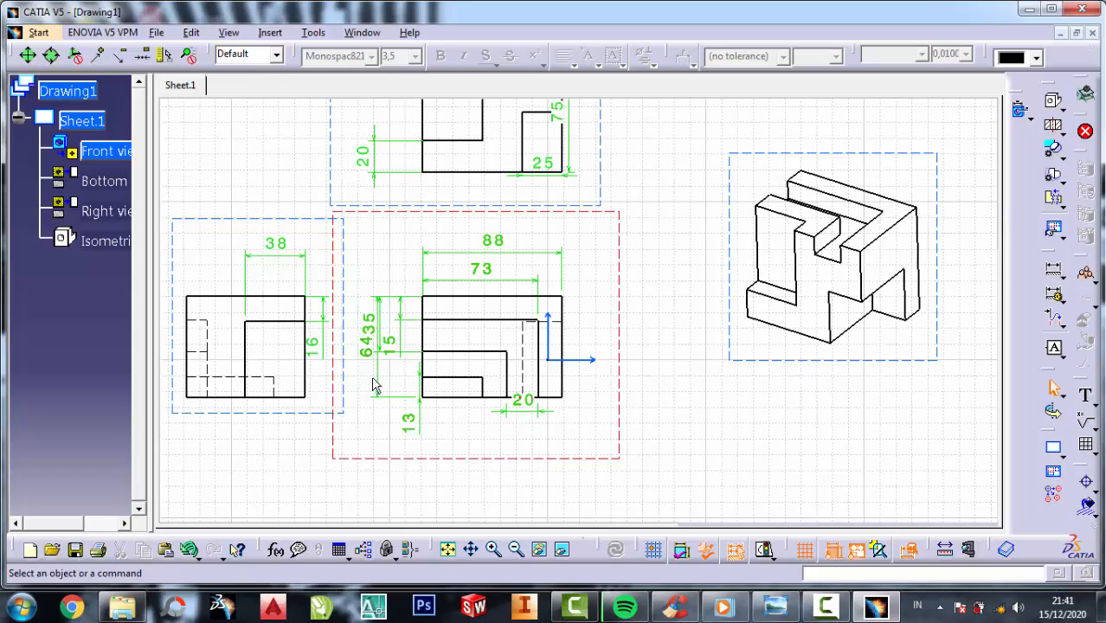
left_click_drag(392, 378, 602, 382)
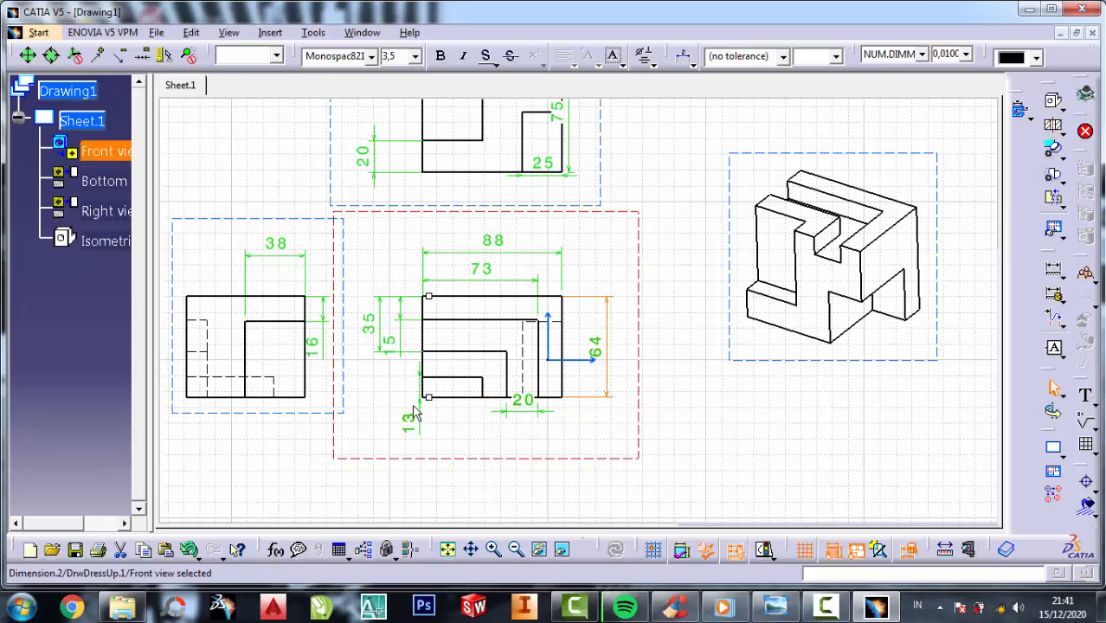
left_click_drag(428, 416, 403, 409)
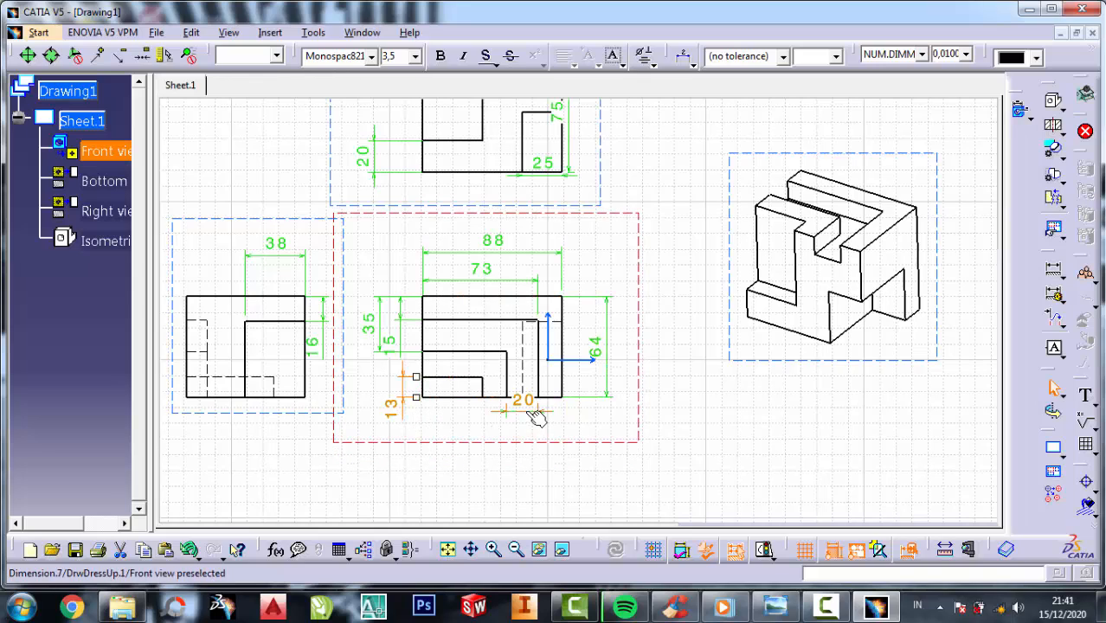
left_click_drag(526, 415, 525, 426)
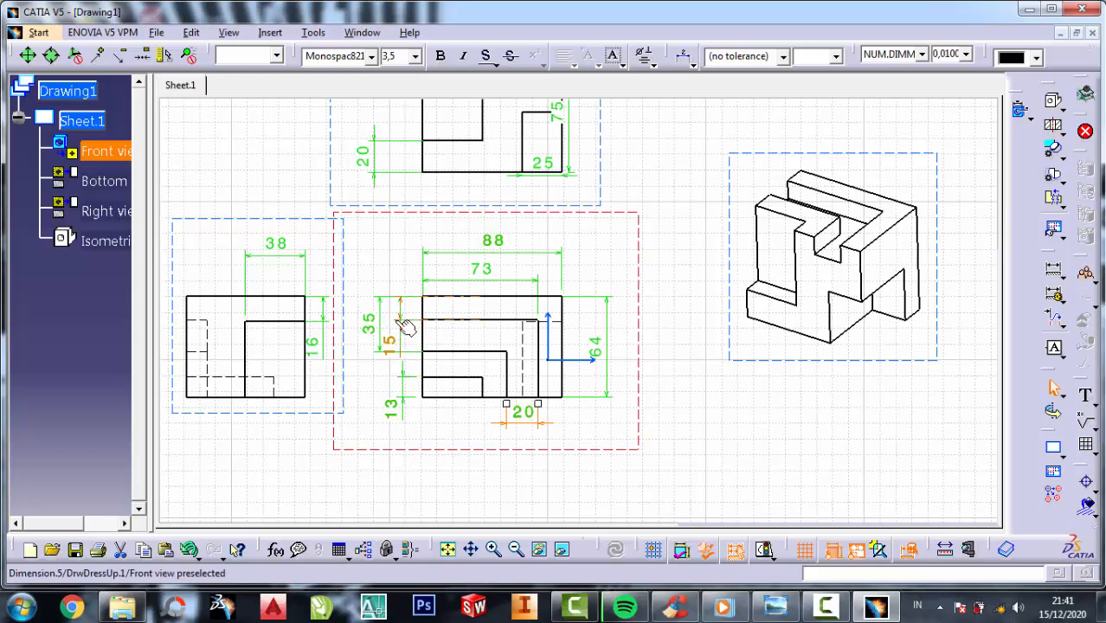
left_click_drag(405, 327, 408, 299)
left_click(397, 254)
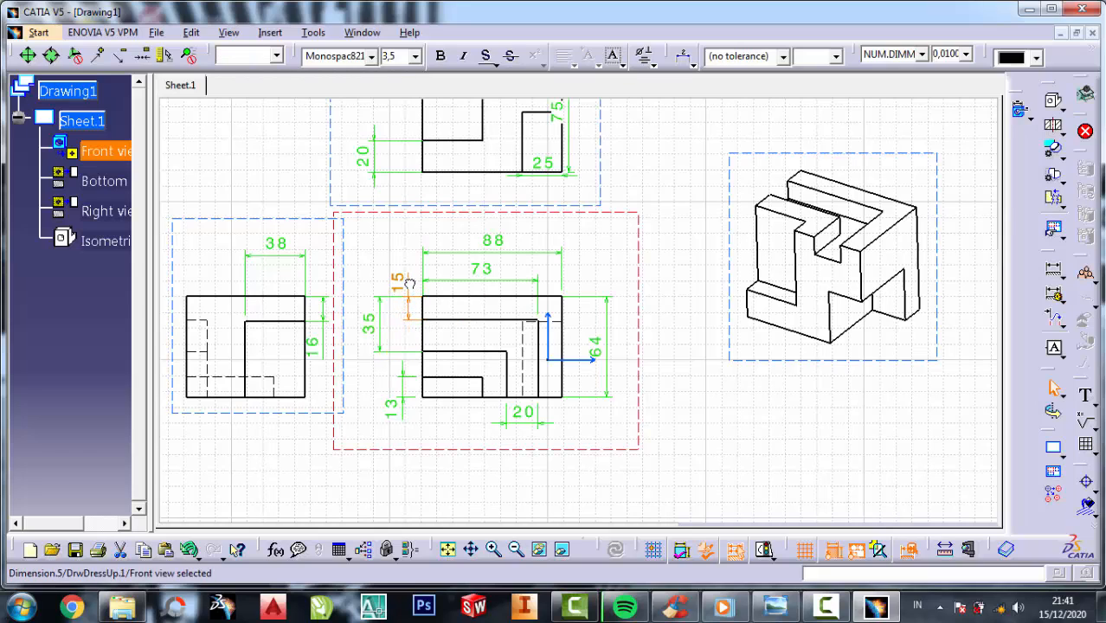
Step: Move the right view's 16 dimension slightly farther out from the outline
left_click(672, 415)
mouse_move(490, 259)
middle_mouse_down()
mouse_move(494, 245)
mouse_move(525, 255)
mouse_move(525, 268)
middle_mouse_up()
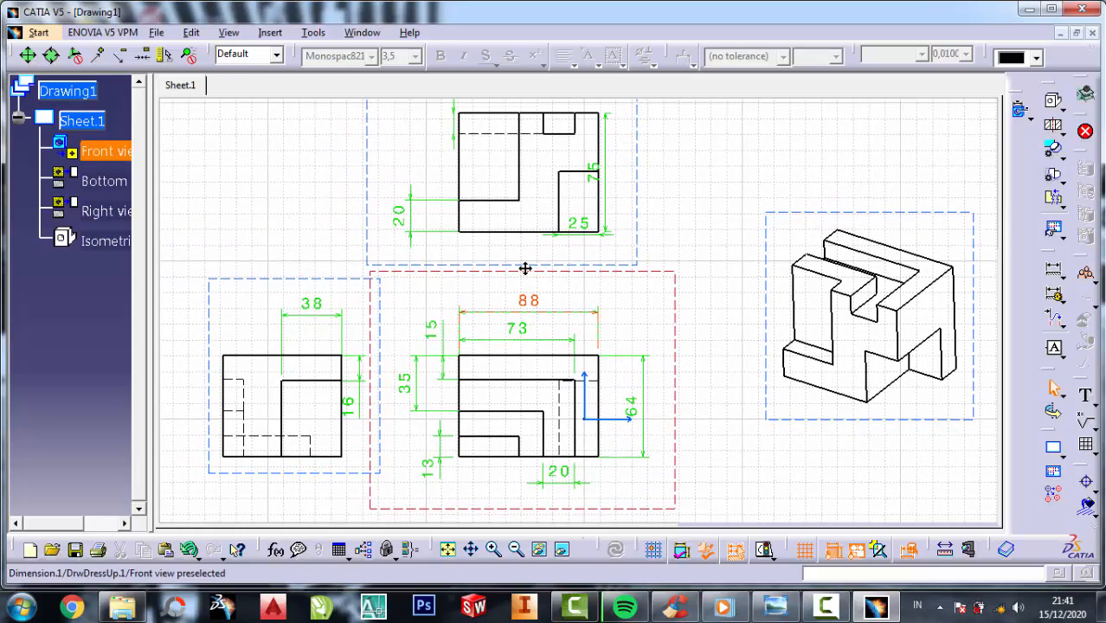
left_click(355, 370)
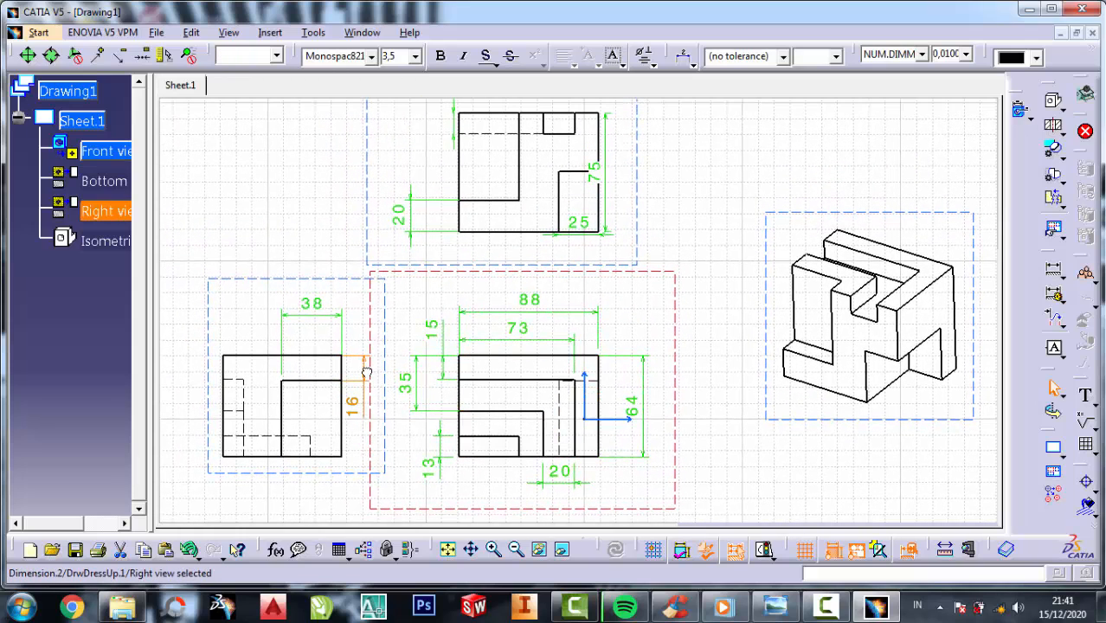
Step: Space the bottom view's 13, 75 and 25 dimensions farther from the outline, with the 25 text clear below the part
middle_click_drag(527, 282, 493, 361)
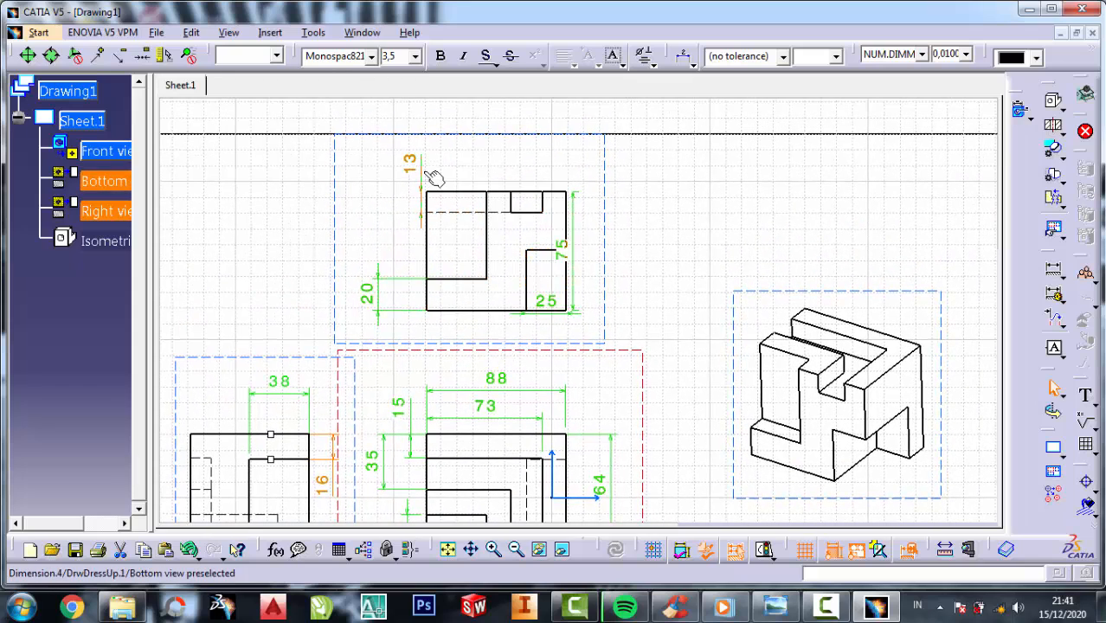
left_click_drag(417, 169, 398, 175)
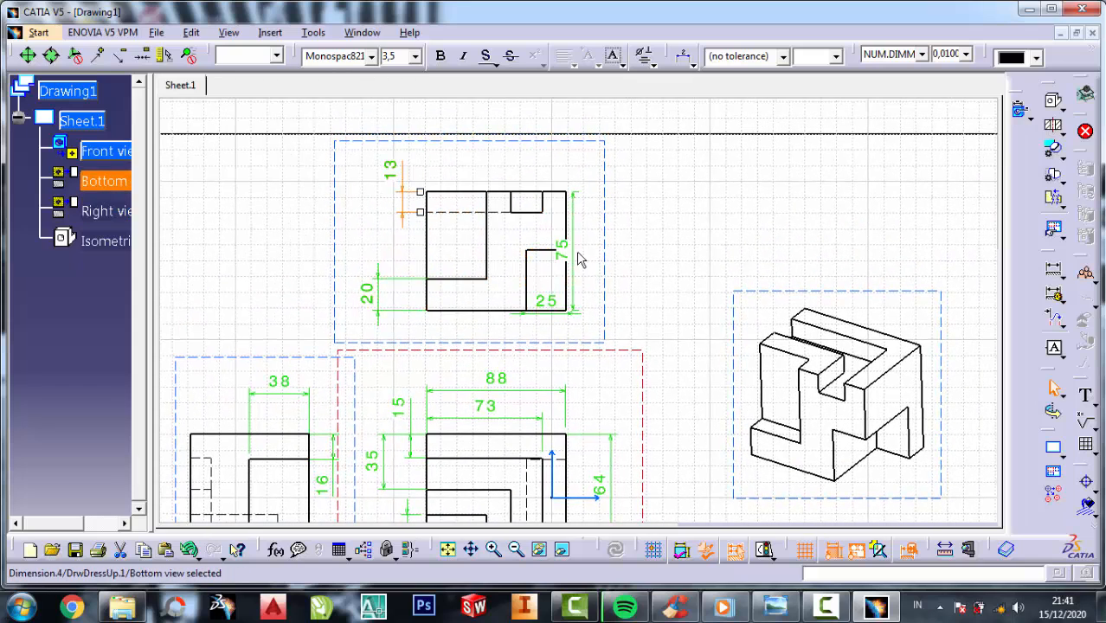
left_click_drag(585, 256, 604, 251)
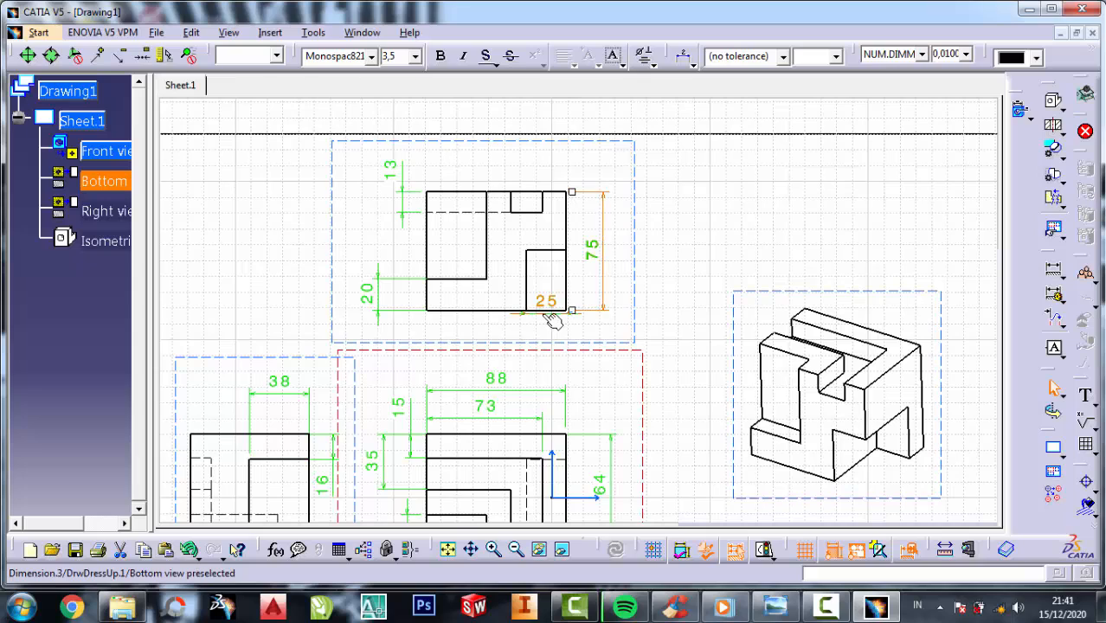
left_click_drag(546, 314, 543, 327)
middle_click_drag(590, 395, 546, 208)
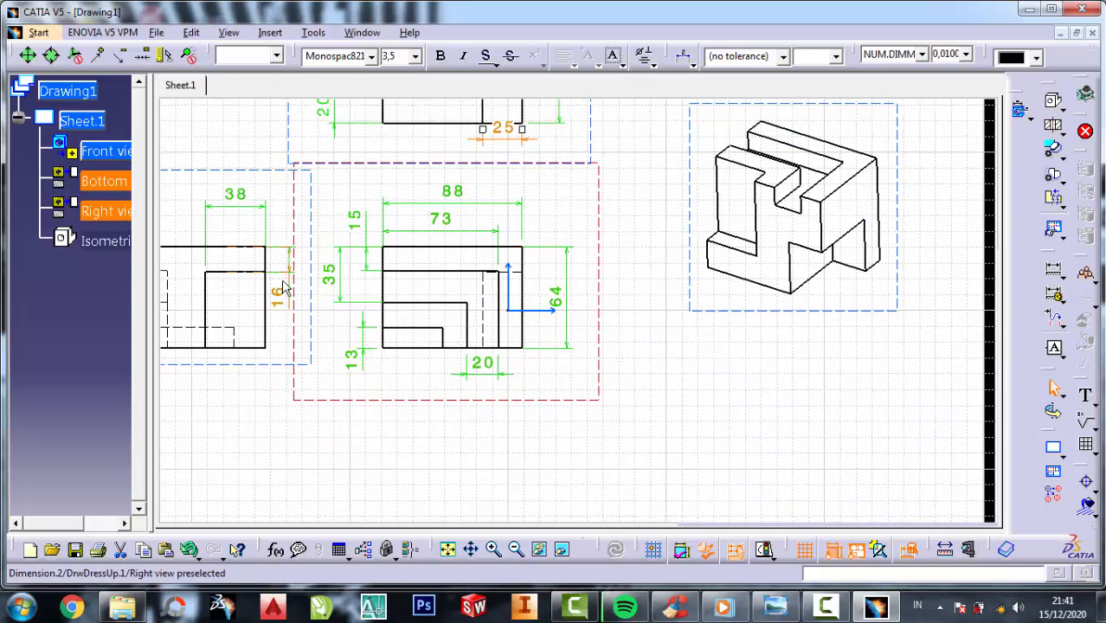
middle_click_drag(286, 290, 365, 349)
middle_click_drag(524, 270, 515, 290)
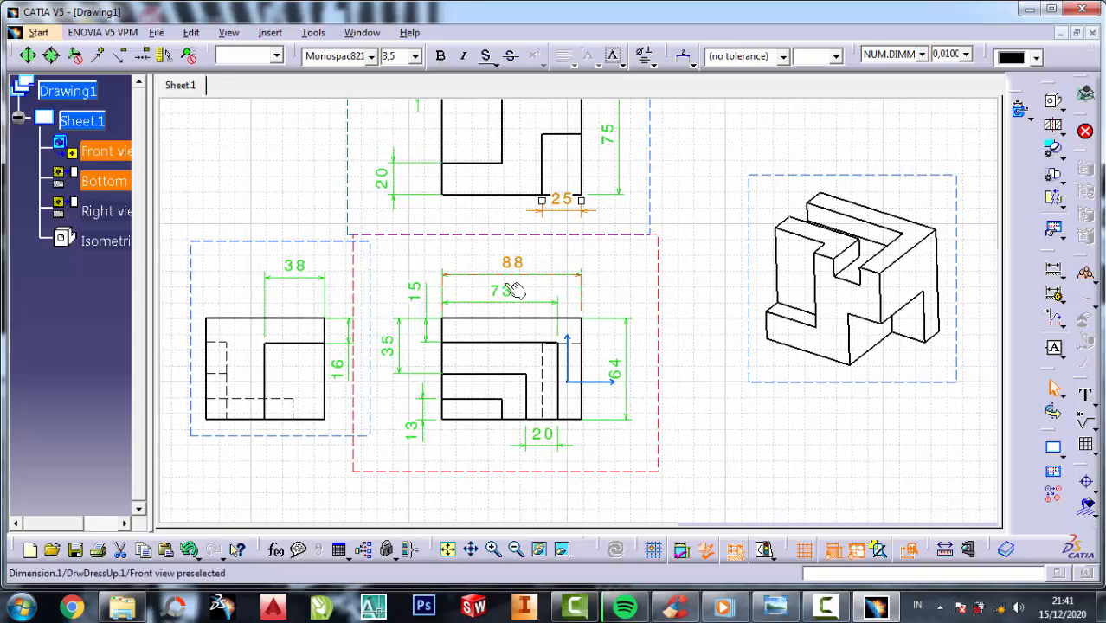
middle_click_drag(499, 108, 494, 190)
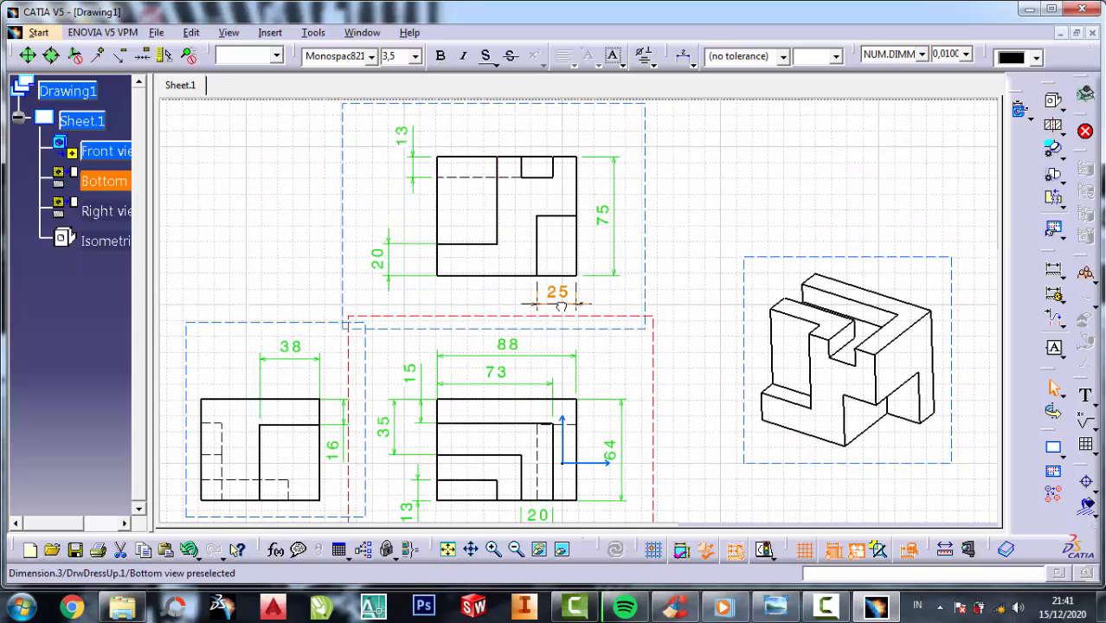
Step: Switch to the sheet background and create a frame and title block in the Drawing Titleblock Sample 2 style
mouse_move(577, 420)
middle_mouse_down()
mouse_move(540, 347)
mouse_move(522, 250)
middle_mouse_up()
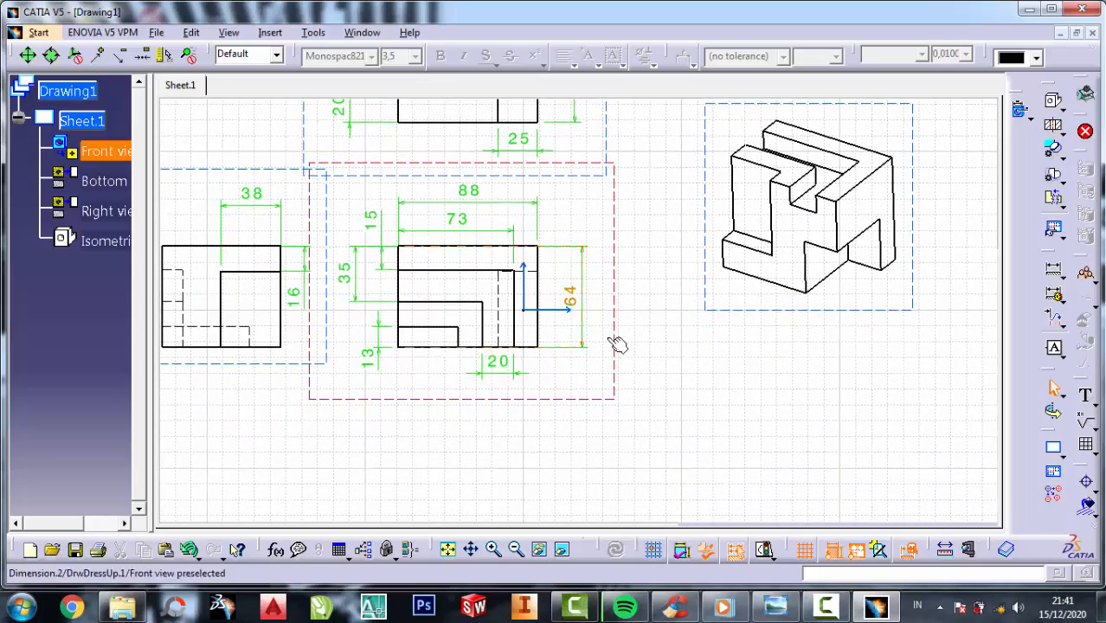
left_click(515, 548)
left_click(515, 549)
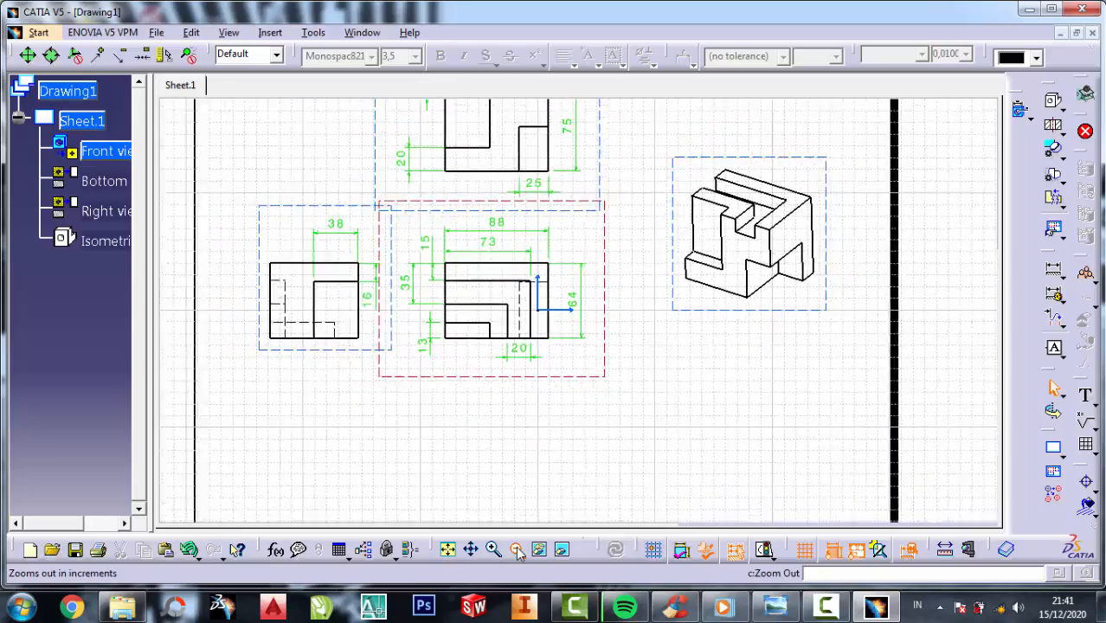
left_click(516, 549)
left_click(516, 548)
middle_click_drag(600, 338, 555, 377)
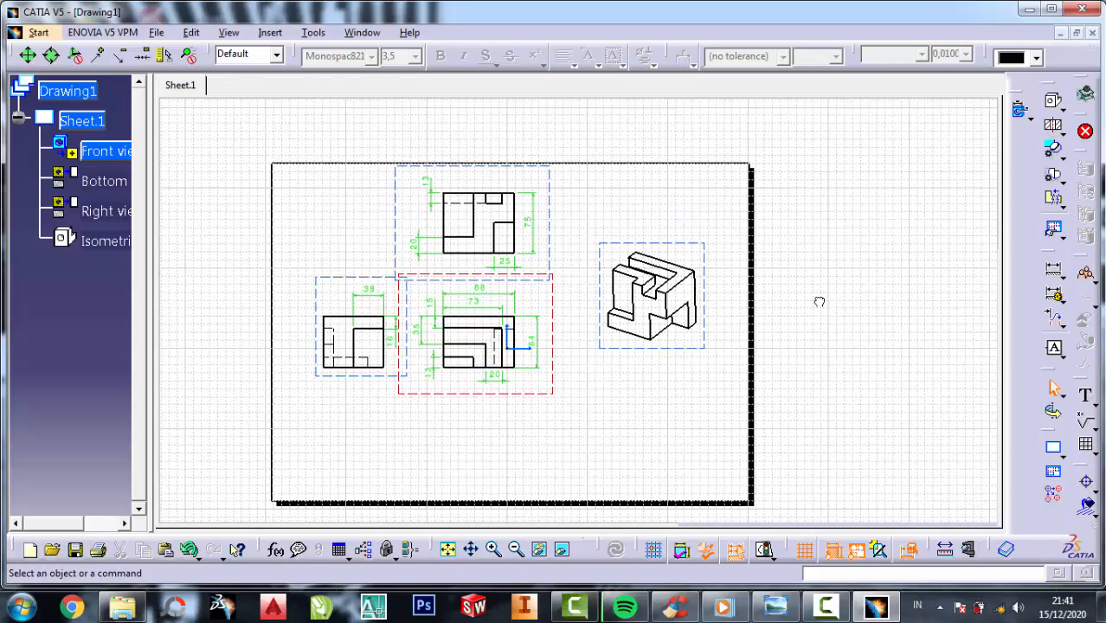
left_click(190, 35)
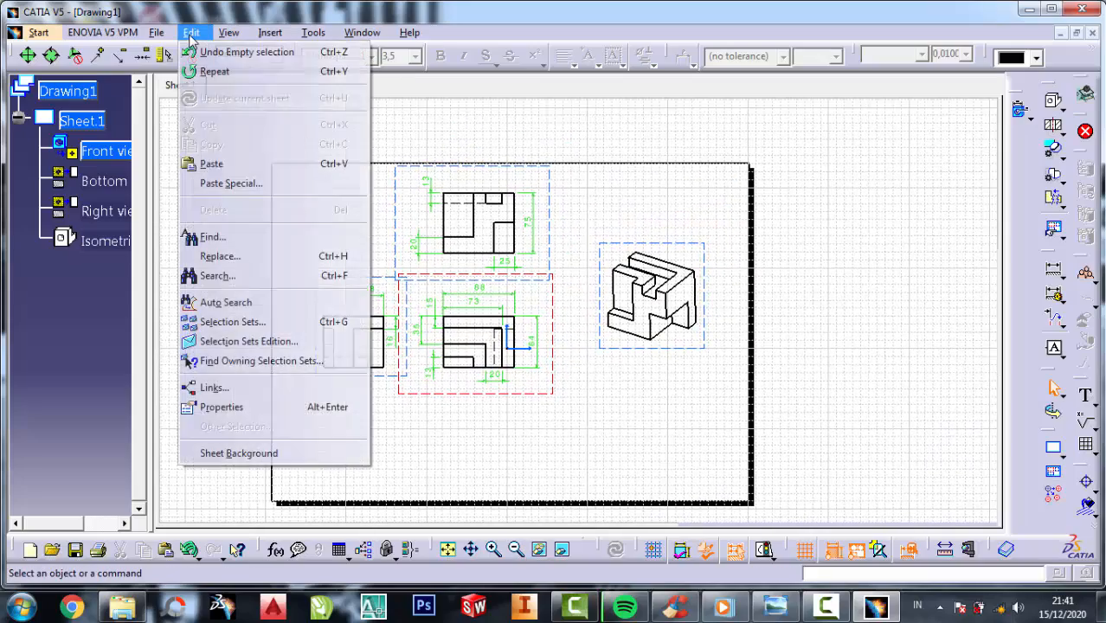
left_click(277, 457)
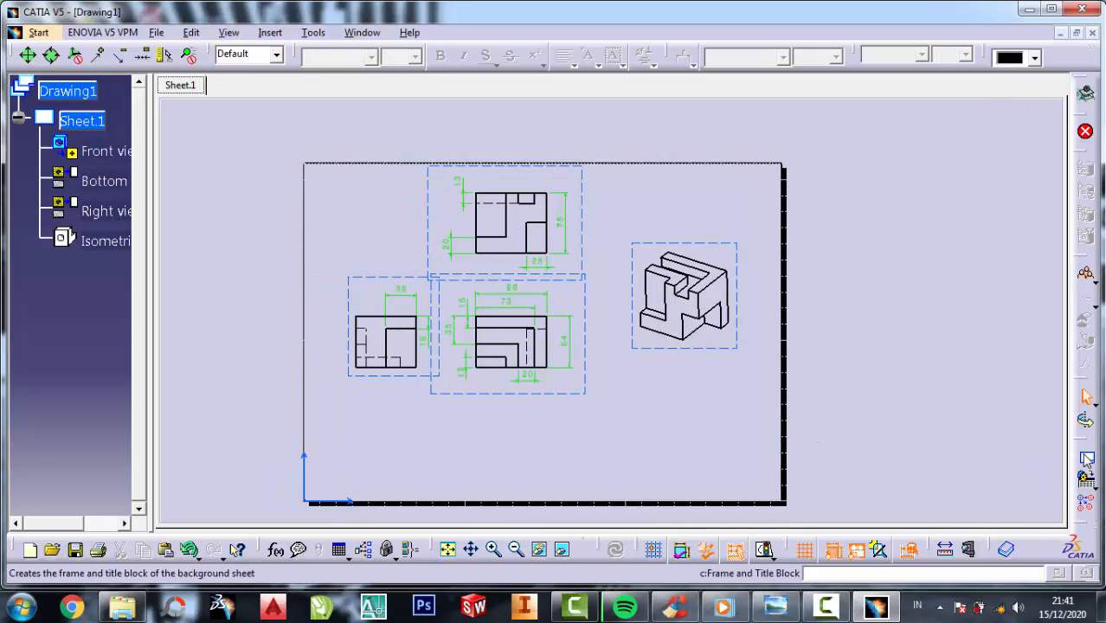
left_click(1087, 459)
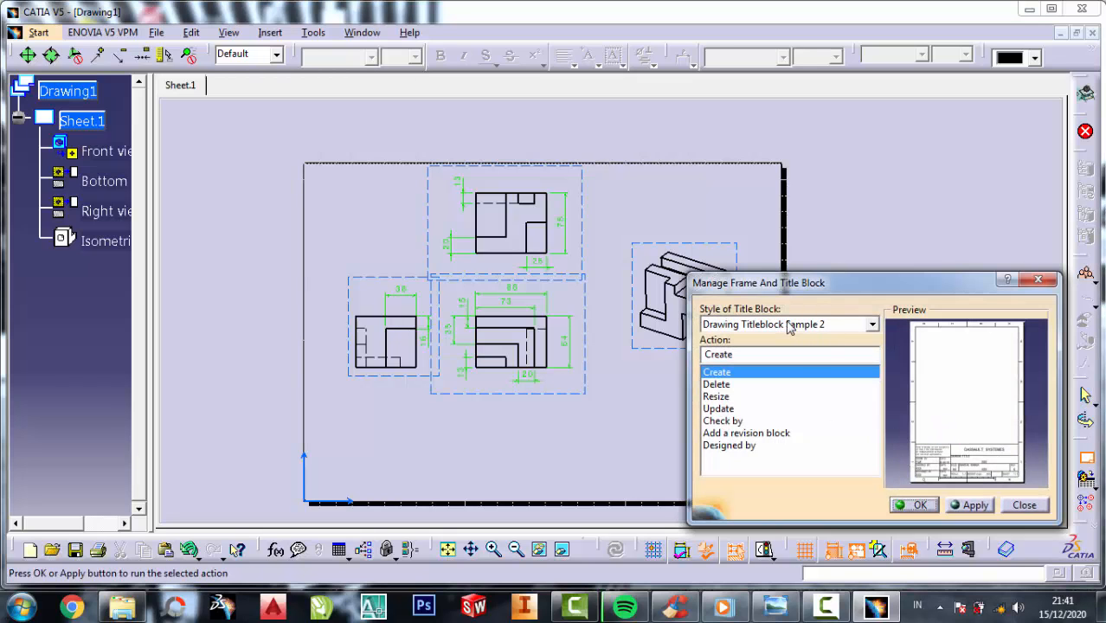
left_click(916, 506)
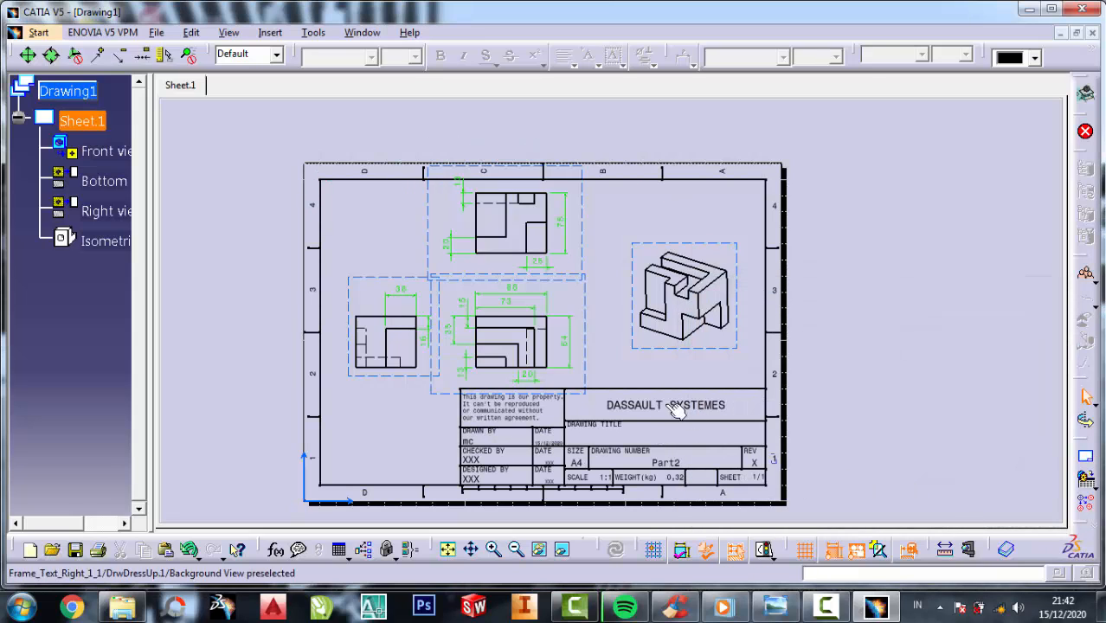
Step: Replace the company name in the title block with TEKNIK DRAWING
double_click(672, 408)
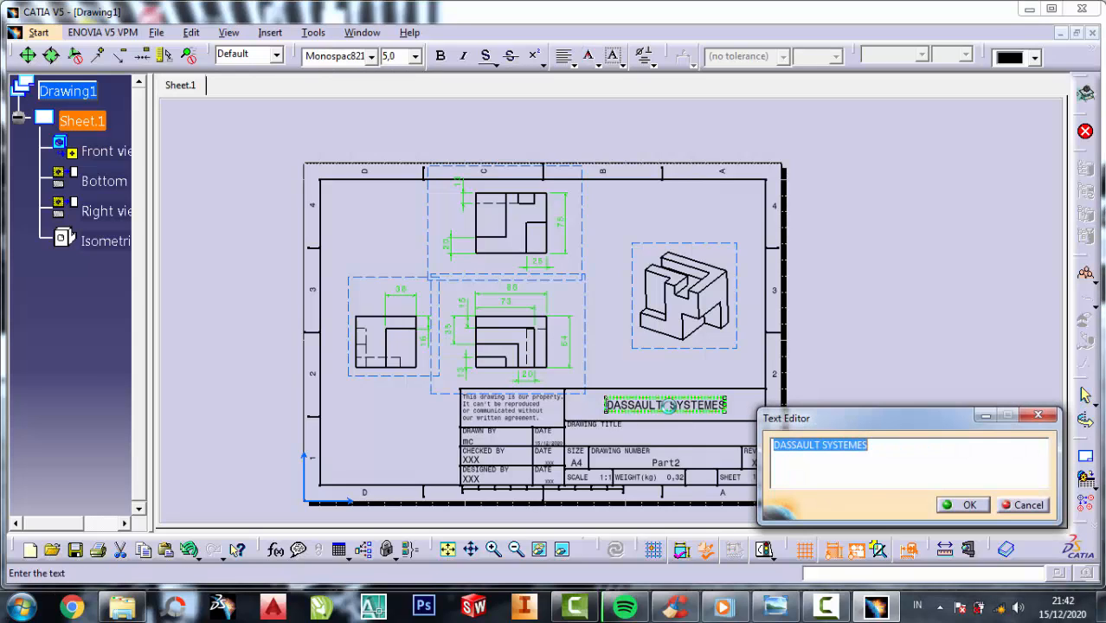
type("TE")
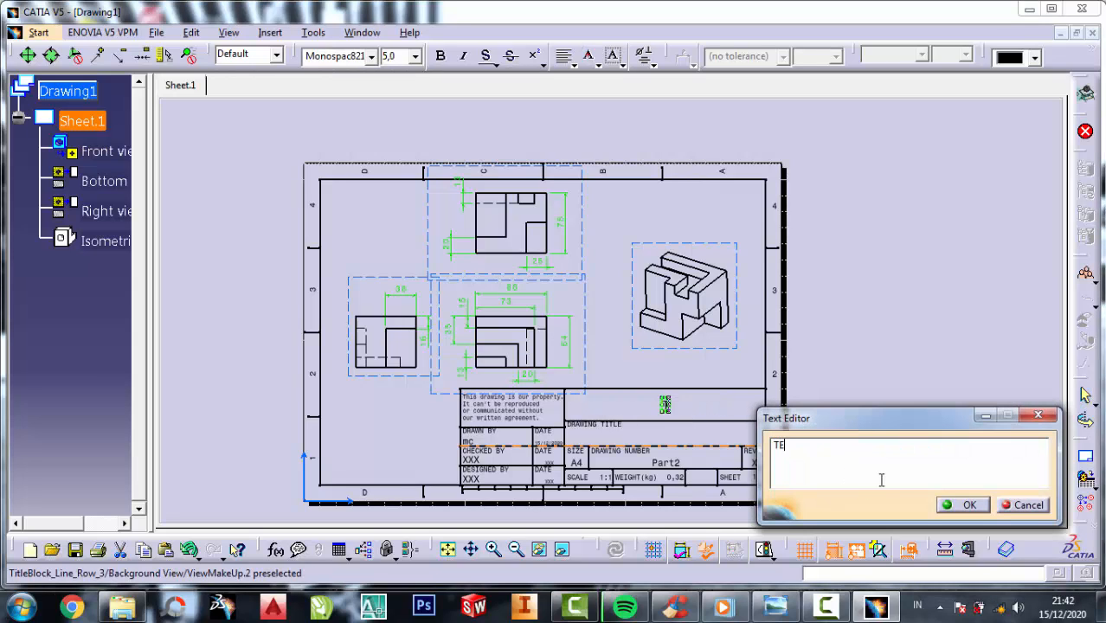
type("KNIK D")
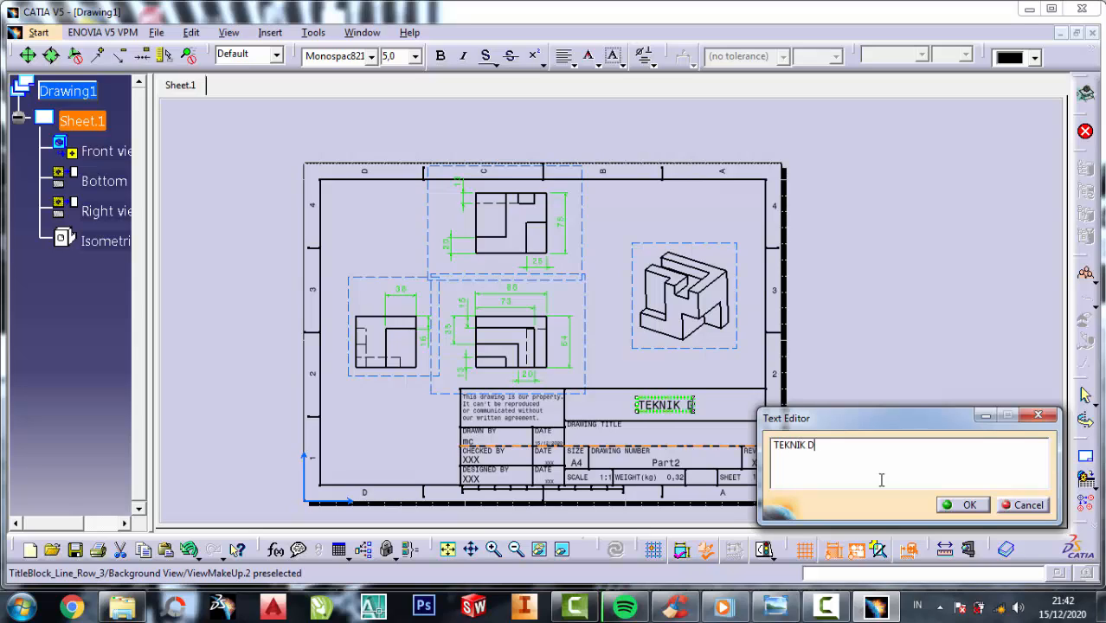
type("R")
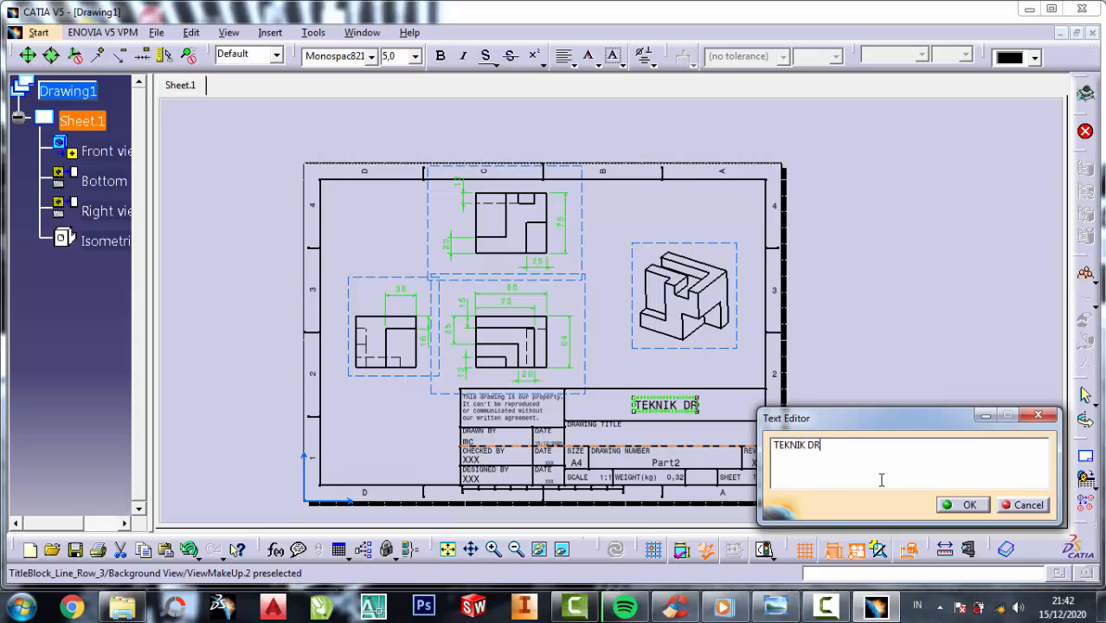
type("AW")
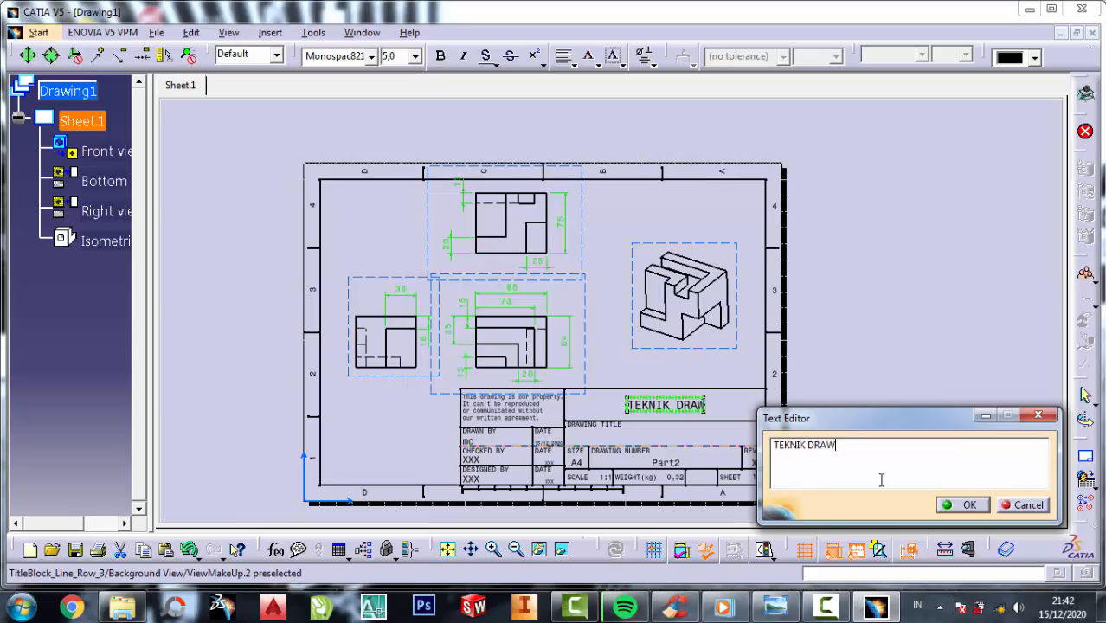
type("IN")
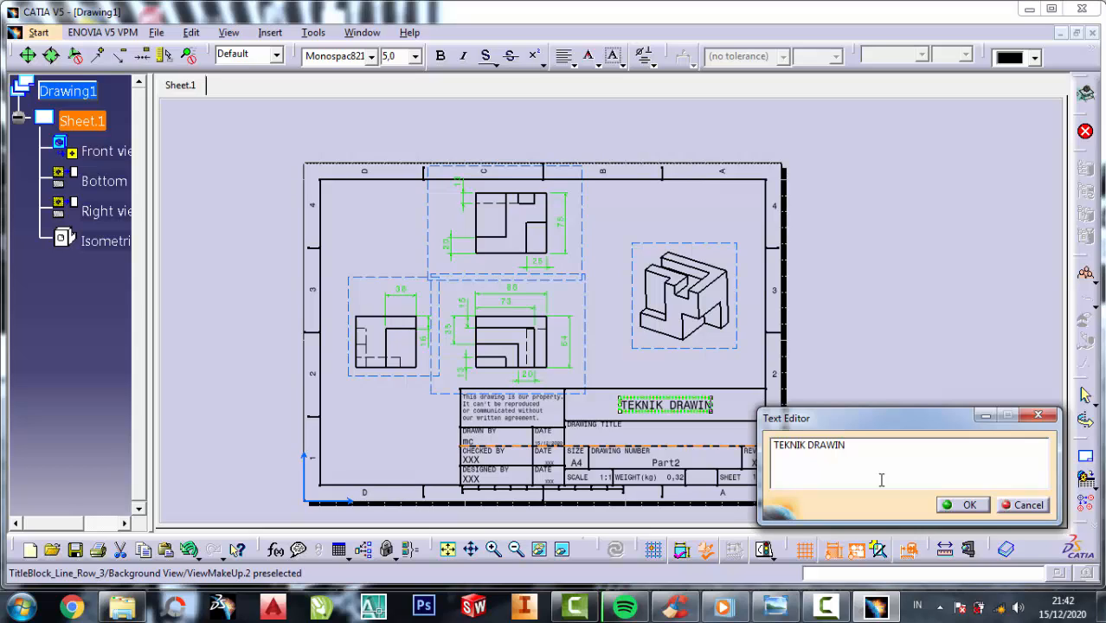
type("G")
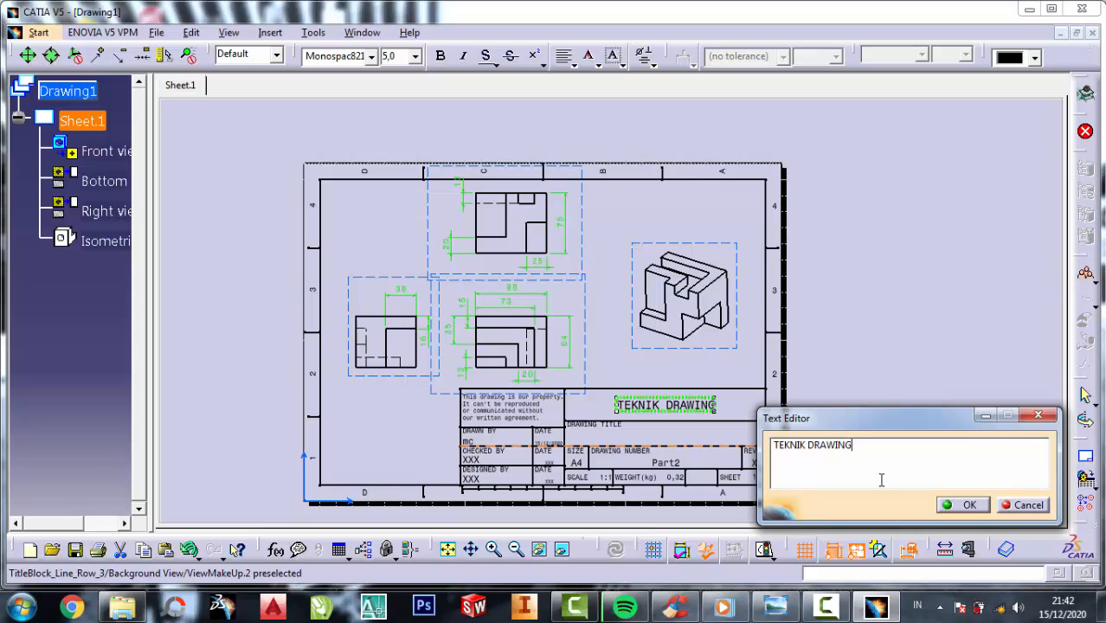
left_click(969, 507)
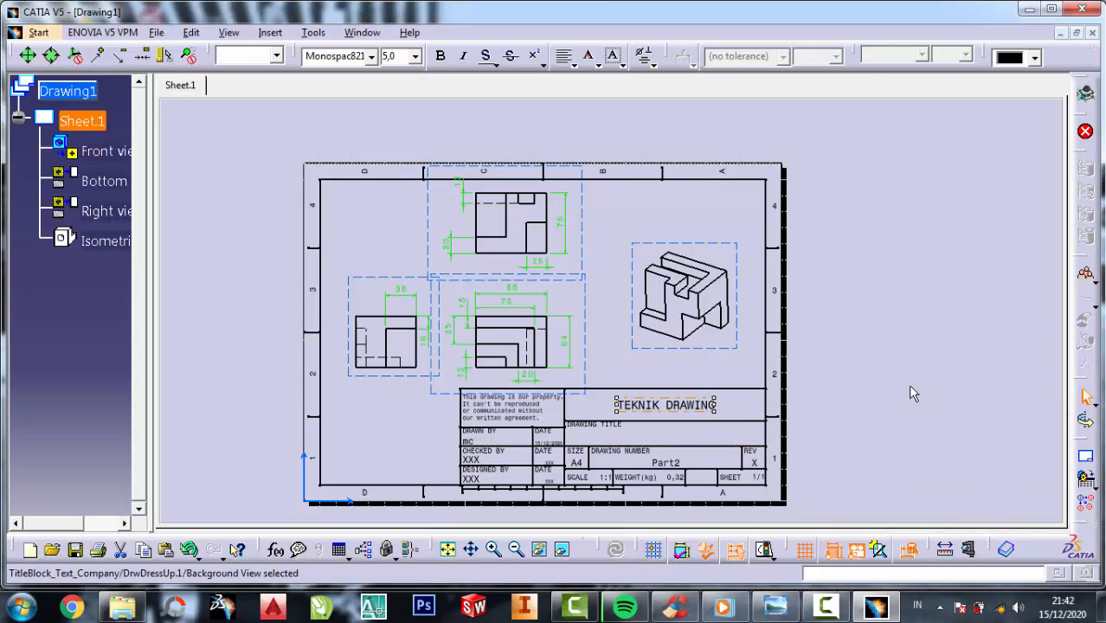
Step: Replace the DRAWING TITLE text in the title block with LATIHAN CATIA V5
double_click(581, 433)
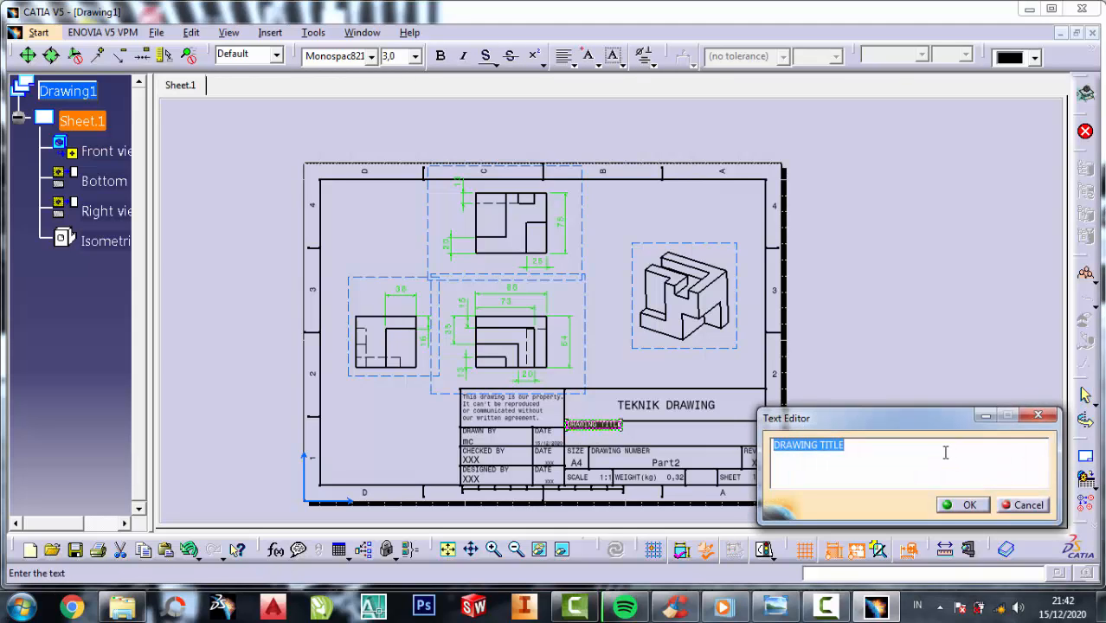
type("4")
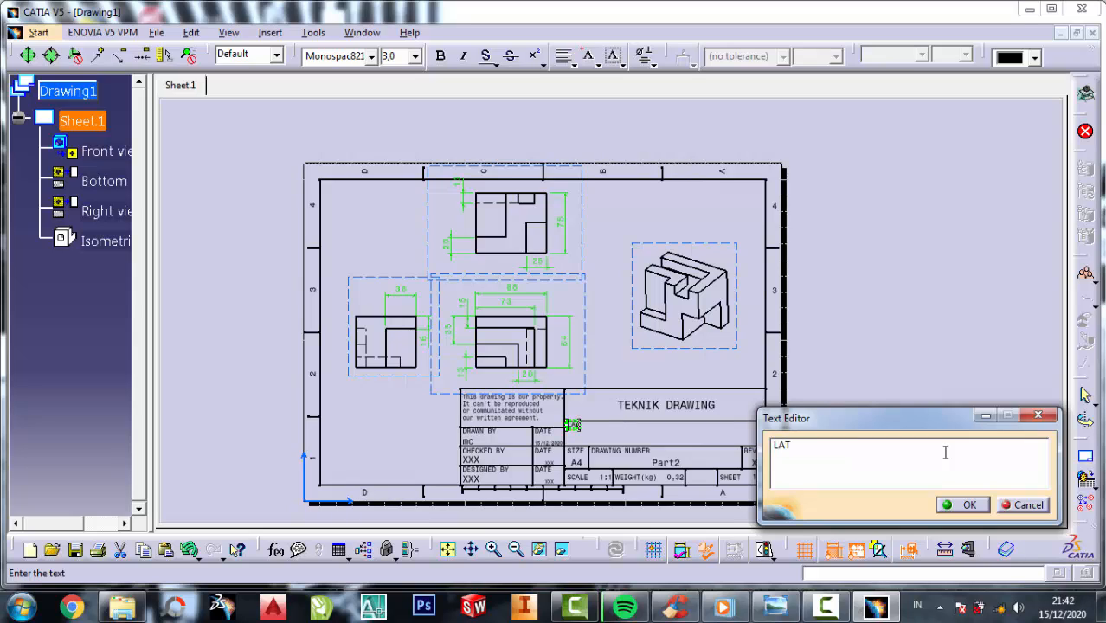
type("ATIHAN CA")
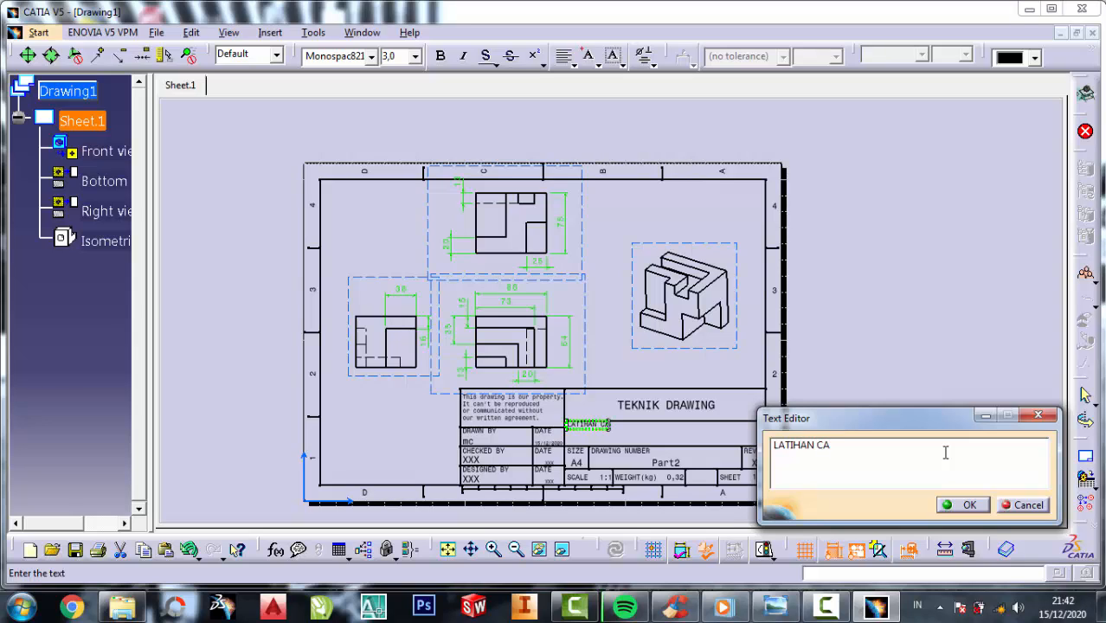
type("TIA V5")
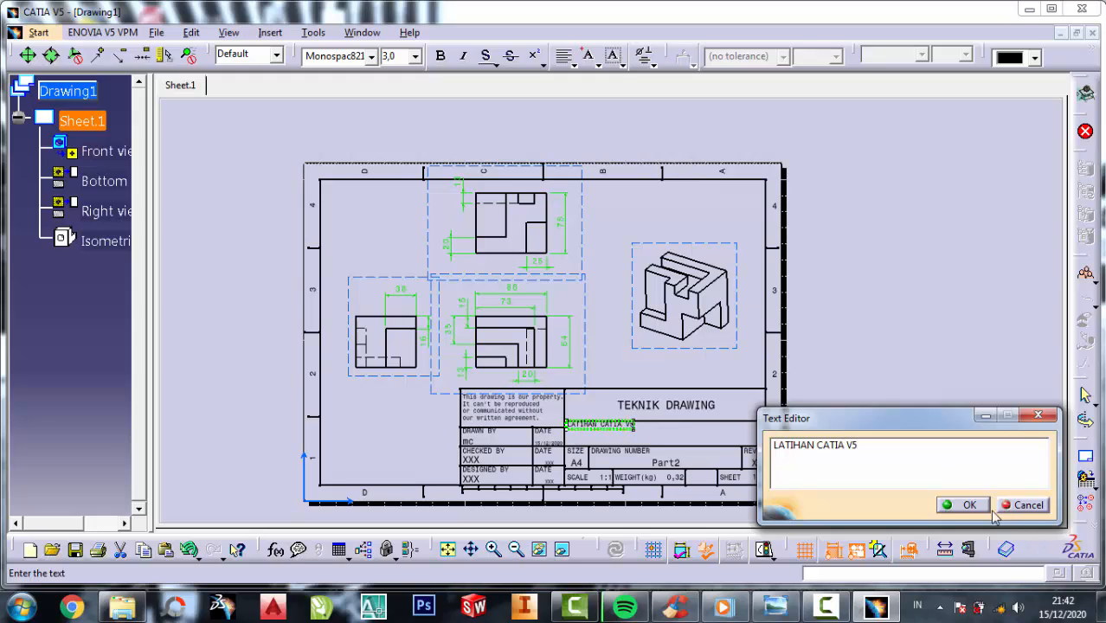
left_click(962, 504)
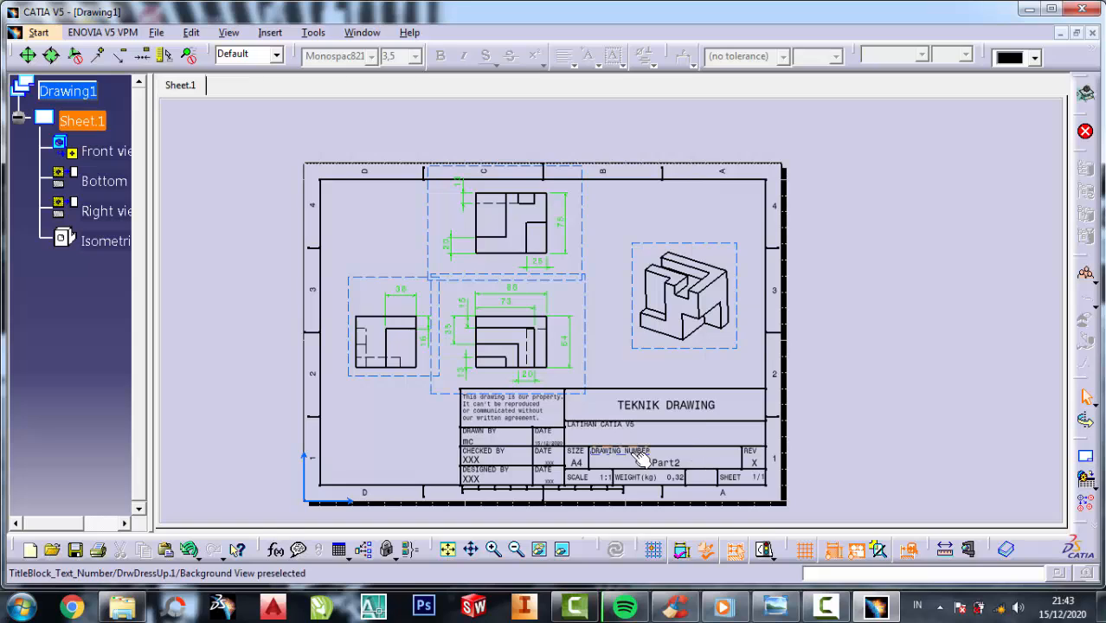
left_click(808, 437)
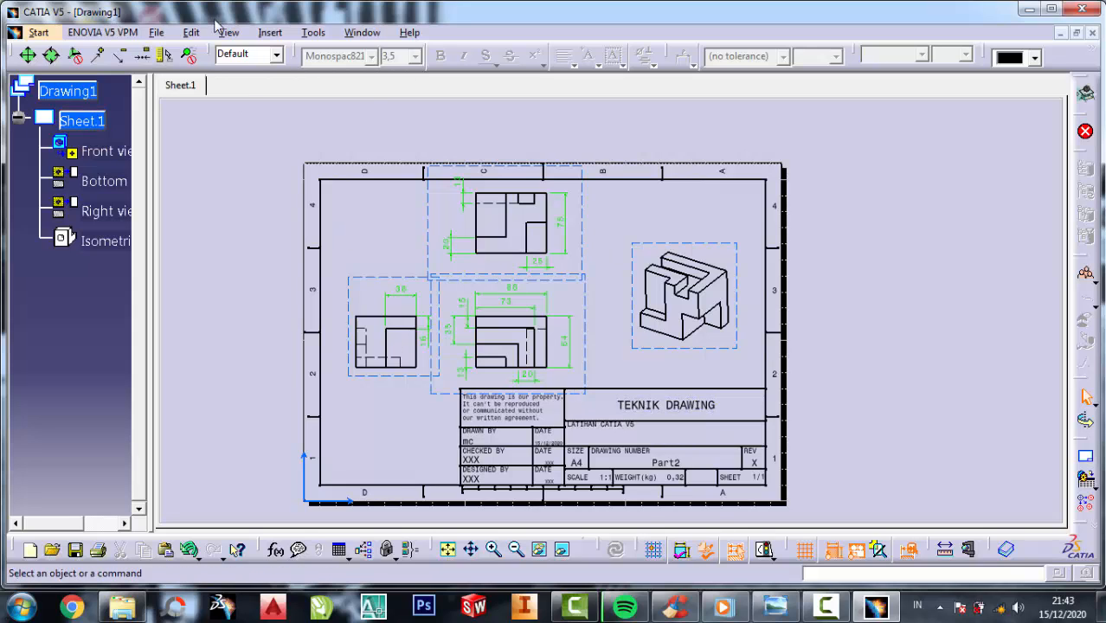
Step: Return to the working views and move the bottom view's 13 text below its extension lines, inside the sheet frame
left_click(191, 34)
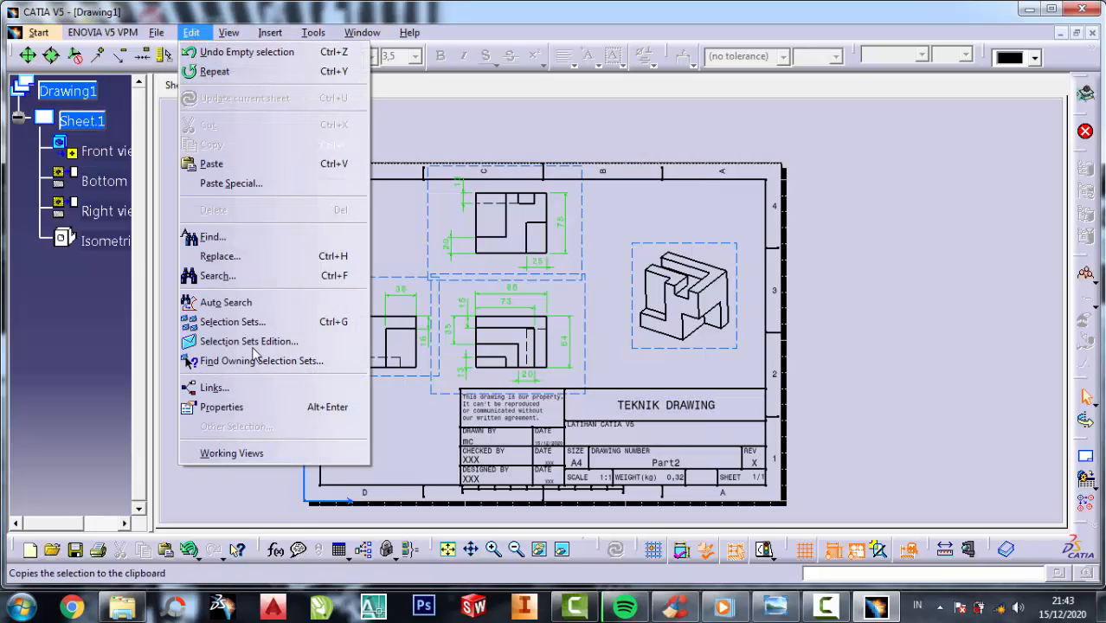
left_click(232, 453)
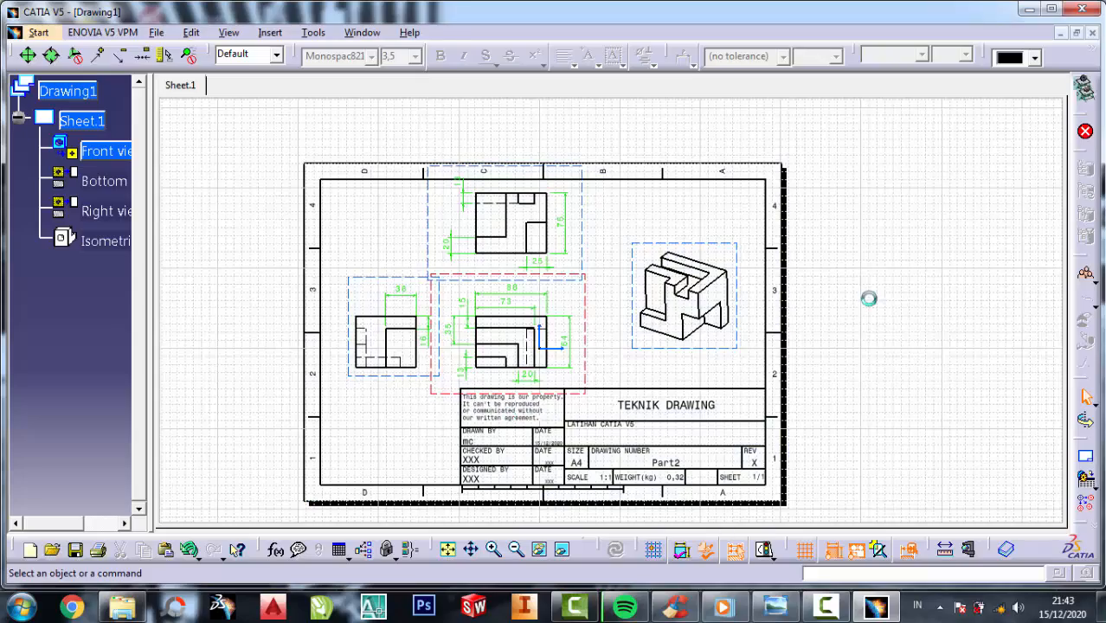
left_click(492, 552)
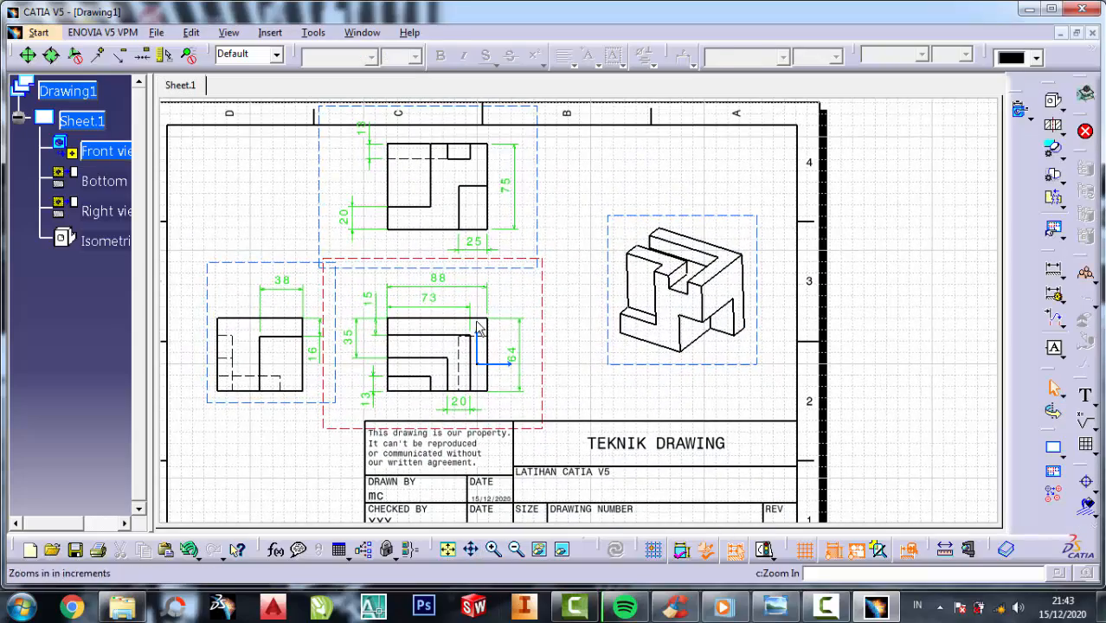
left_click_drag(378, 145, 369, 179)
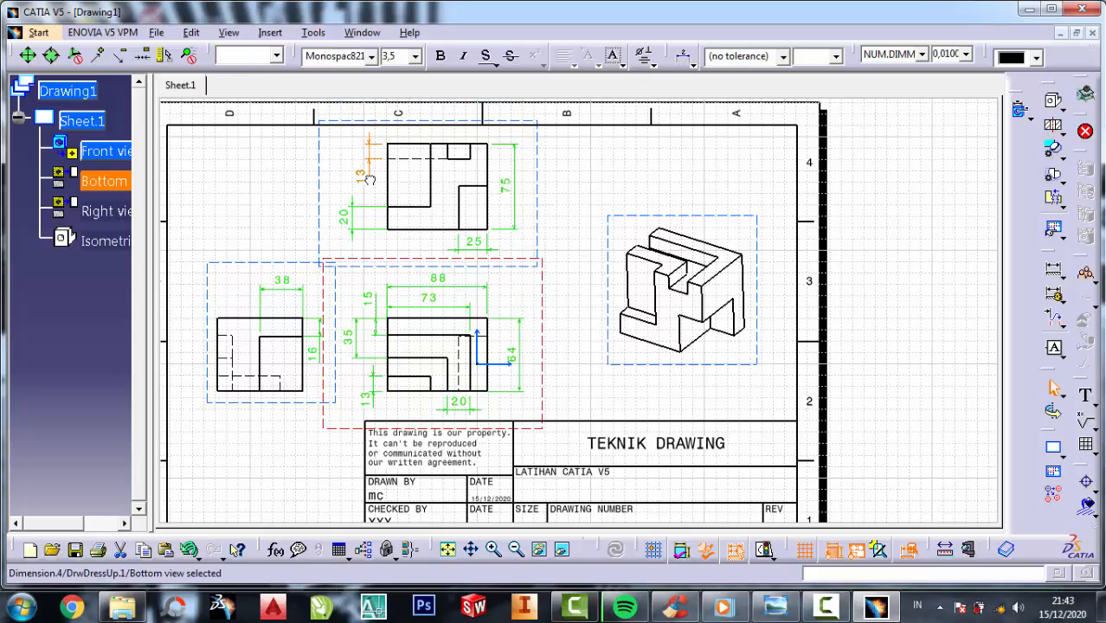
left_click(596, 195)
Step: Move the isometric view upward and closer to the bottom view, clear of the title block
mouse_move(499, 348)
middle_mouse_down()
mouse_move(489, 294)
mouse_move(469, 266)
mouse_move(501, 358)
middle_mouse_up()
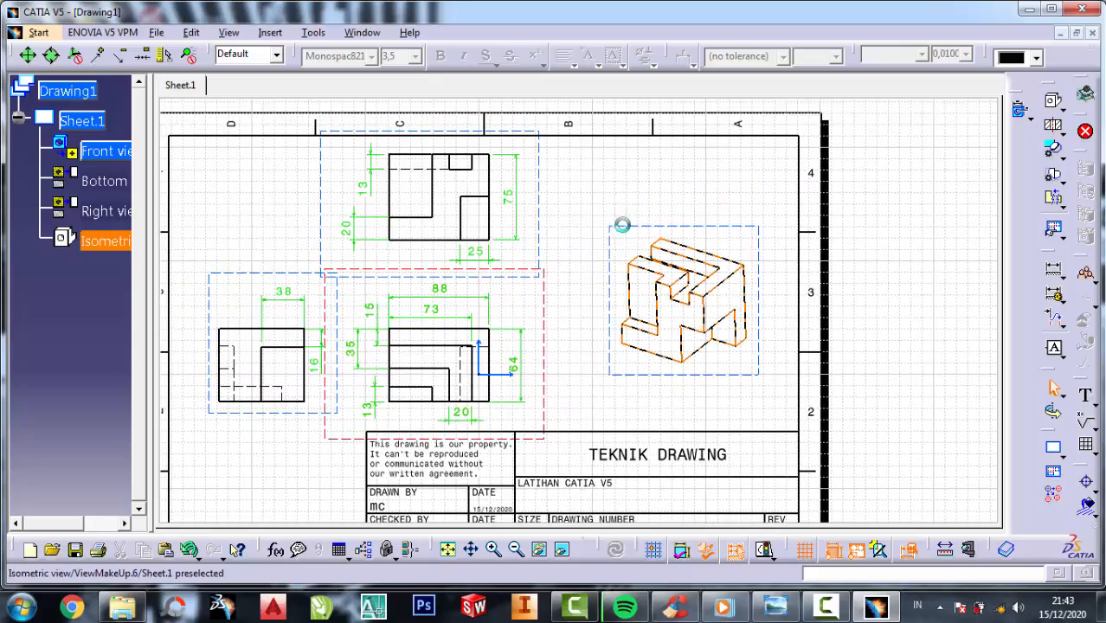
left_click_drag(617, 226, 566, 192)
left_click(893, 259)
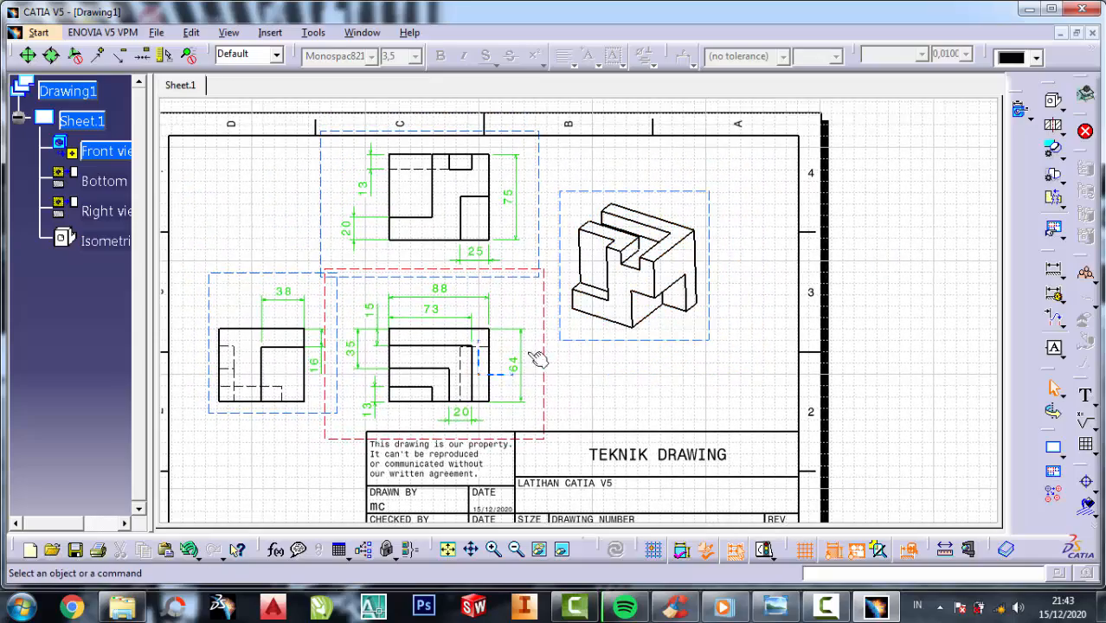
Step: Examine the front view's dimensions and the title block up close, as well as the layout of the complete sheet
mouse_move(538, 353)
middle_mouse_down()
mouse_move(582, 264)
mouse_move(557, 217)
mouse_move(563, 338)
mouse_move(548, 301)
middle_mouse_up()
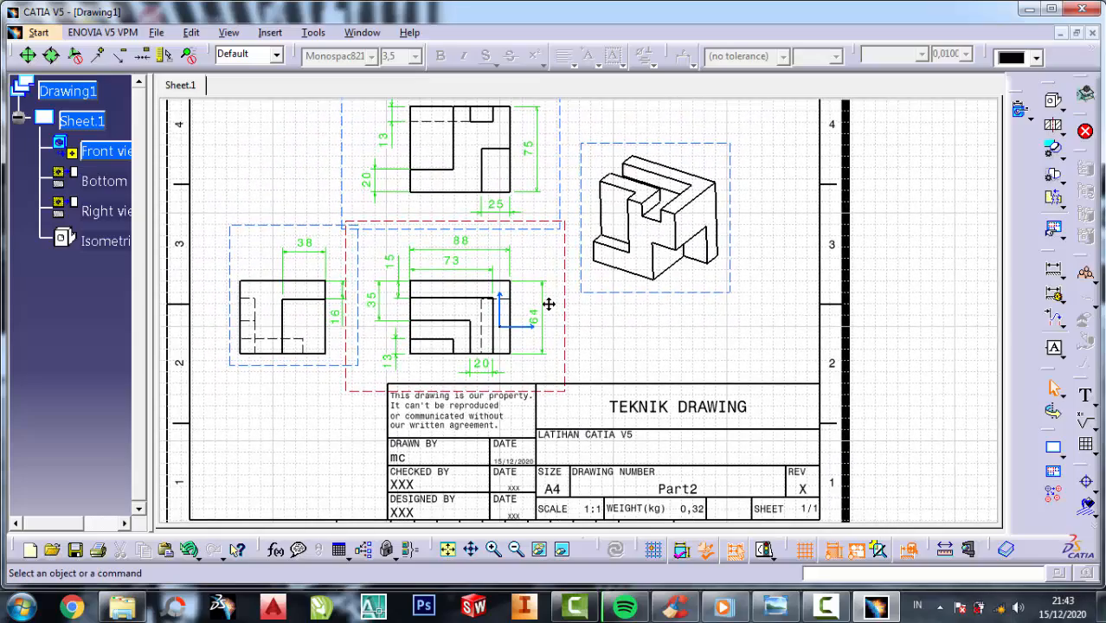
left_click(449, 360)
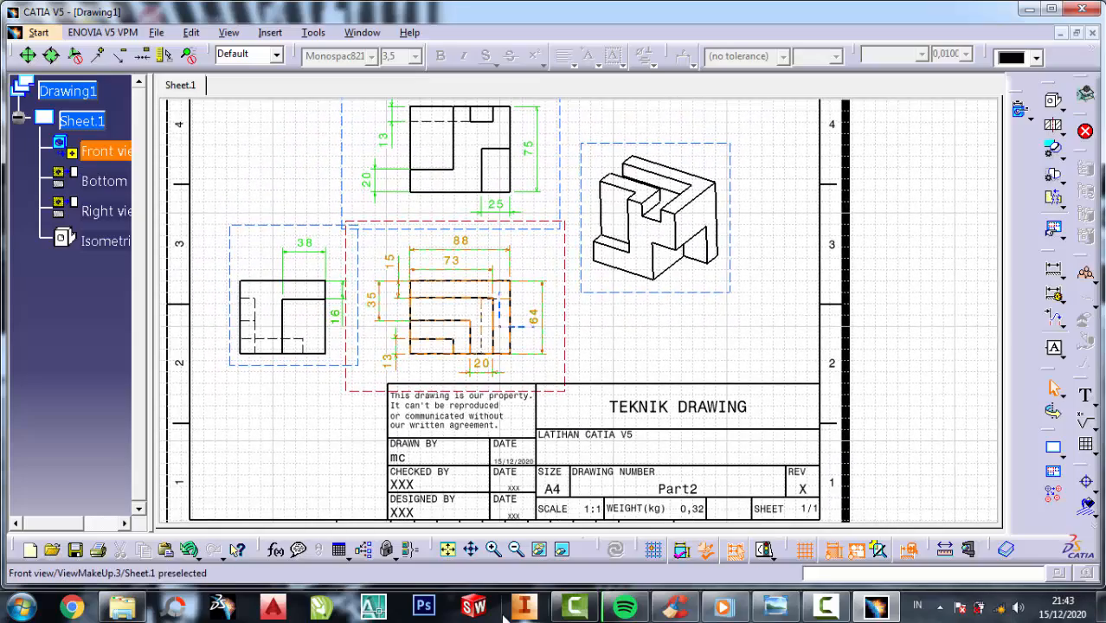
left_click(494, 550)
left_click(494, 550)
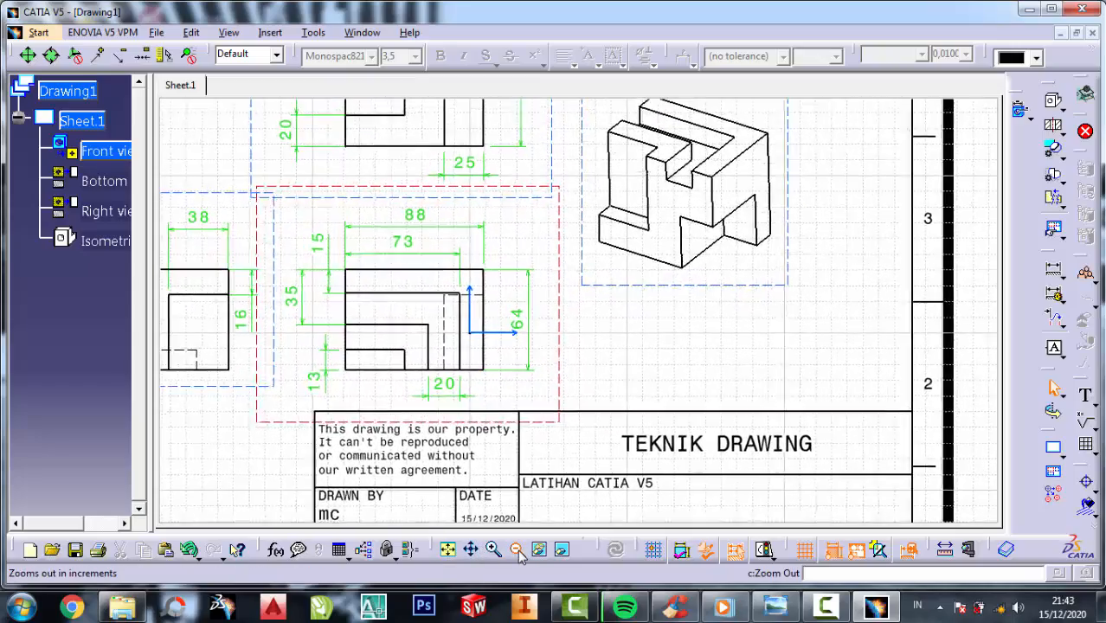
left_click(516, 550)
left_click(517, 550)
left_click(517, 551)
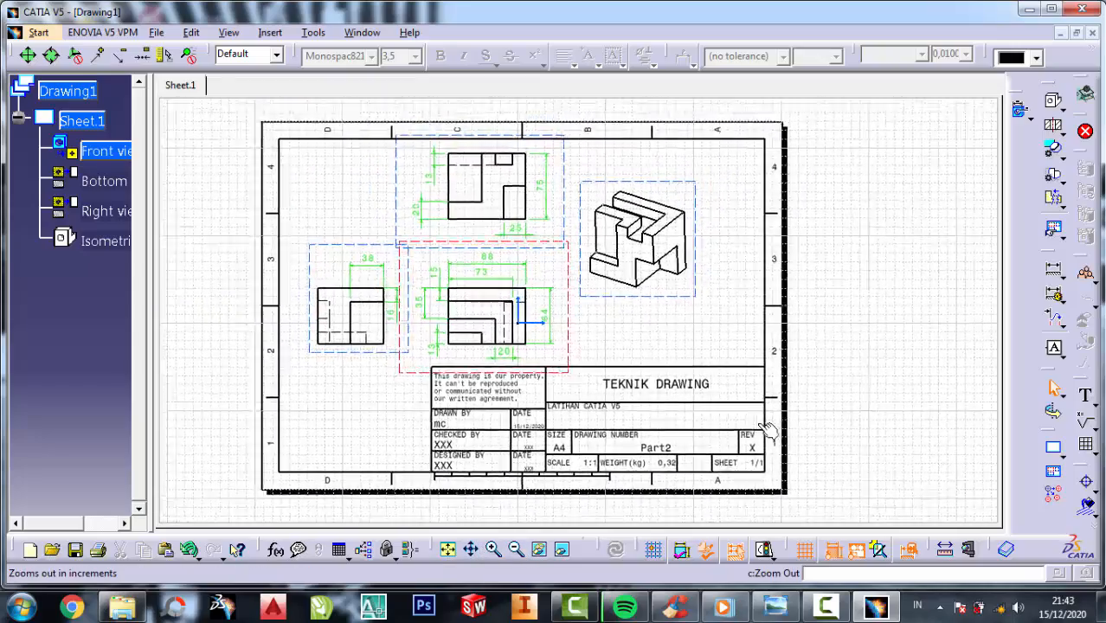
Step: Switch to the reference picture in Windows Photo Viewer and place it beside the full drawing sheet to compare the part's shape and dimensions
middle_click_drag(805, 382, 723, 394)
left_click(776, 608)
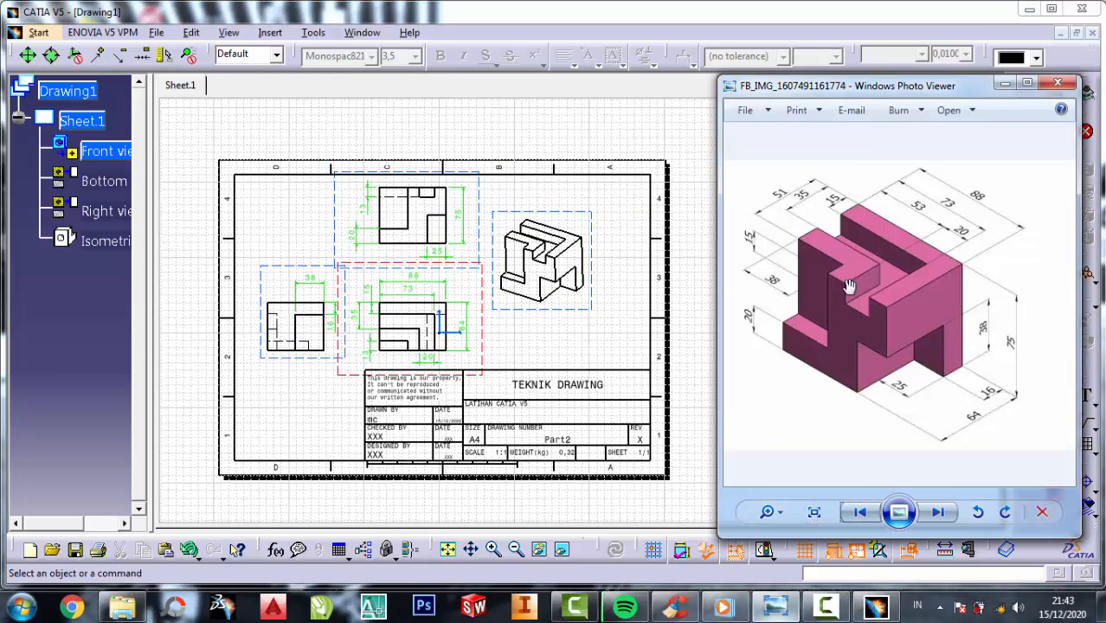
left_click_drag(853, 91, 822, 98)
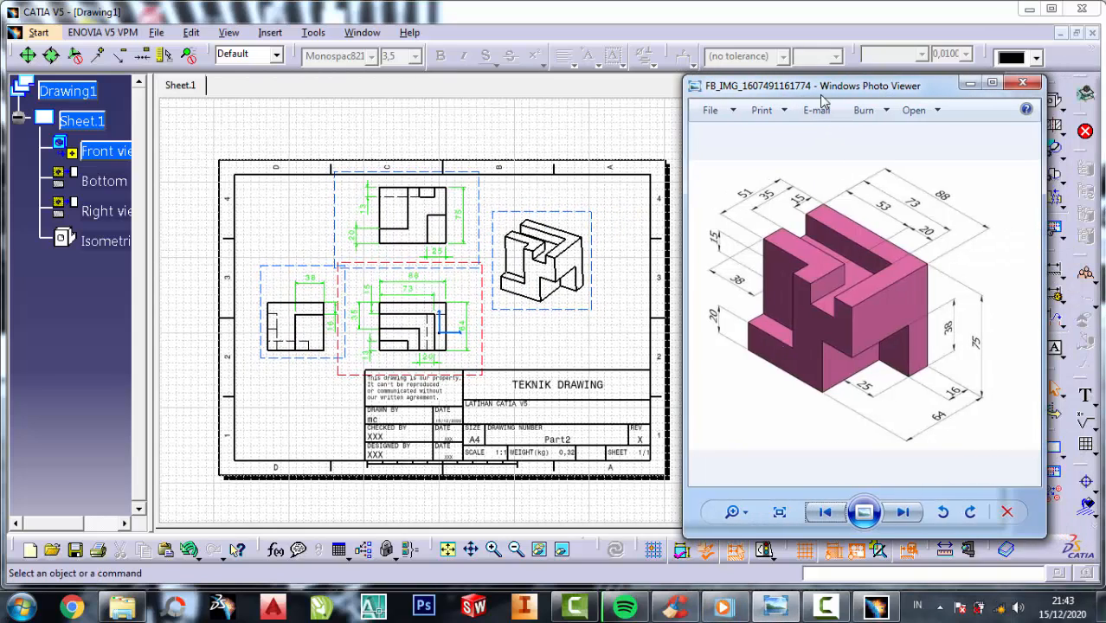